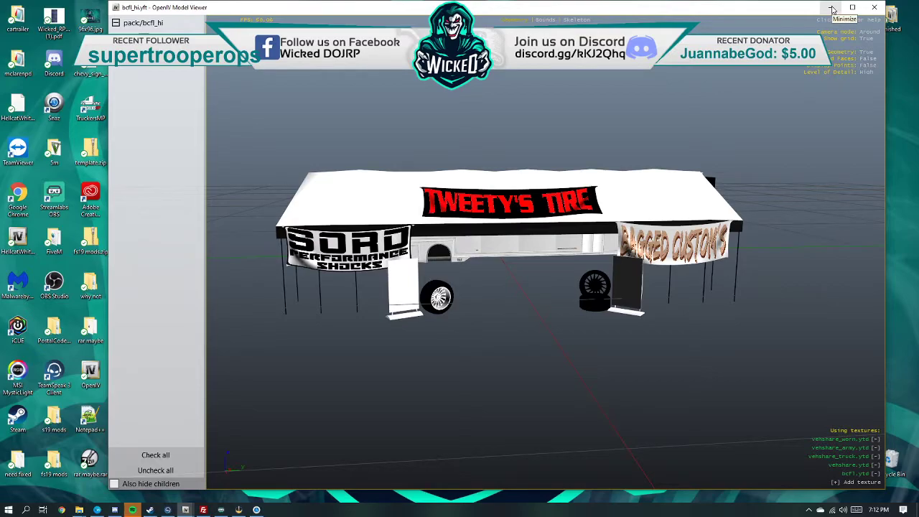
Step: Switch from the model viewer to tweetyside.dds in paint.net and add a new layer above the background
left_click(832, 9)
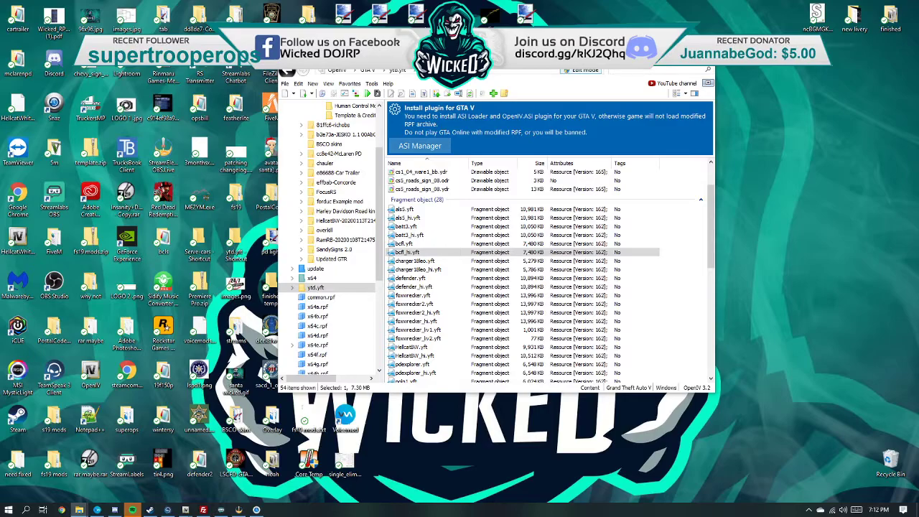
double_click(462, 182)
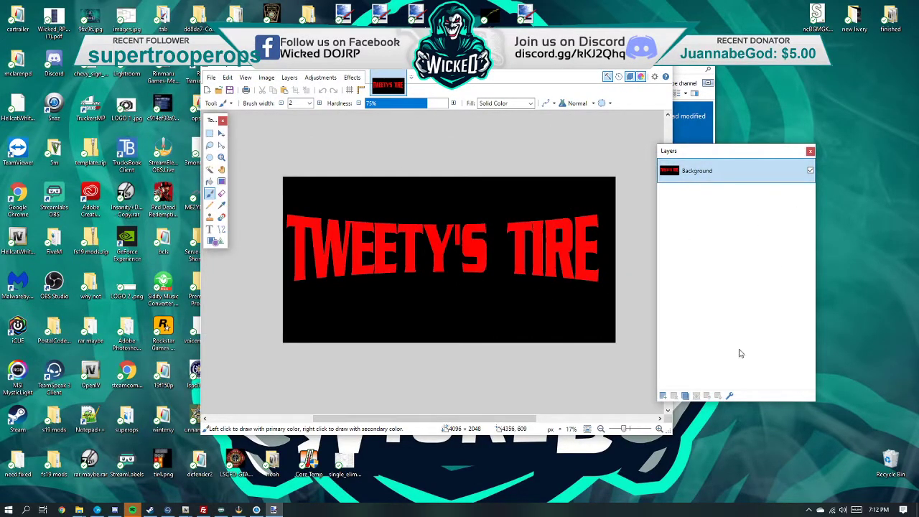
left_click(663, 396)
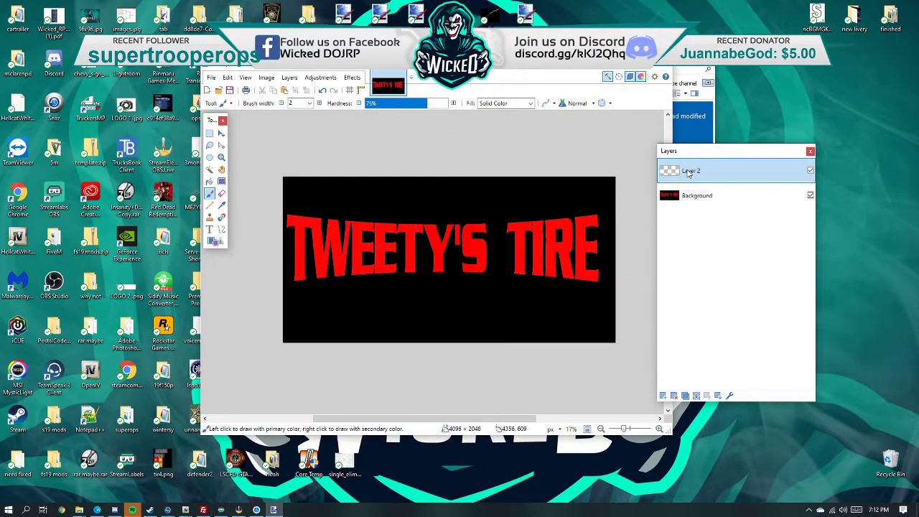
Step: Lower the new layer's opacity so its contents are semi-transparent
key("F4")
left_click_drag(463, 276, 438, 277)
left_click(437, 297)
key("alt+Tab")
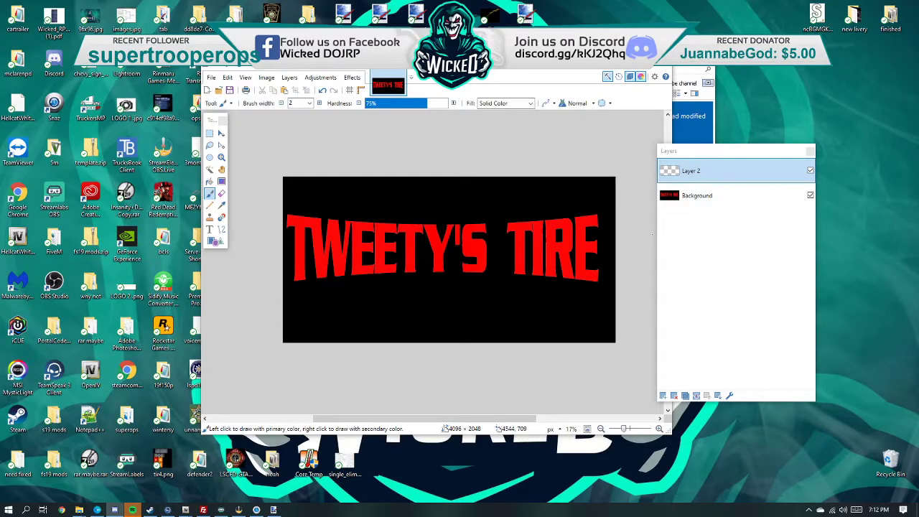
key("alt+Tab")
key("alt+Tab")
left_click_drag(918, 89, 852, 25)
left_click(875, 17)
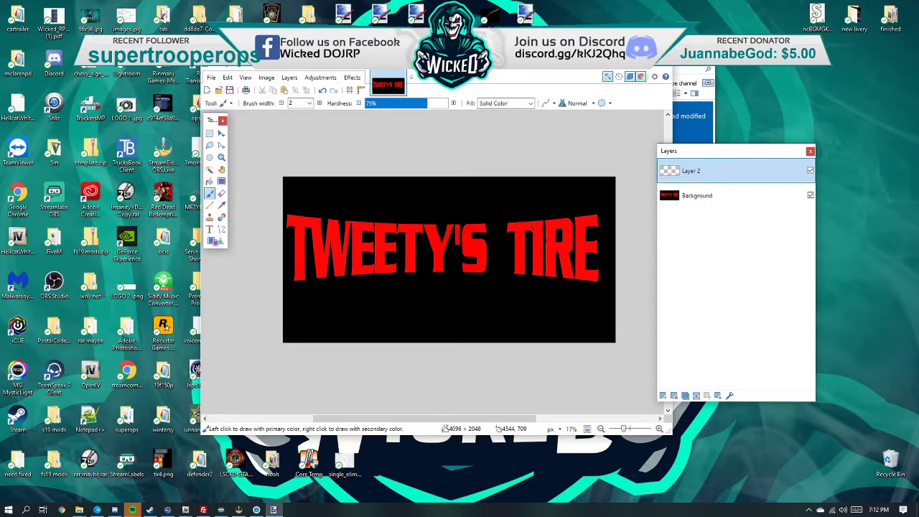
Step: Maximize the paint.net window and bring the whole TWEETY'S TIRE artwork into a larger view
left_click(643, 63)
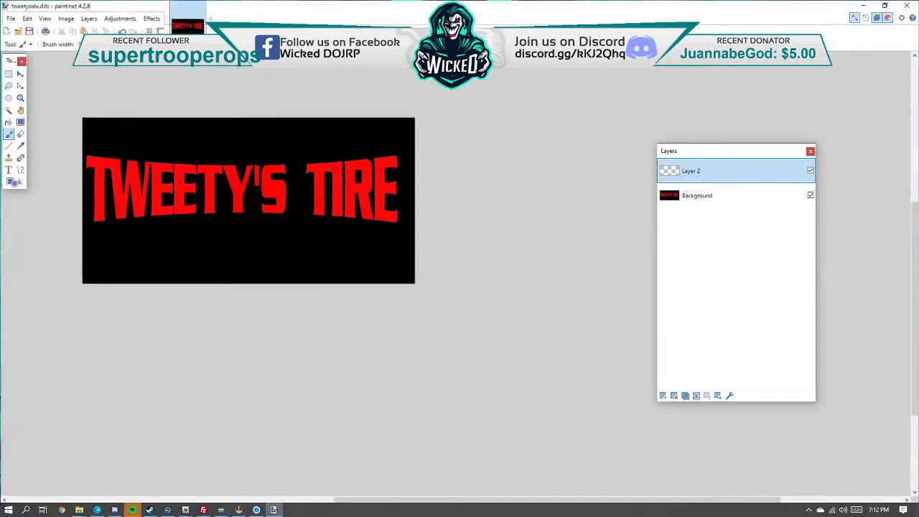
scroll(167, 178, "up", 1)
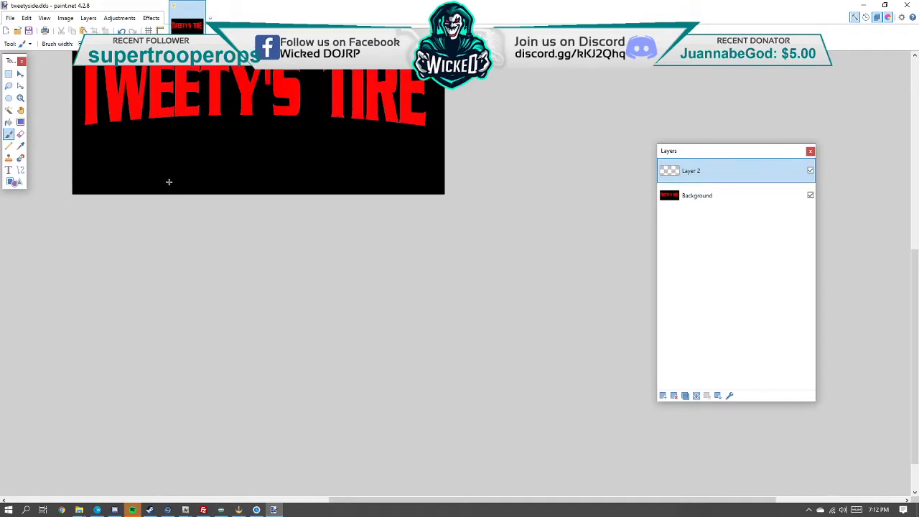
scroll(170, 186, "down", 2)
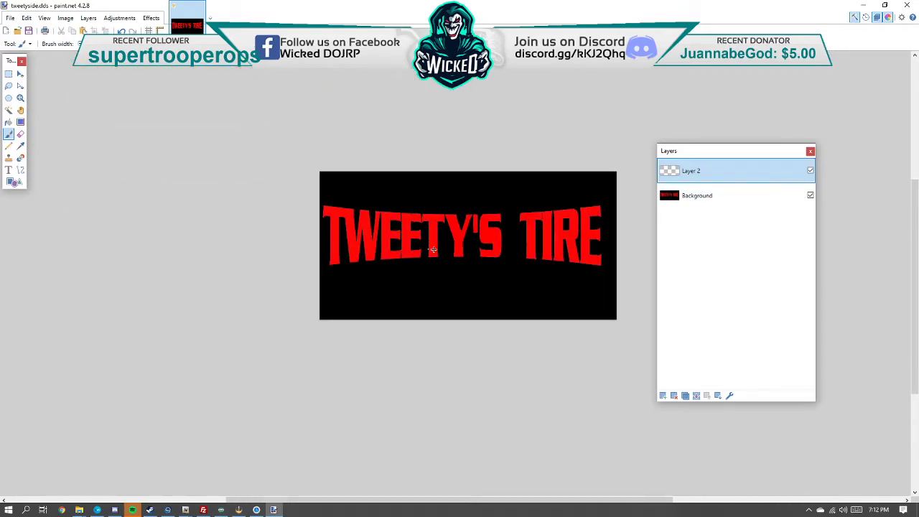
scroll(430, 251, "up", 3)
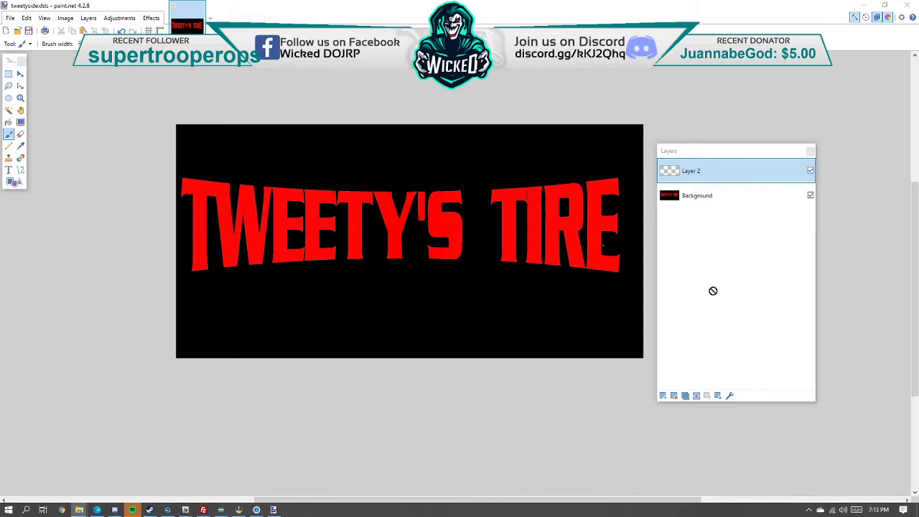
Step: Try adding the hdwrecker_sign_7 JERR-DAN image as a separate layer of tweetyside.dds, and undo the addition
left_click_drag(544, 281, 544, 281)
left_click(477, 302)
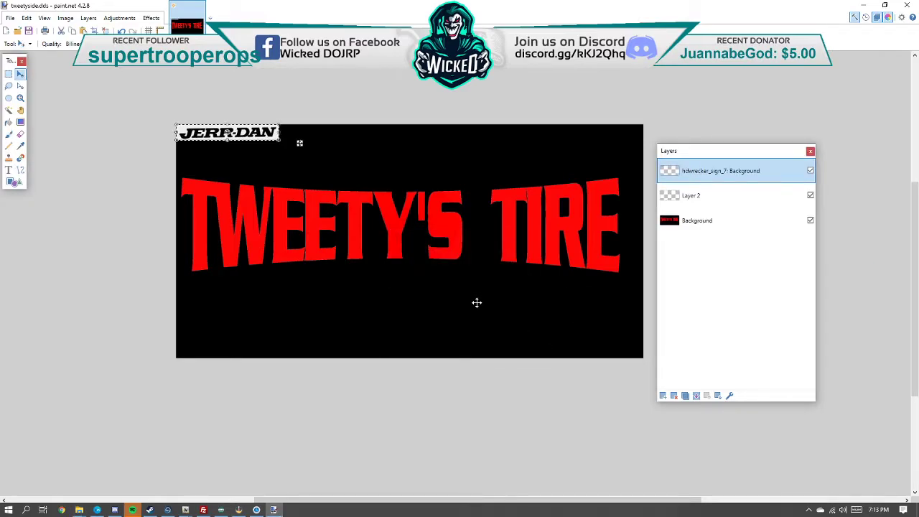
key("ctrl+z")
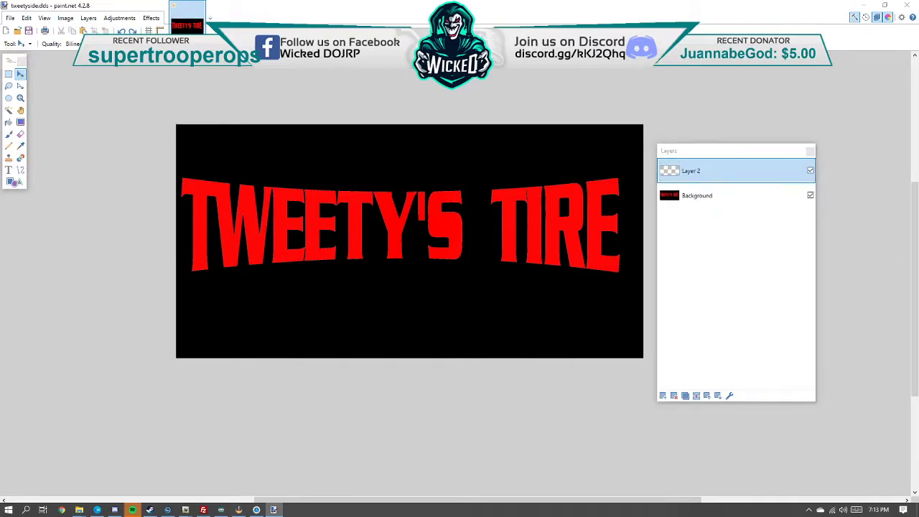
Step: Open hdwrecker_sign_7.png as its own image and select the entire JERR-DAN logo for copying
left_click_drag(518, 277, 499, 272)
left_click(499, 271)
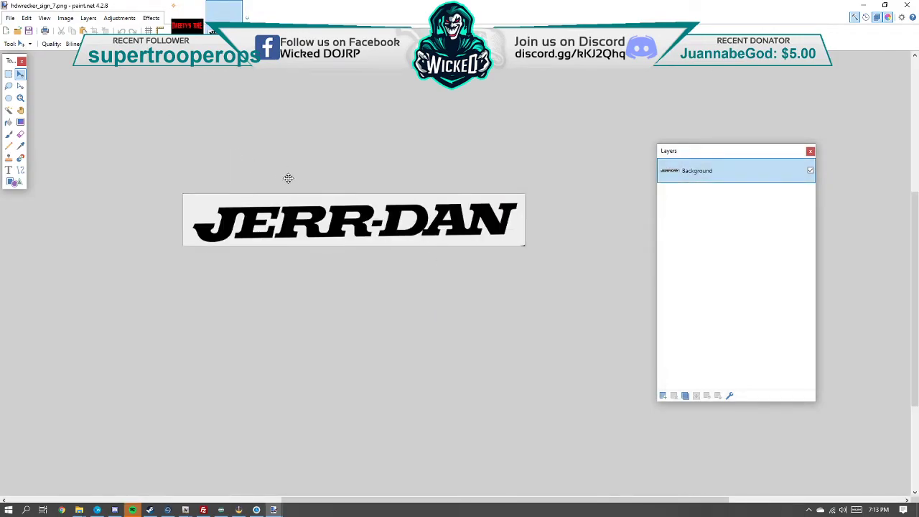
left_click(9, 74)
left_click_drag(557, 235, 133, 160)
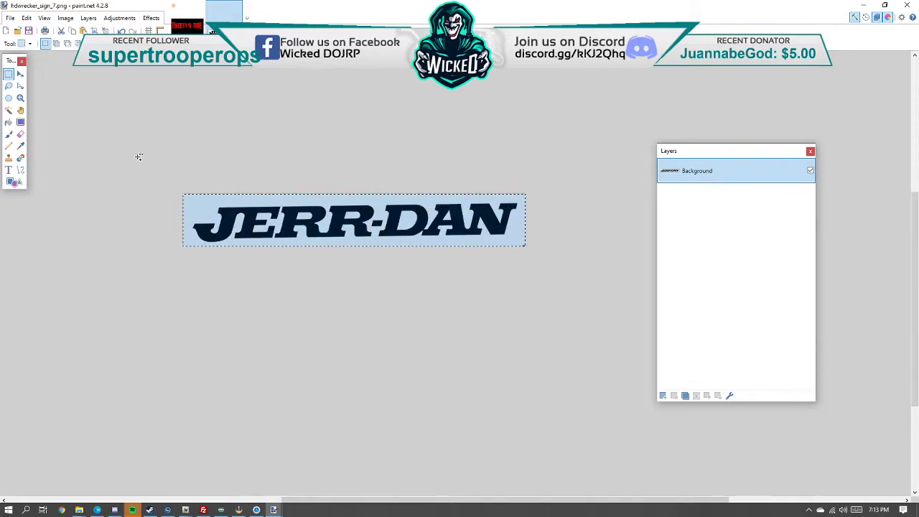
Step: Paste the JERR-DAN logo into Layer 2 of tweetyside.dds and place it below the red lettering
left_click(186, 22)
key("ctrl+shift+n")
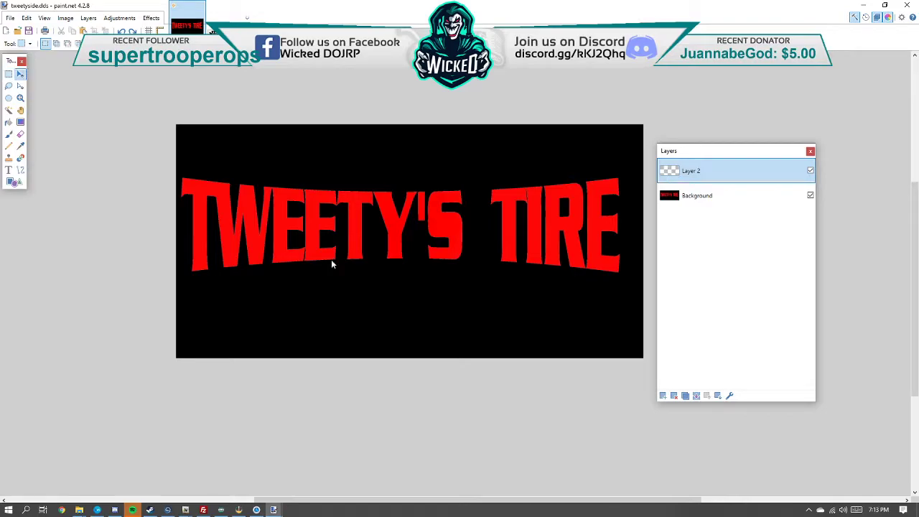
key("ctrl+v")
left_click_drag(244, 132, 436, 278)
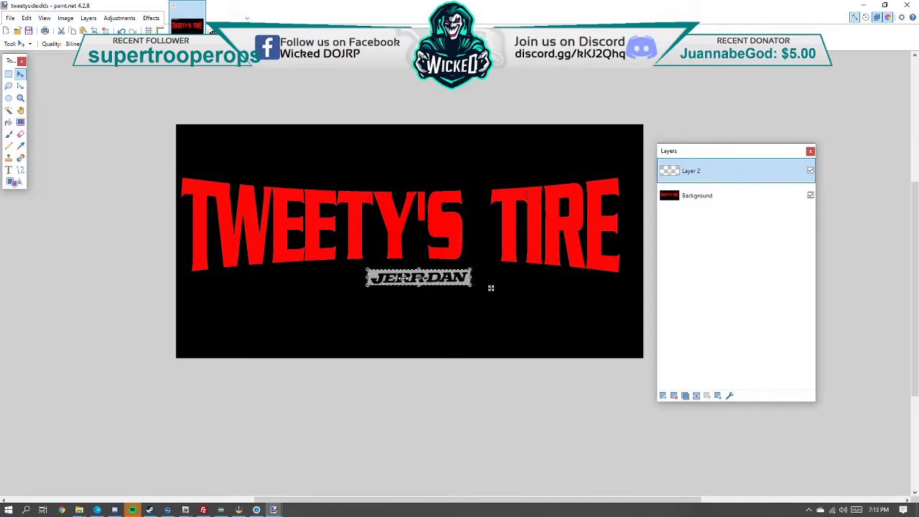
Step: Enlarge the JERR-DAN logo to nearly the canvas width over the red lettering and rotate it slightly clockwise to level the text
left_click_drag(367, 270, 175, 124)
left_click_drag(467, 286, 640, 319)
left_click_drag(641, 125, 637, 162)
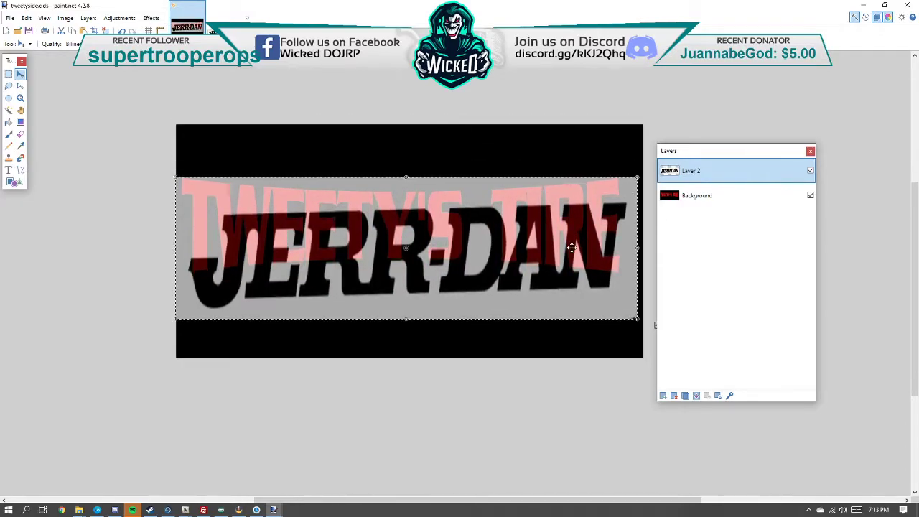
left_click_drag(599, 250, 568, 227)
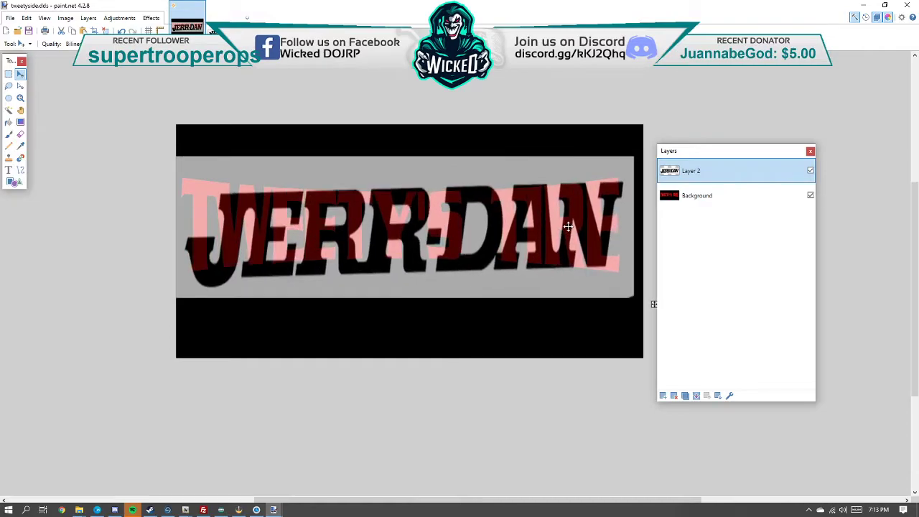
left_click_drag(636, 148, 638, 156)
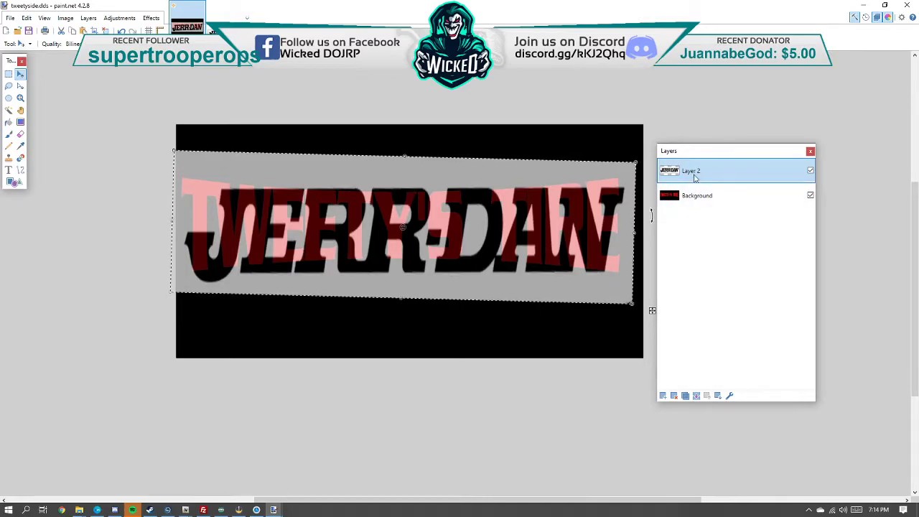
Step: Restore Layer 2 to full opacity
double_click(693, 178)
left_click_drag(463, 290, 488, 289)
left_click(471, 309)
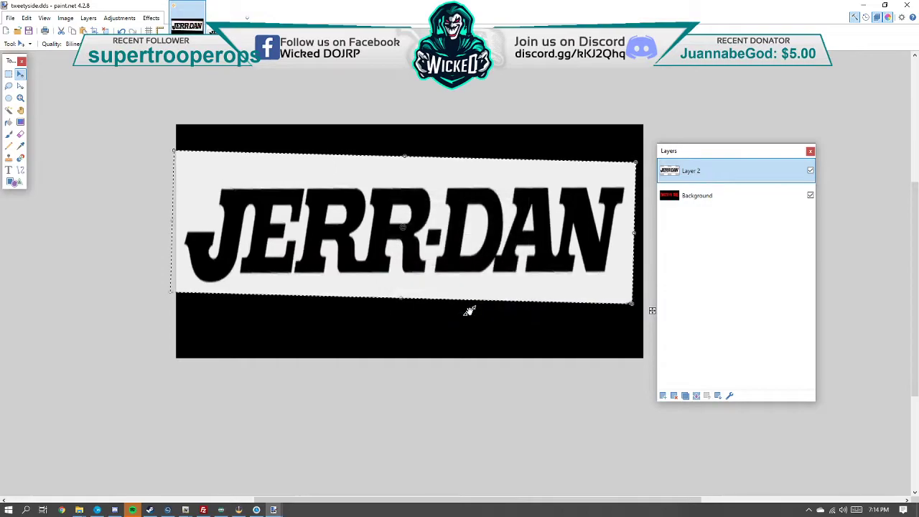
Step: Sample the logo's light grey background colour and move the Background layer above Layer 2
left_click(21, 145)
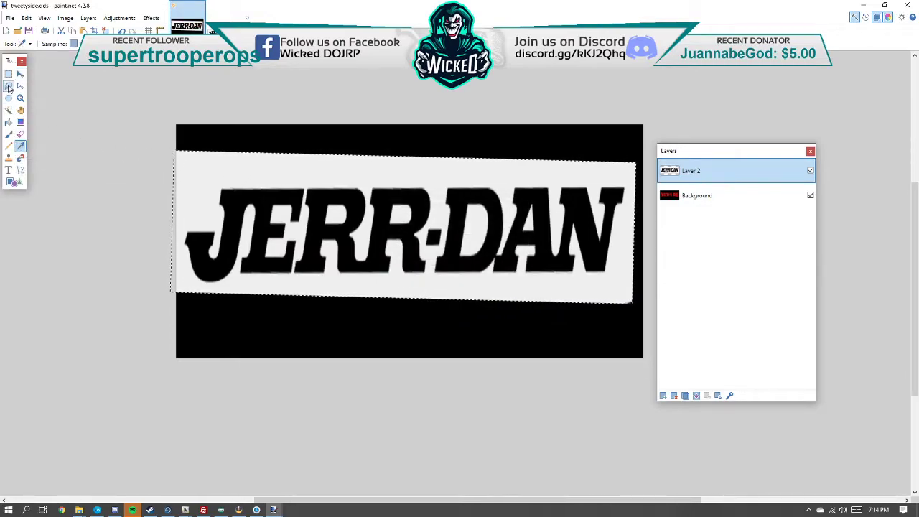
left_click(701, 196)
double_click(701, 197)
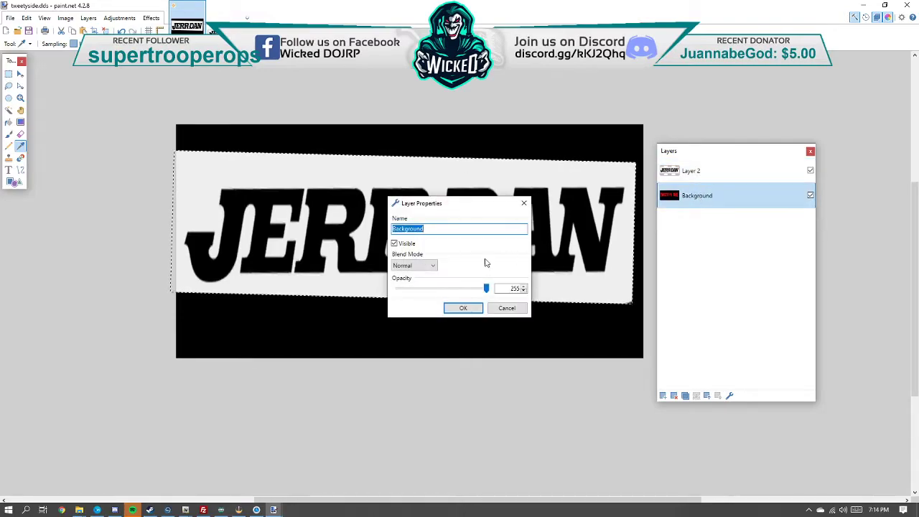
left_click(463, 307)
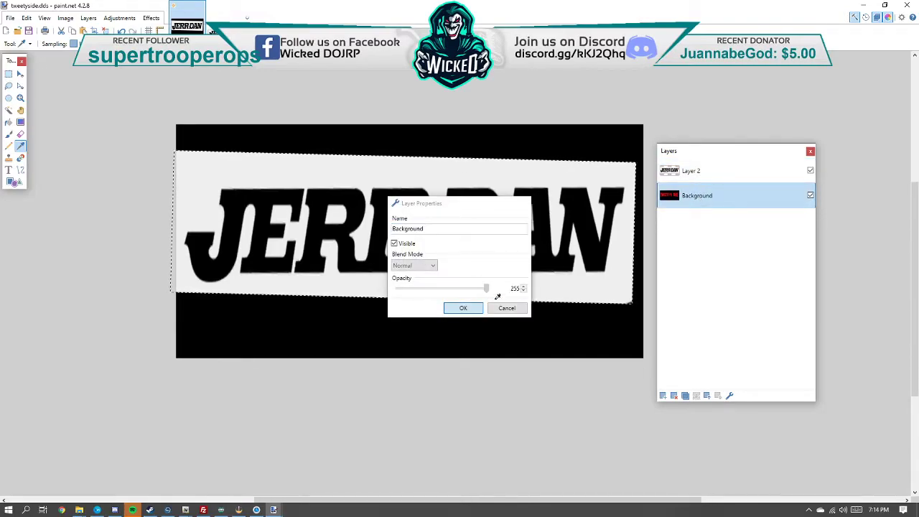
left_click_drag(697, 180, 705, 189)
left_click(694, 178)
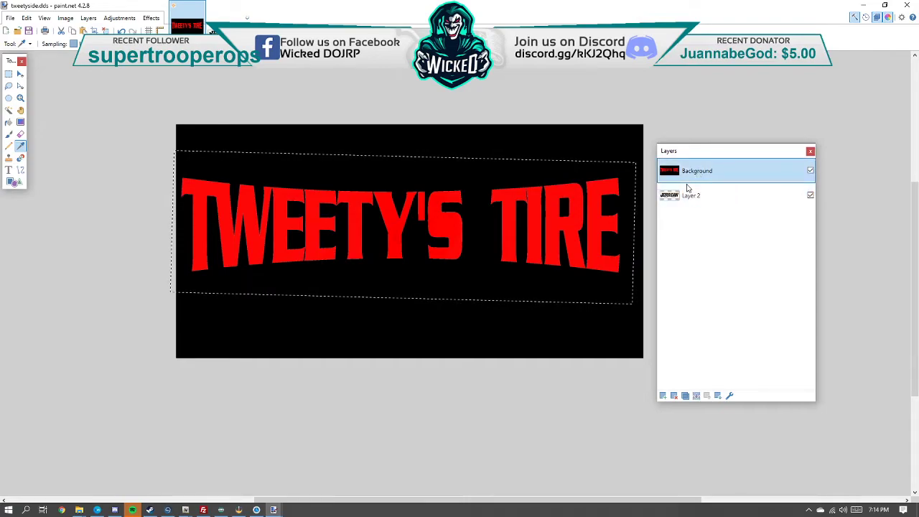
Step: Select the whole canvas and fill the black area around the TWEETY'S TIRE lettering with the light grey colour
left_click(10, 74)
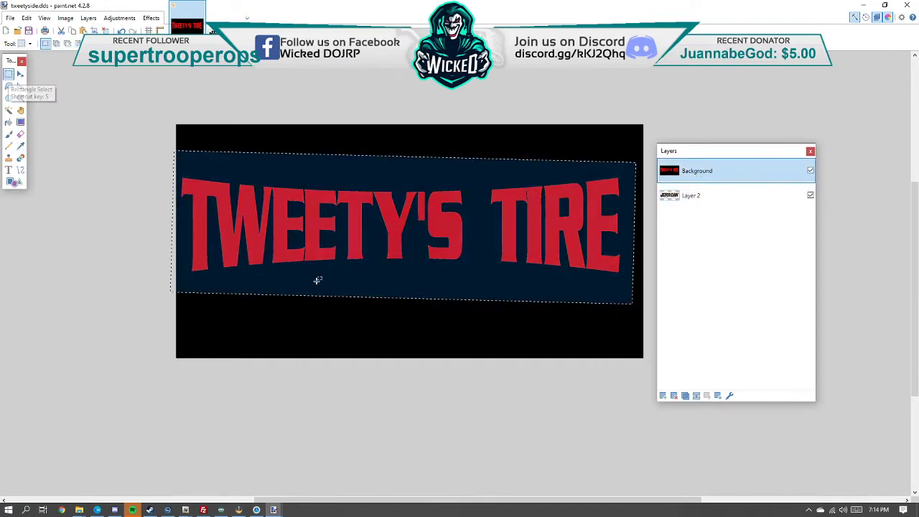
left_click_drag(646, 361, 174, 119)
left_click(9, 122)
left_click(281, 161)
right_click(282, 162)
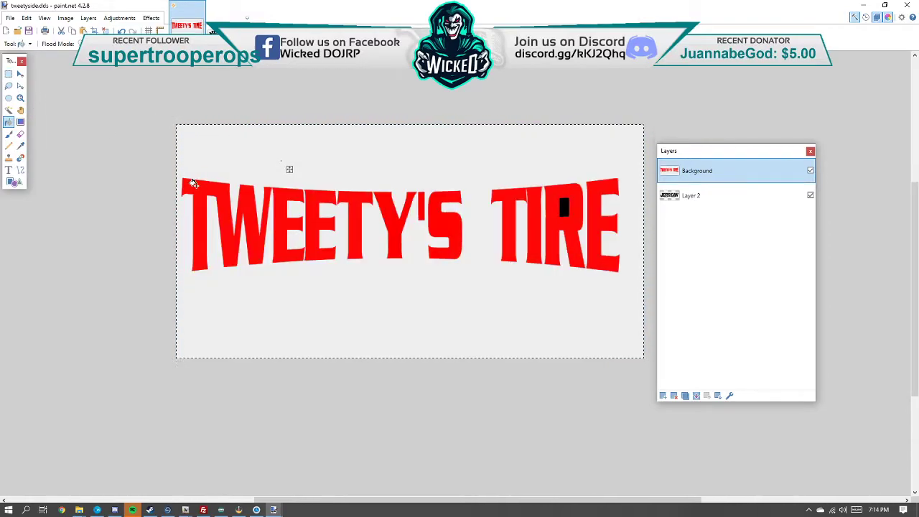
Step: Select a plain grey patch of the Background layer and stretch it over the whole canvas to cover the red lettering
key("s")
left_click_drag(202, 136, 173, 123)
key("m")
left_click_drag(238, 155, 643, 352)
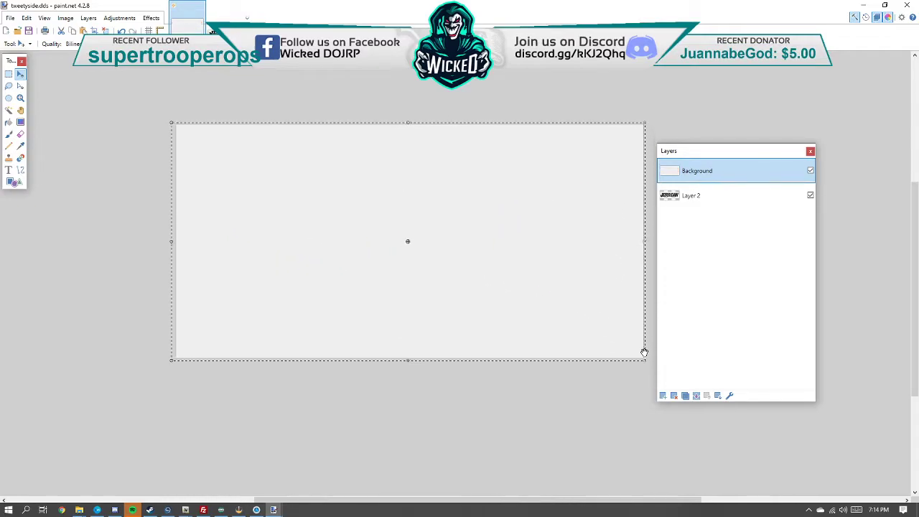
Step: Move Layer 2 back above the Background layer and remove the stray black mark below the end of the logo
key("ctrl+shift+Delete")
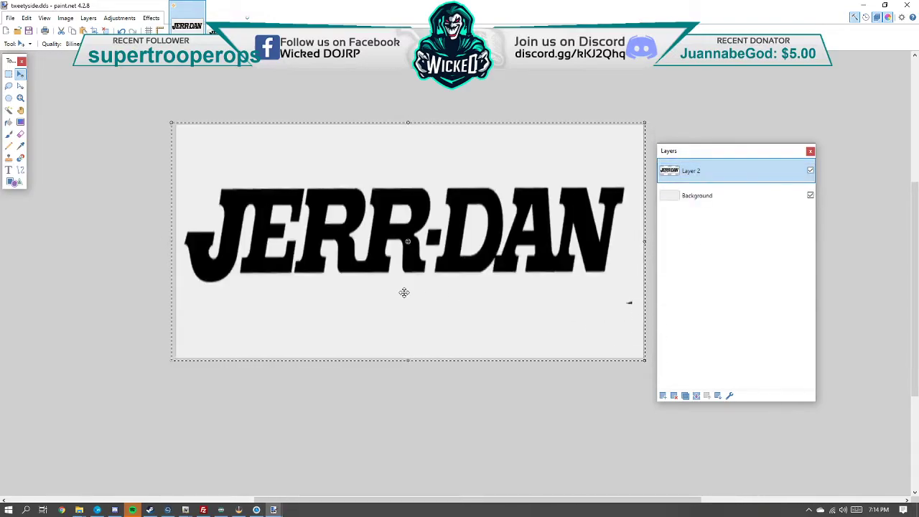
key("ctrl+d")
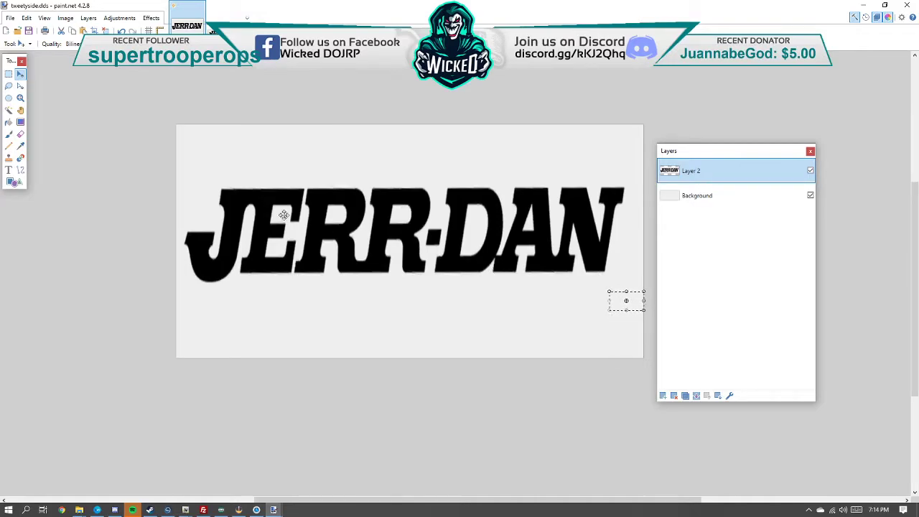
Step: Save the image as tweetyside.png in PNG format with auto-detected bit depth, flattening its layers
left_click(10, 18)
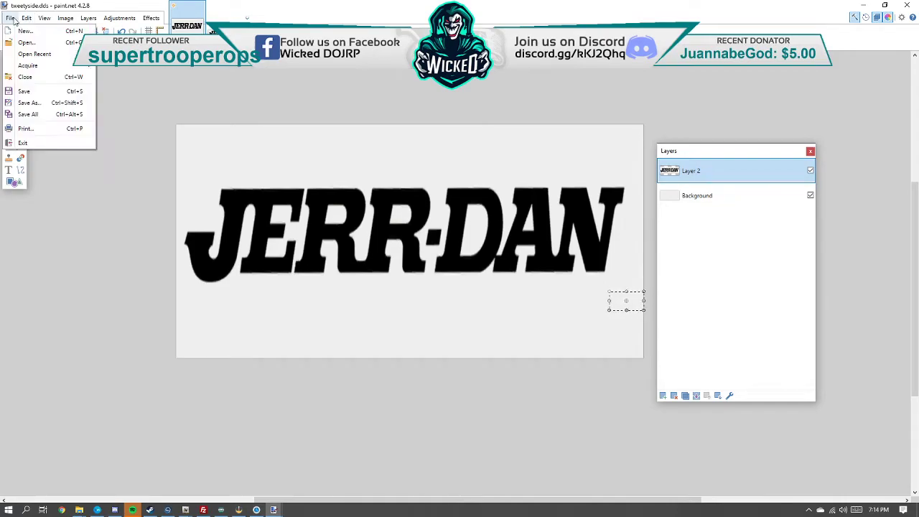
left_click(36, 101)
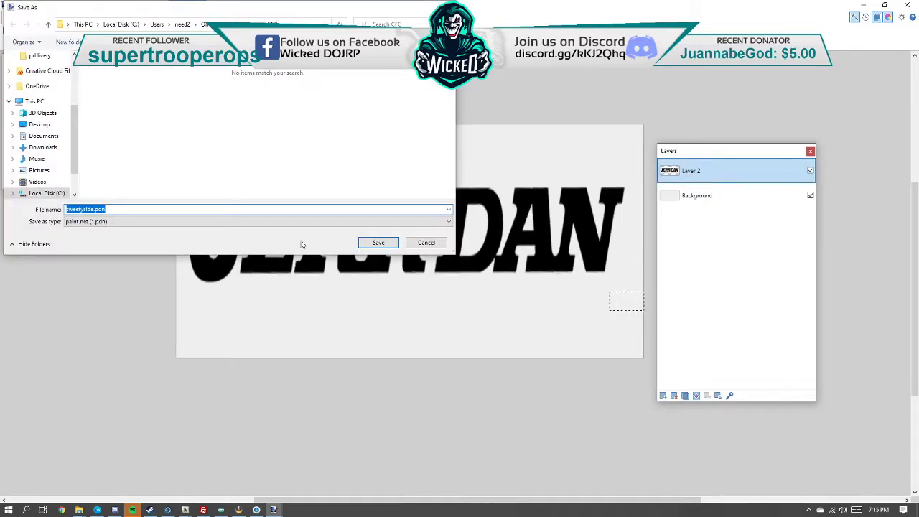
left_click(283, 222)
left_click(245, 245)
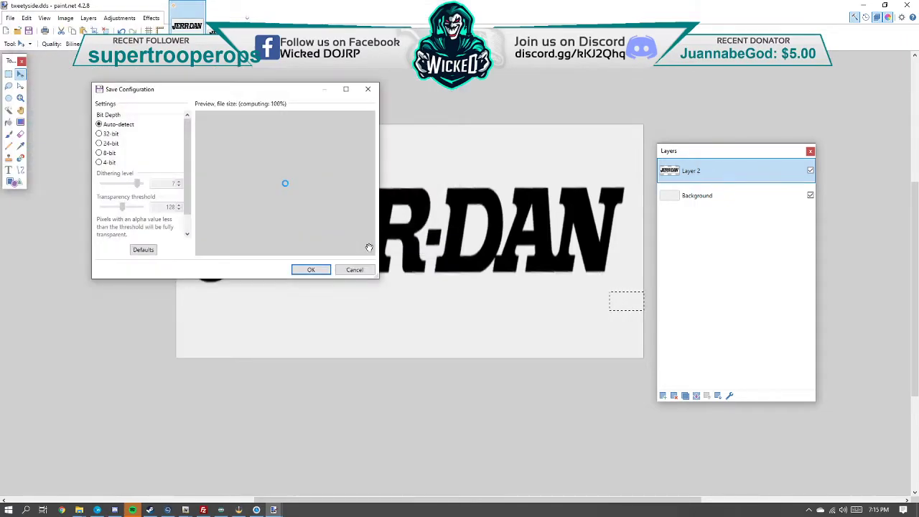
left_click(320, 270)
left_click(403, 290)
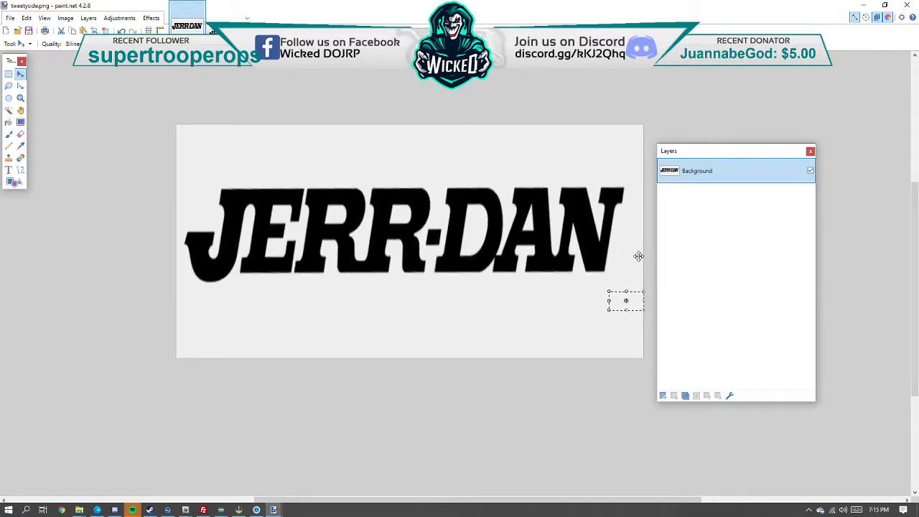
Step: Open the BAGGED CUSTOM'S texture logo_2.dds in paint.net and reduce the window to expose the desktop files
key("XF86AudioRaiseVolume")
left_click(864, 6)
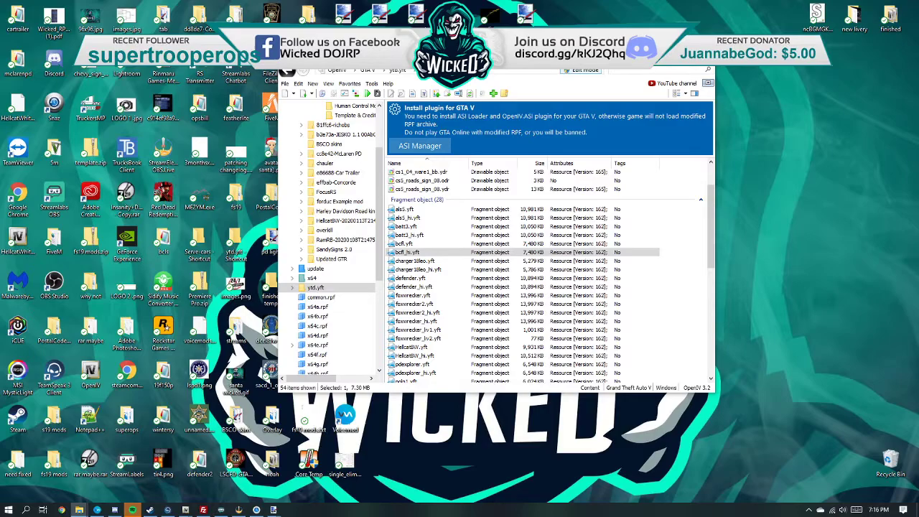
key("alt+Tab")
left_click_drag(725, 156, 371, 172)
key("F7")
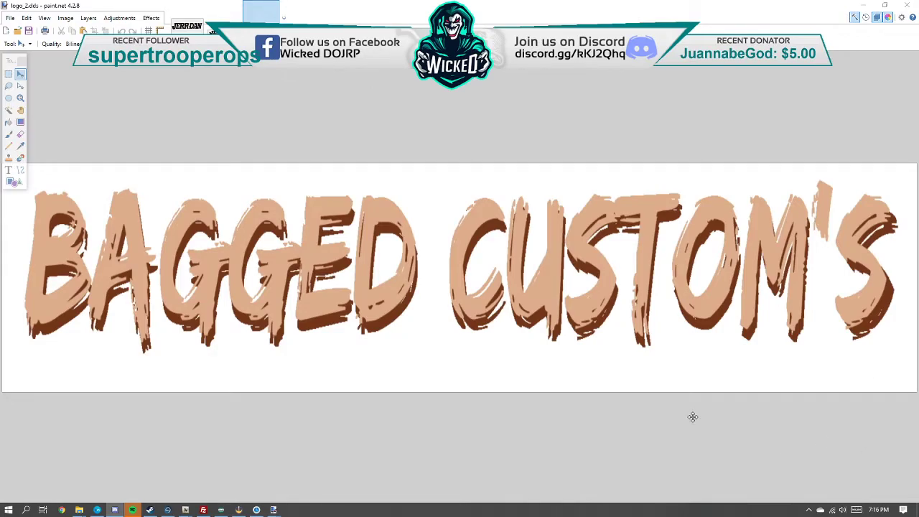
mouse_move(700, 12)
left_mouse_down()
mouse_move(630, 263)
mouse_move(605, 260)
mouse_move(791, 144)
left_mouse_up()
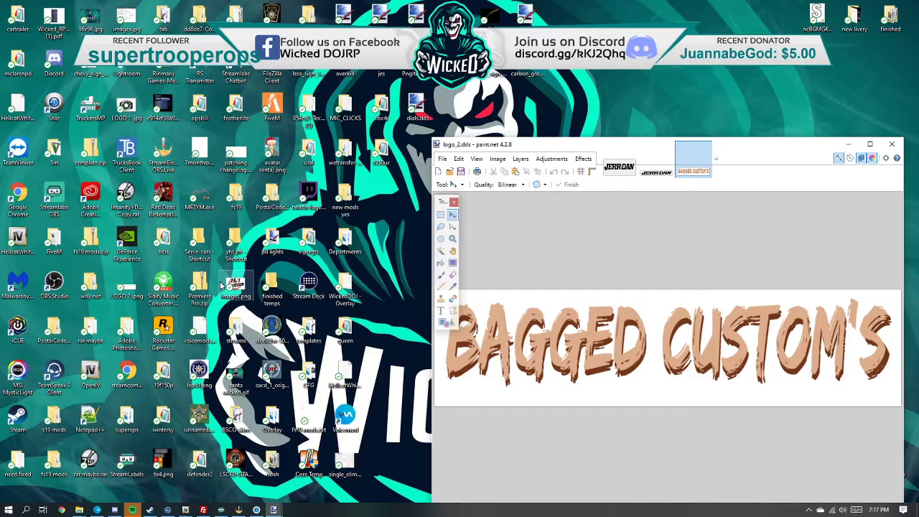
Step: Reposition the paint.net window over the desktop and open SUPER-OPS.png as another image beside logo_2.dds
key("XF86AudioLowerVolume")
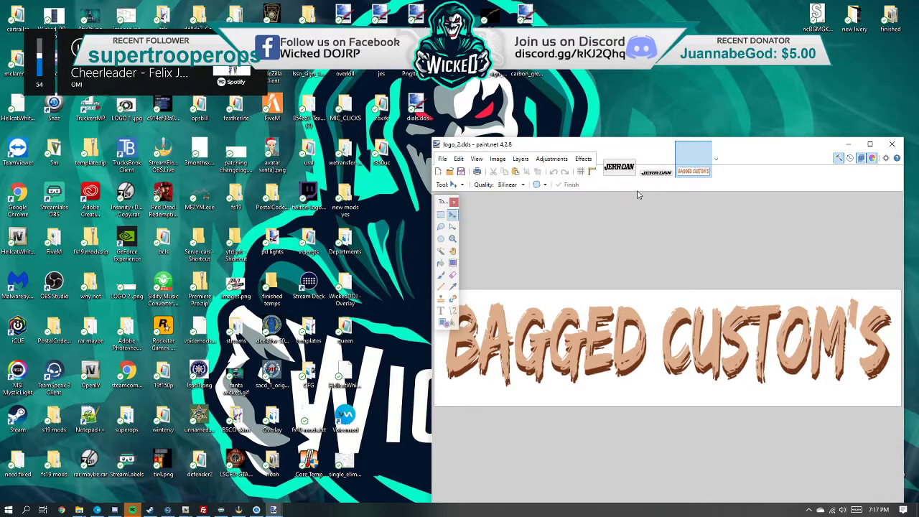
mouse_move(751, 148)
left_mouse_down()
mouse_move(750, 170)
mouse_move(702, 134)
left_mouse_up()
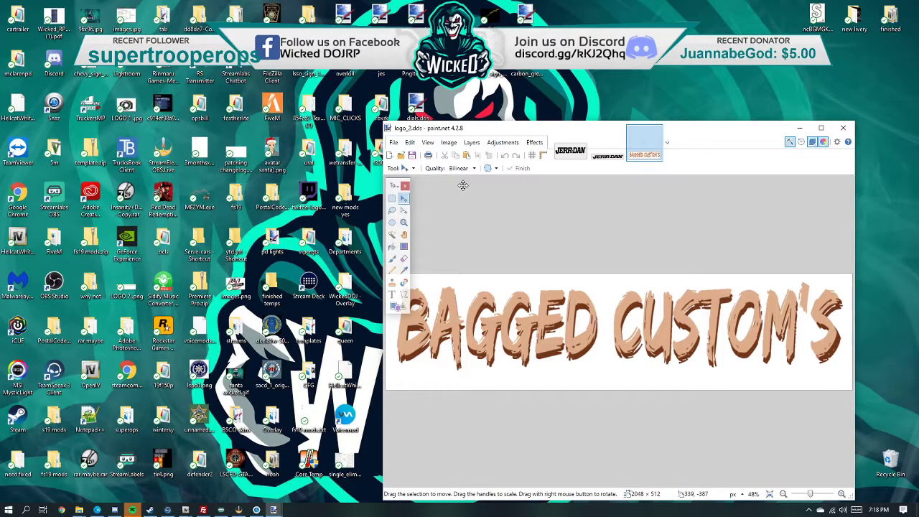
mouse_move(705, 136)
left_mouse_down()
mouse_move(697, 207)
mouse_move(702, 76)
mouse_move(730, 82)
left_mouse_up()
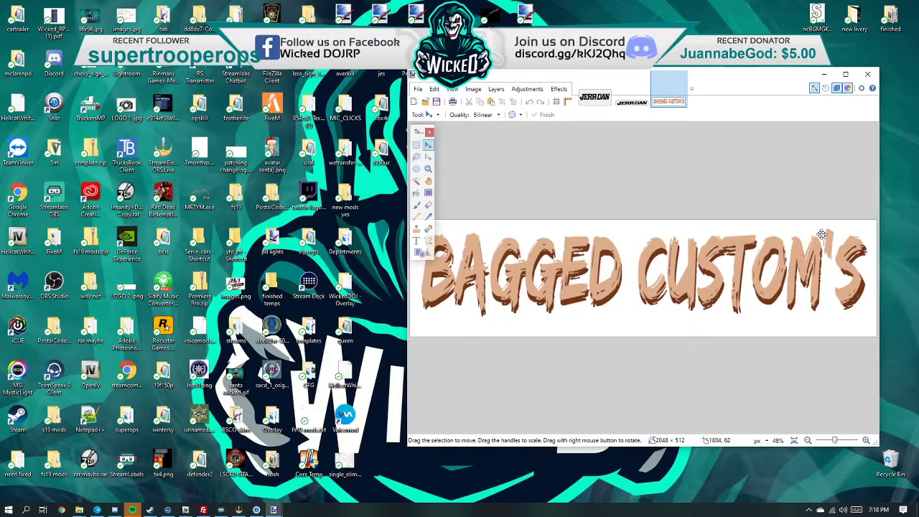
key("super+Down")
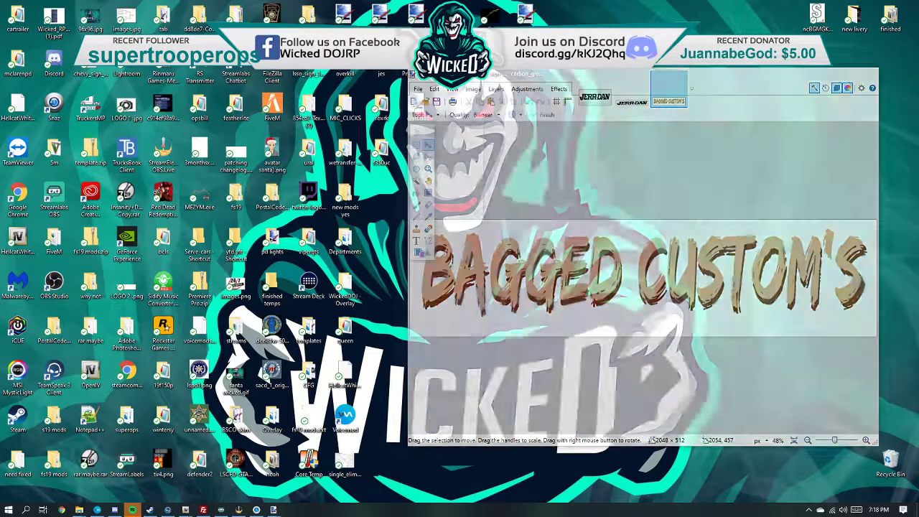
key("alt+Tab")
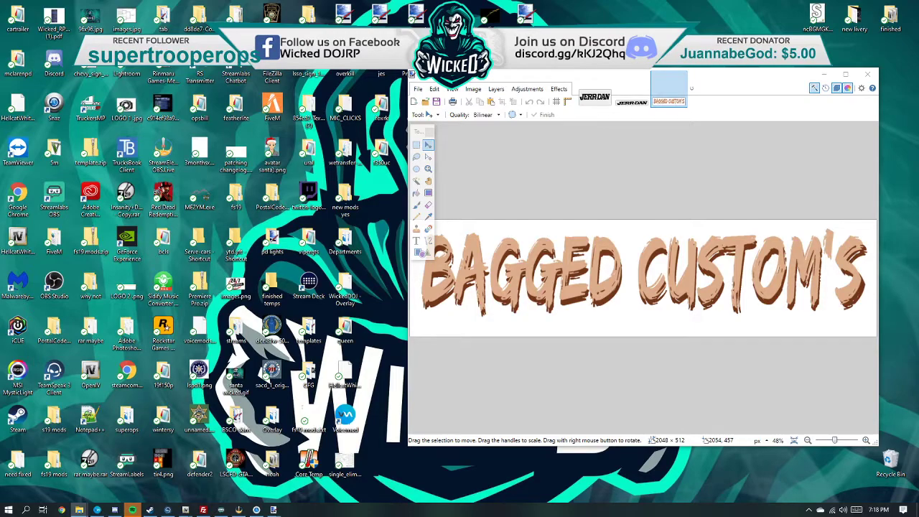
left_click_drag(701, 285, 701, 285)
left_click(651, 281)
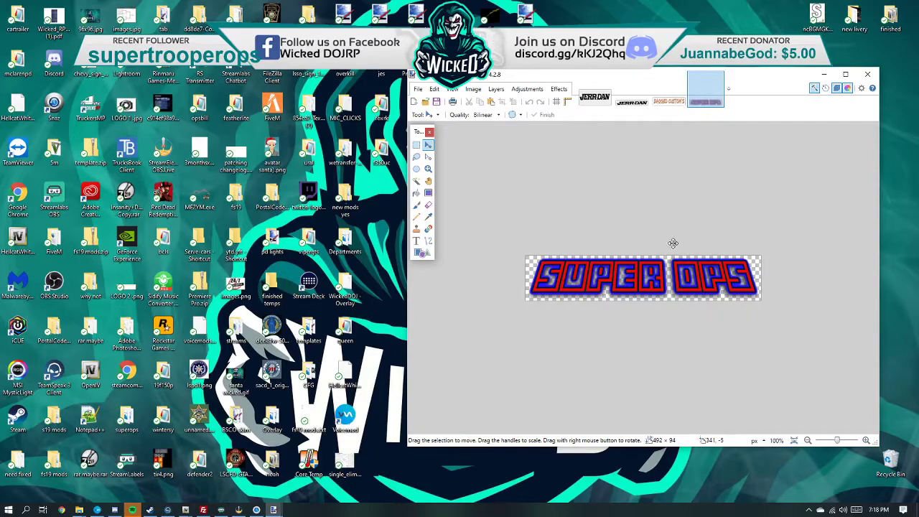
Step: Select the entire SUPER OPS image and maximize the paint.net window
mouse_move(777, 295)
left_mouse_down()
mouse_move(775, 266)
mouse_move(759, 308)
mouse_move(782, 307)
left_mouse_up()
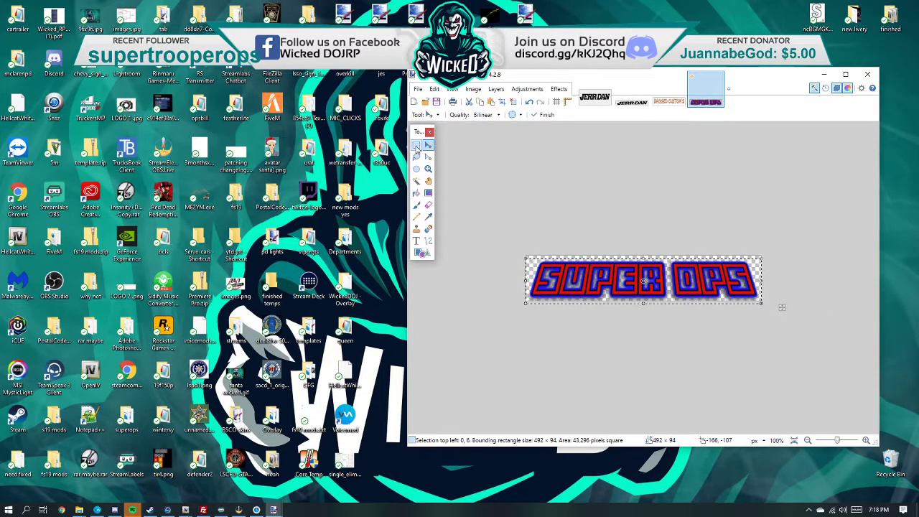
key("s")
left_click(762, 308)
key("ctrl+a")
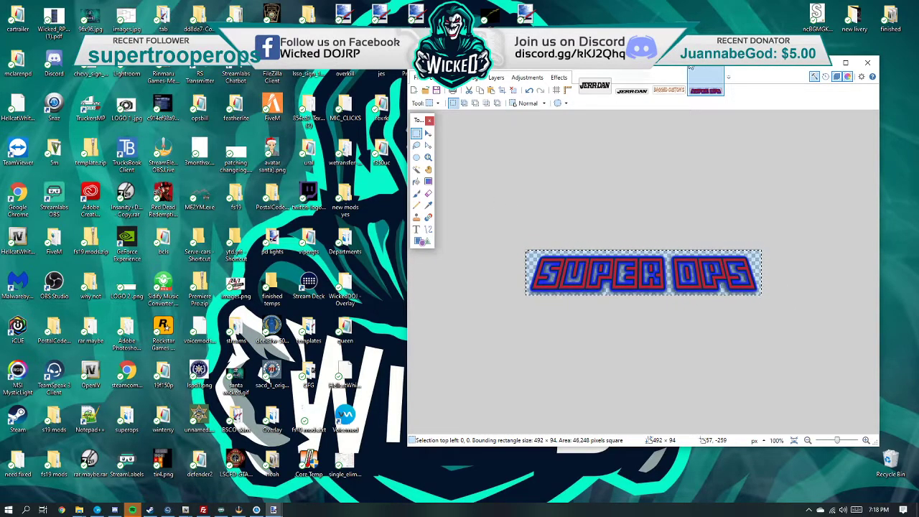
left_click_drag(754, 80, 639, 84)
double_click(639, 84)
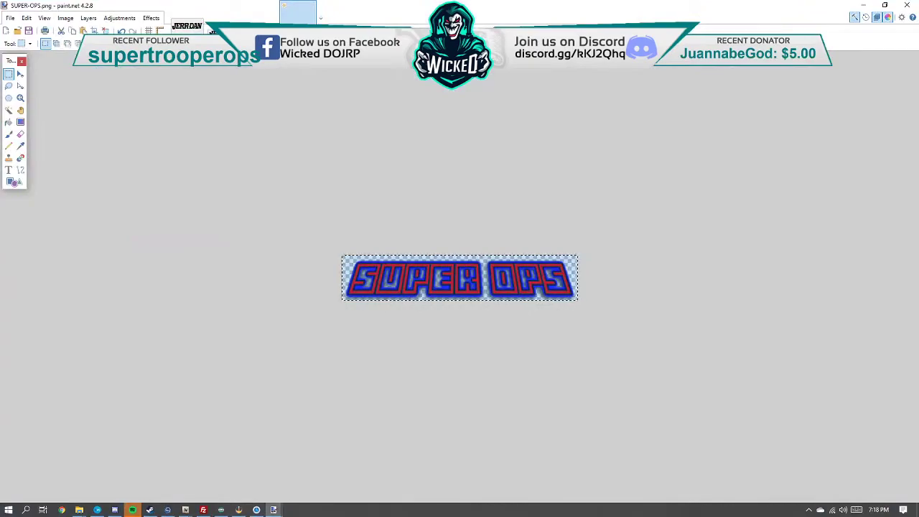
key("ctrl+shift+Tab")
key("ctrl+minus")
key("ctrl+minus")
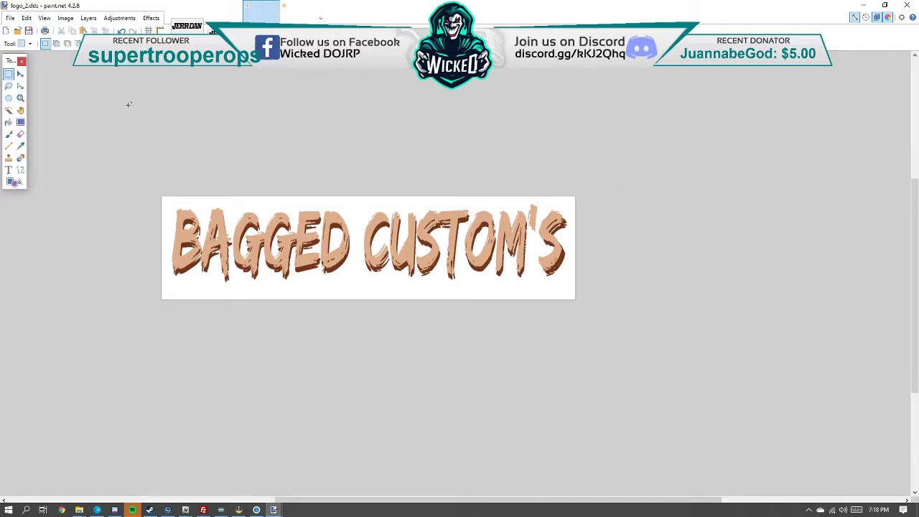
left_click_drag(615, 305, 154, 182)
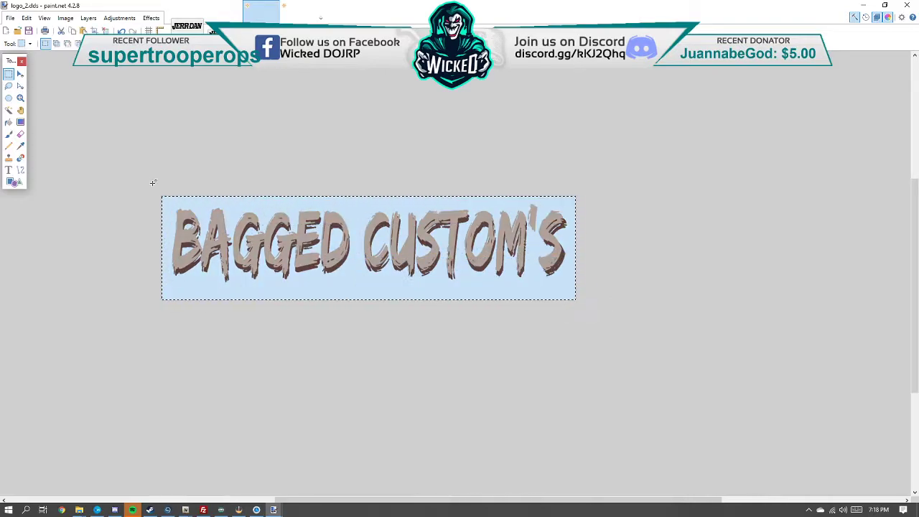
left_click(9, 122)
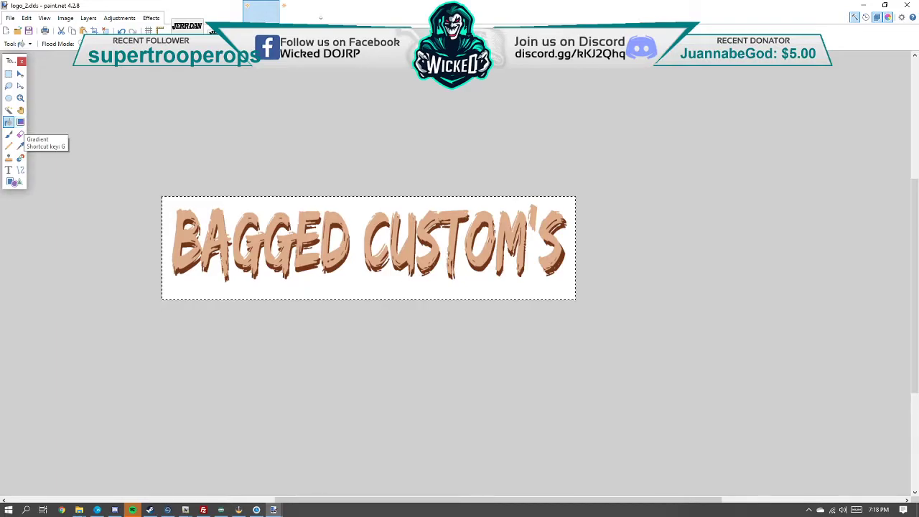
Step: Copy a small black patch from the J in hdwrecker_sign_7.png and stretch it over the whole logo_2.dds canvas to cover BAGGED CUSTOM'S
key("ctrl+shift+Tab")
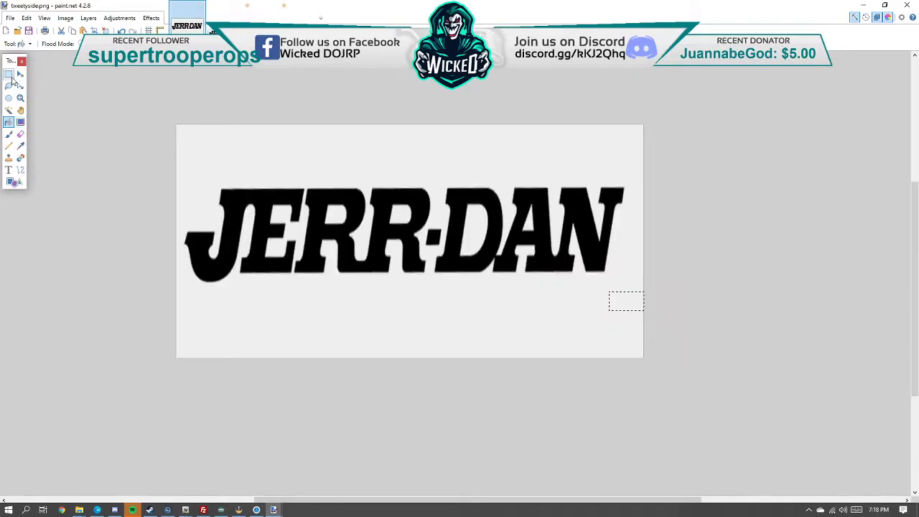
left_click(9, 73)
left_click(224, 17)
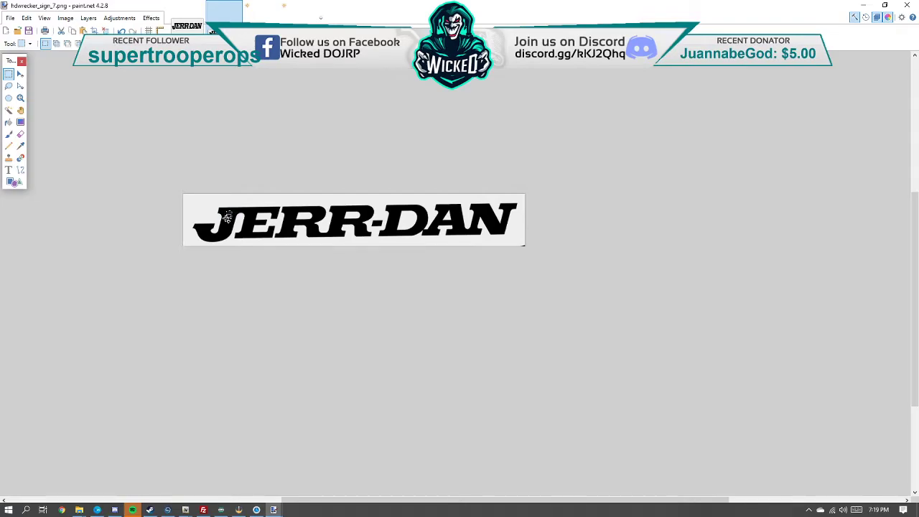
left_click(260, 11)
key("m")
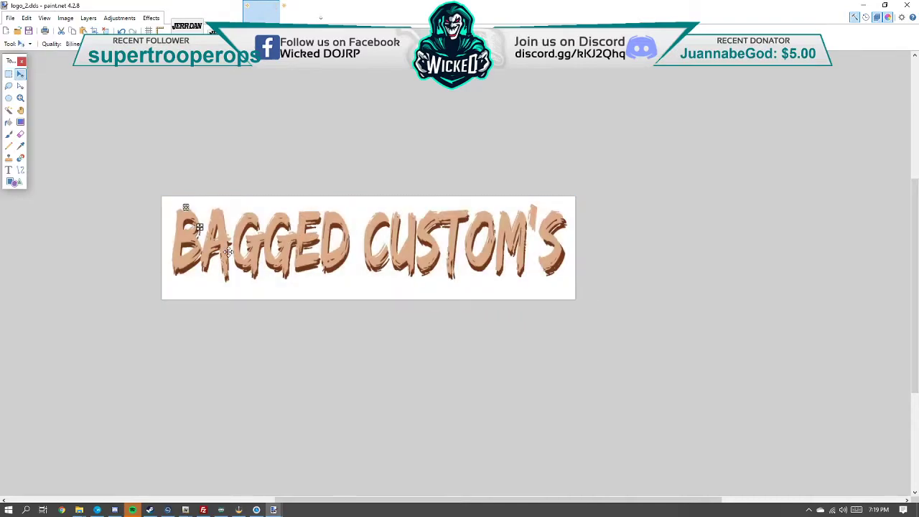
left_click_drag(184, 205, 644, 317)
left_click_drag(188, 213, 112, 200)
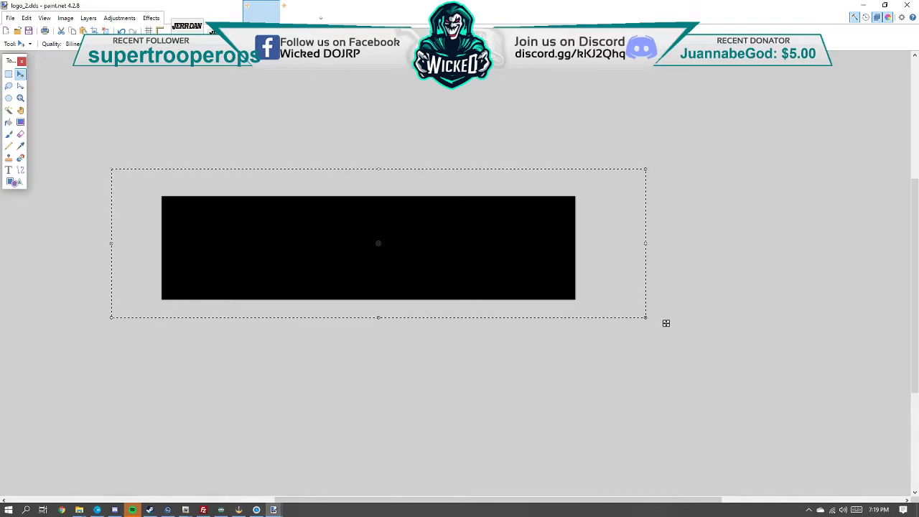
Step: Copy the SUPER OPS logo into logo_2.dds, enlarge it to nearly the canvas width and center it on the black background
key("ctrl+Tab")
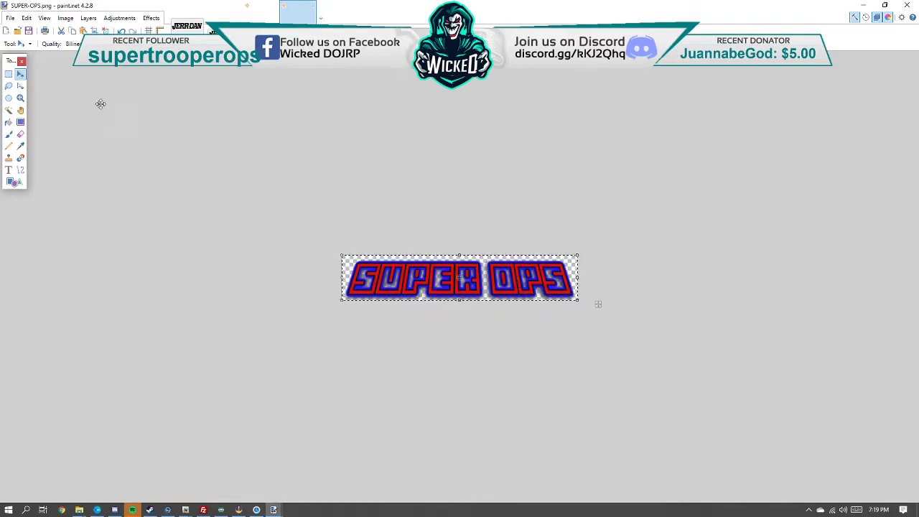
left_click(9, 74)
key("ctrl+c")
key("ctrl+Tab")
key("ctrl+v")
left_click_drag(252, 214, 554, 263)
left_click_drag(467, 238, 468, 251)
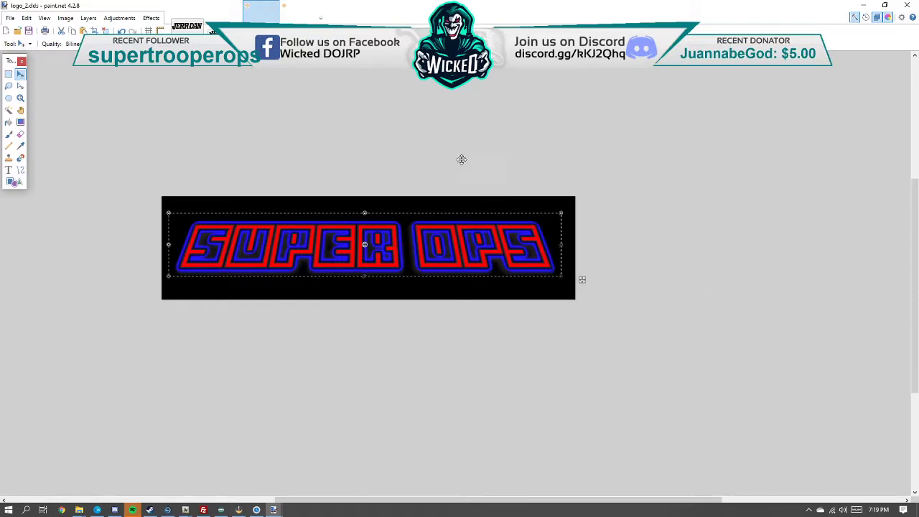
Step: Save the SUPER OPS banner as logo_2.png in PNG format, flattening its layers
left_click(23, 19)
left_click(23, 21)
left_click(10, 18)
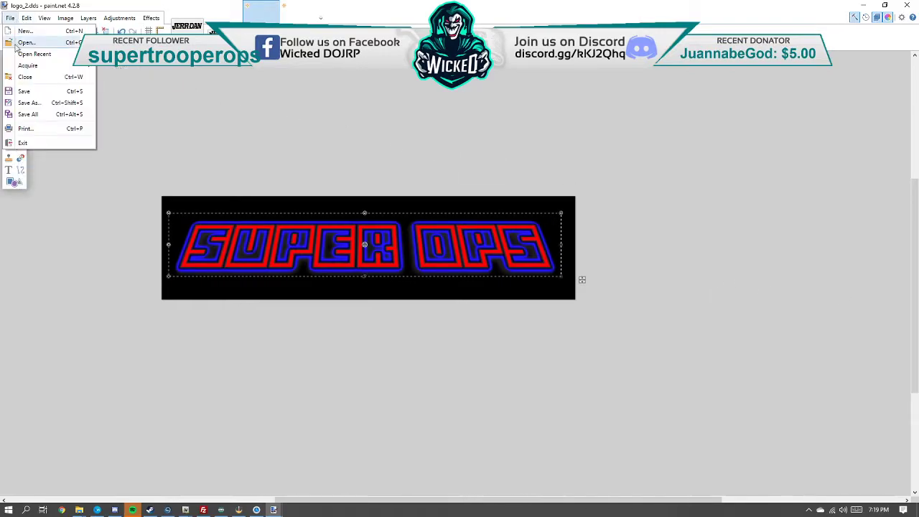
left_click(22, 94)
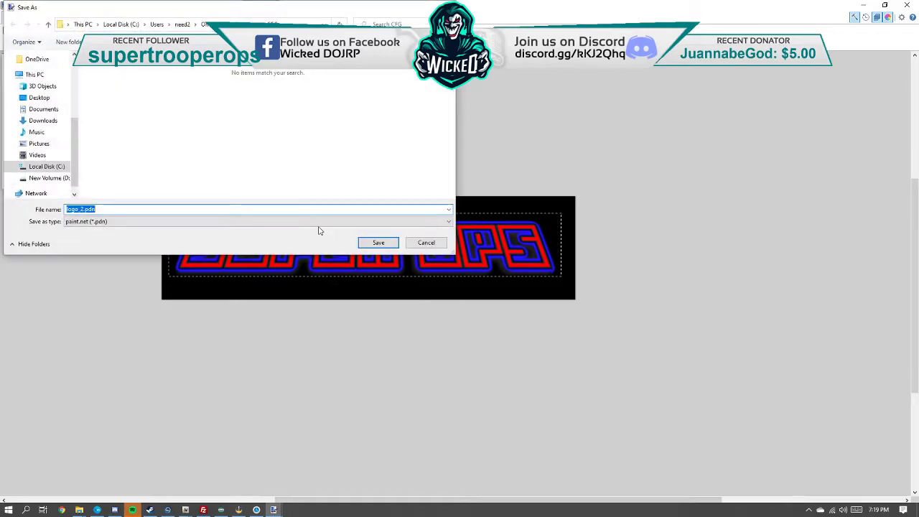
left_click(221, 222)
left_click(106, 281)
left_click(432, 242)
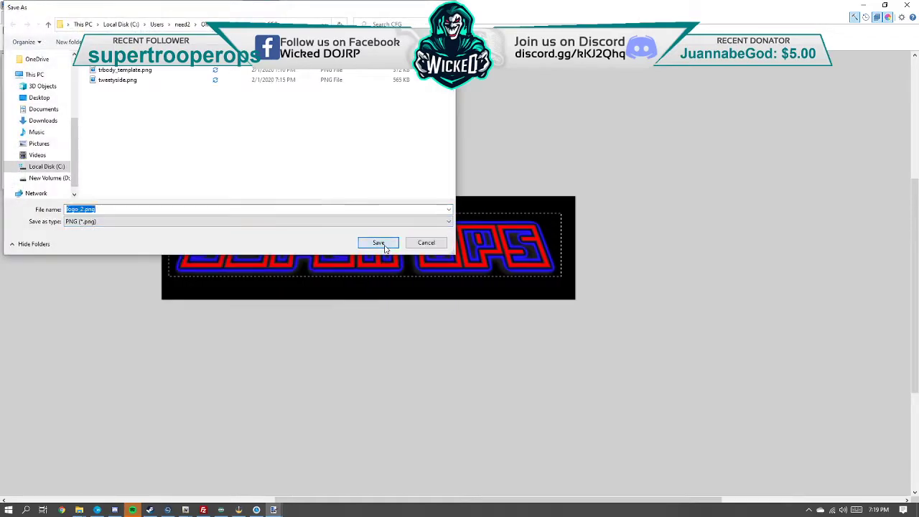
left_click(304, 270)
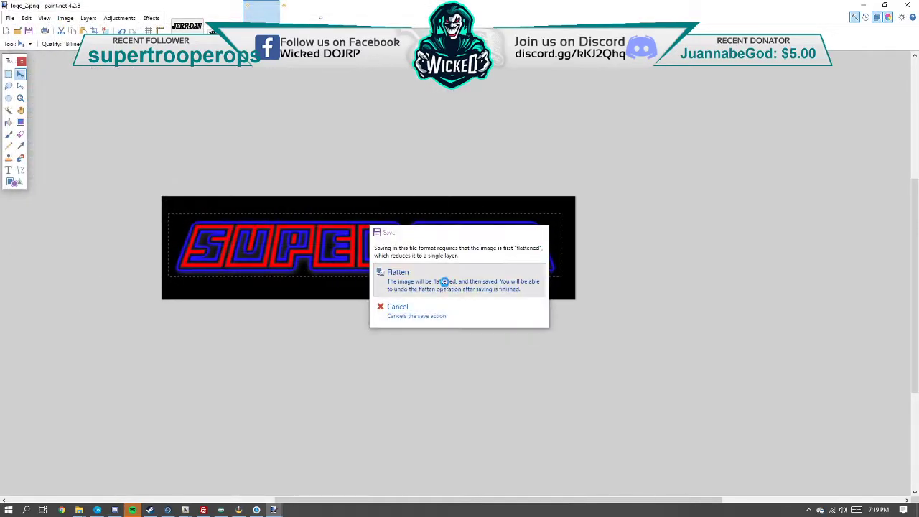
left_click(442, 280)
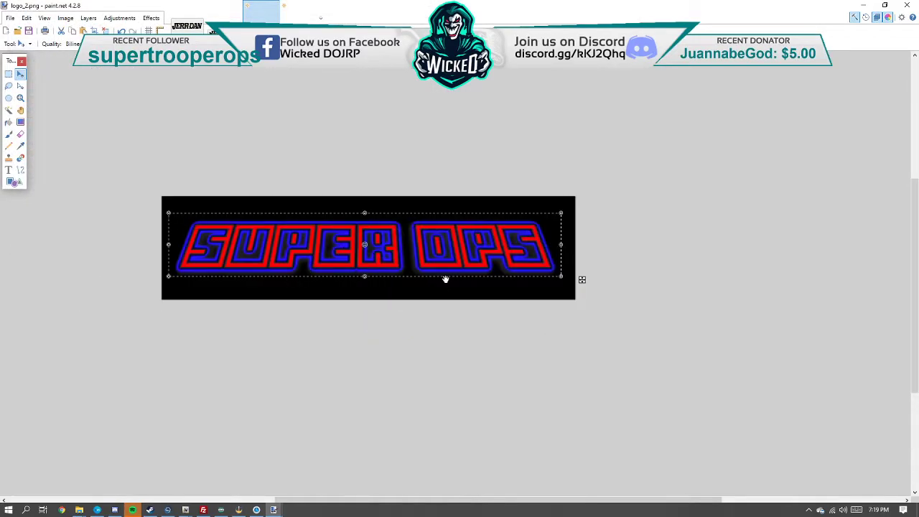
Step: Close the template preview on the desktop and open trbody_template.png in paint.net, fitting the body layout in view
left_click(863, 5)
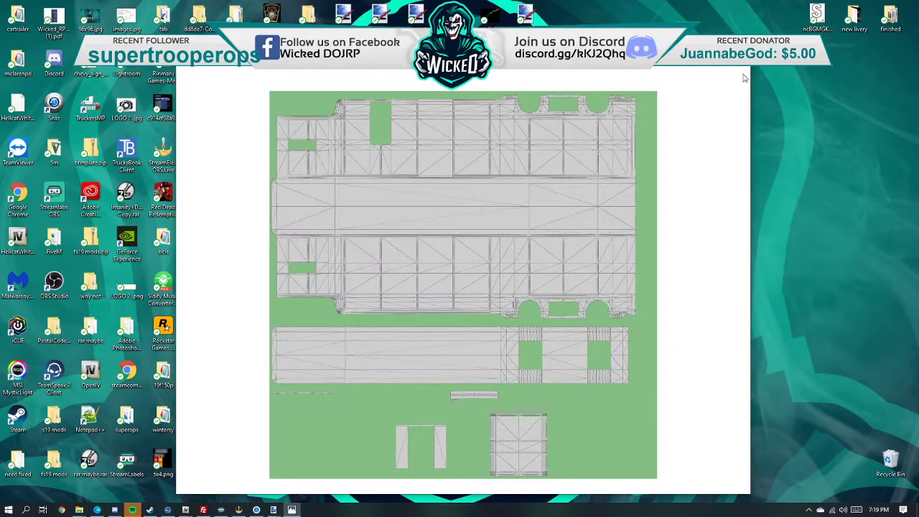
left_click(736, 72)
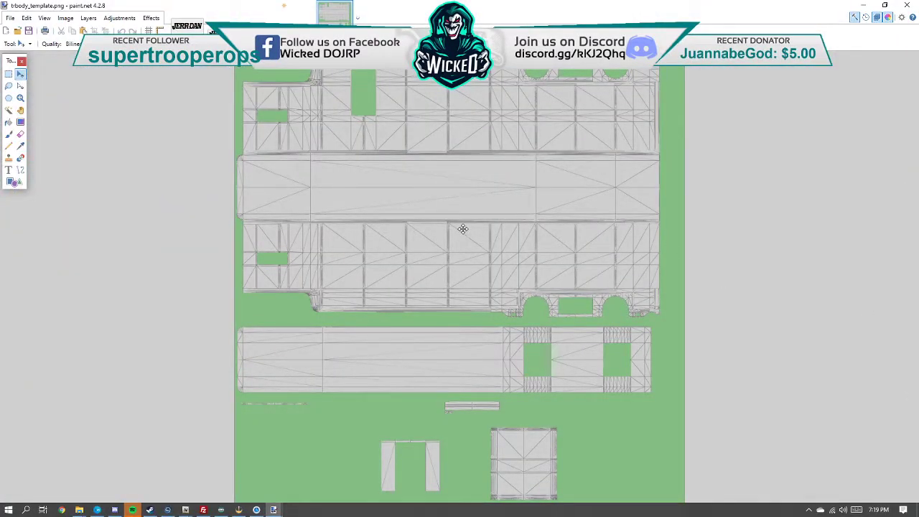
scroll(462, 229, "down", 1)
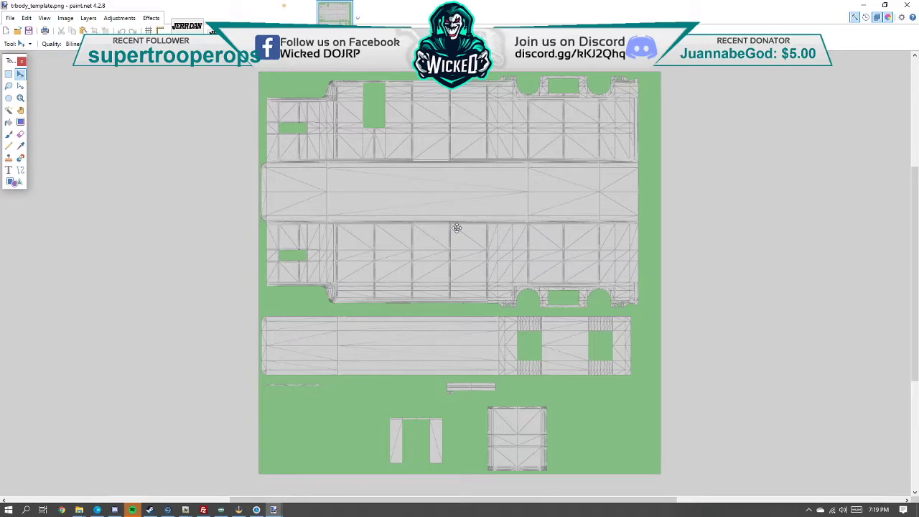
scroll(454, 228, "up", 1)
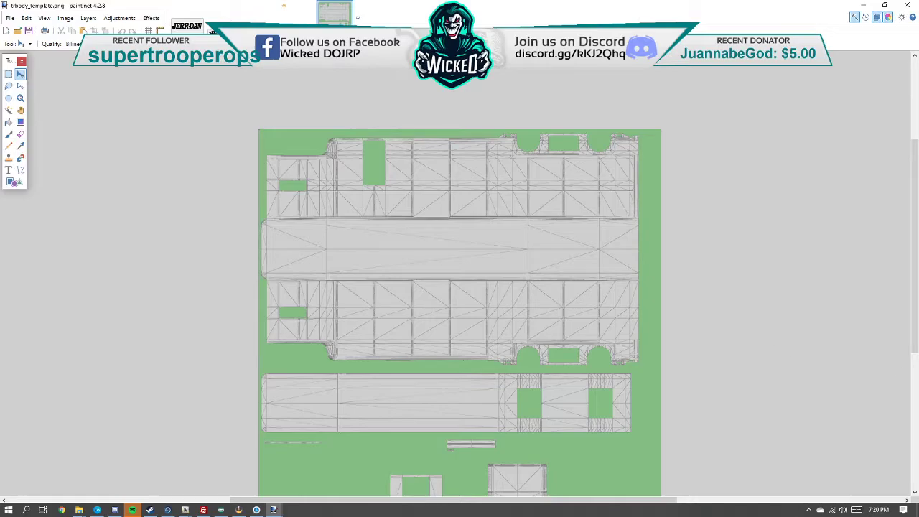
Step: Search the computer for "jerr" and open jerrdanyellow.dds in paint.net
key("alt+Tab")
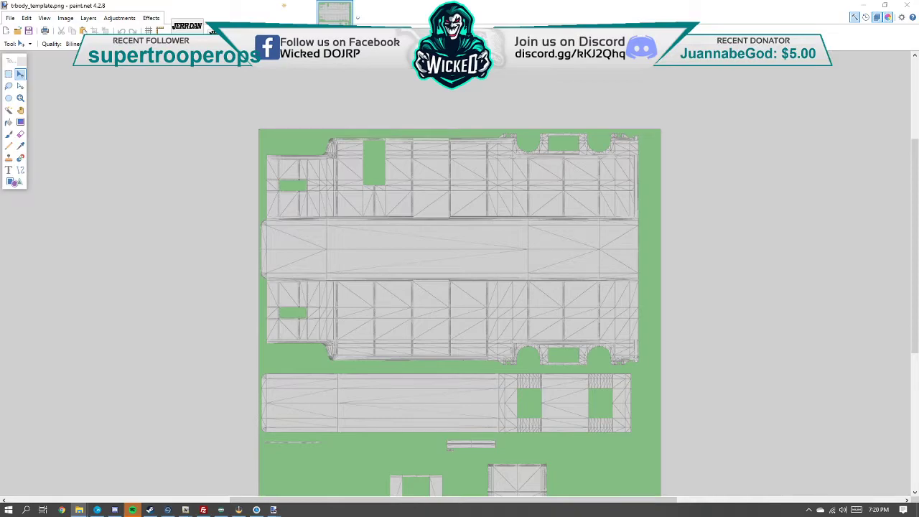
key("super")
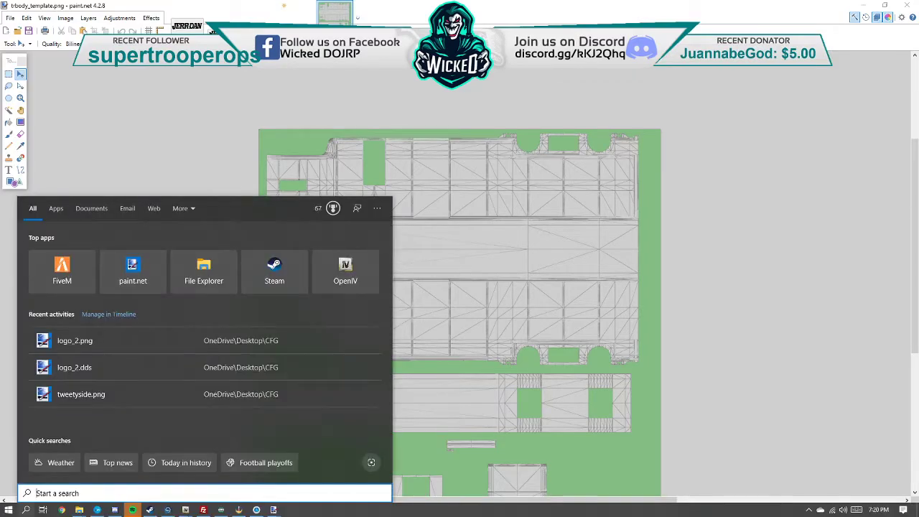
type("jerr")
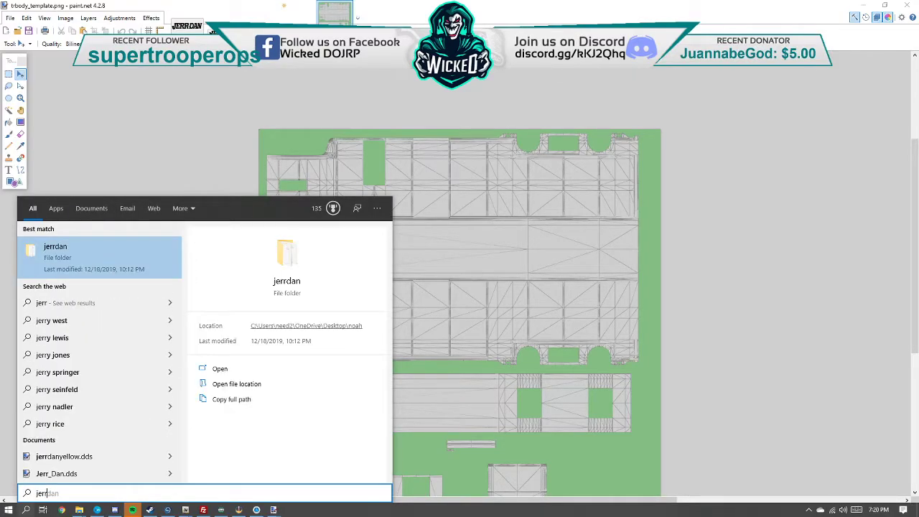
key("Escape")
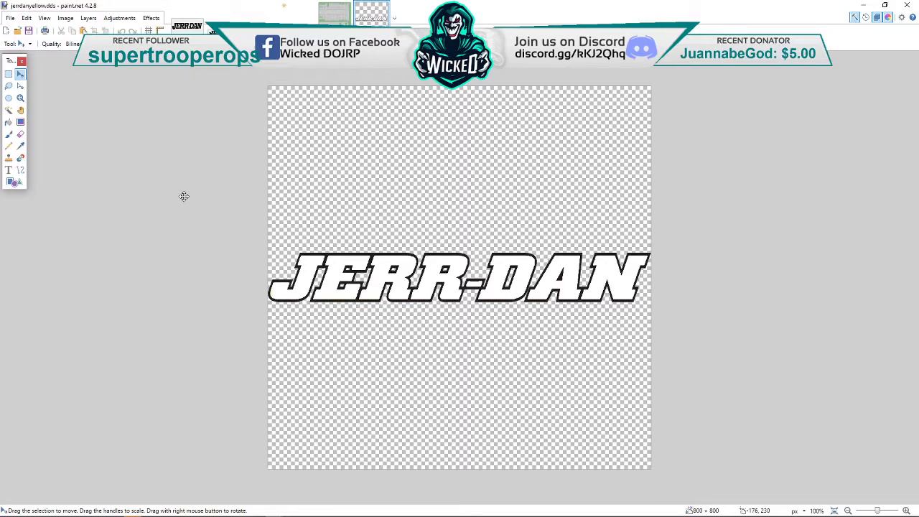
Step: Copy the JERR-DAN logo into trbody_template.png and stretch it to about 1473 × 314 px across the lower side panel
left_click(9, 76)
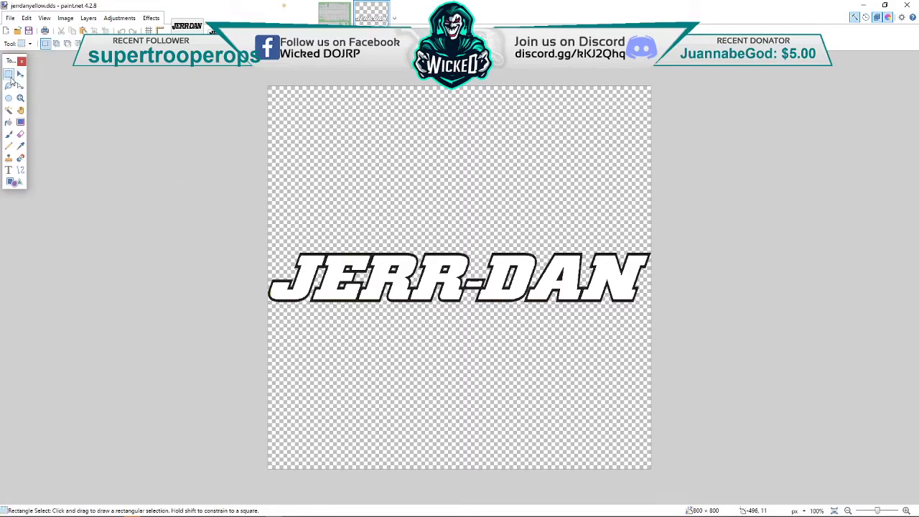
left_click_drag(652, 358, 253, 210)
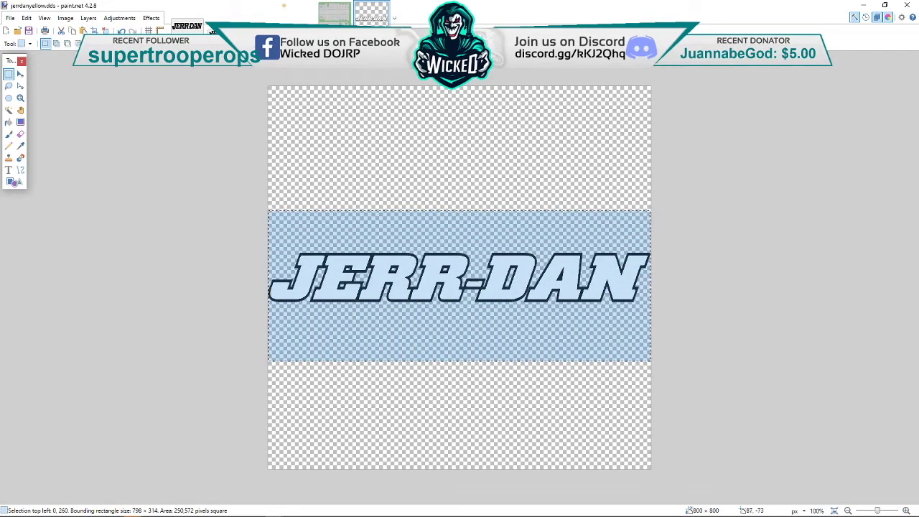
left_click(335, 12)
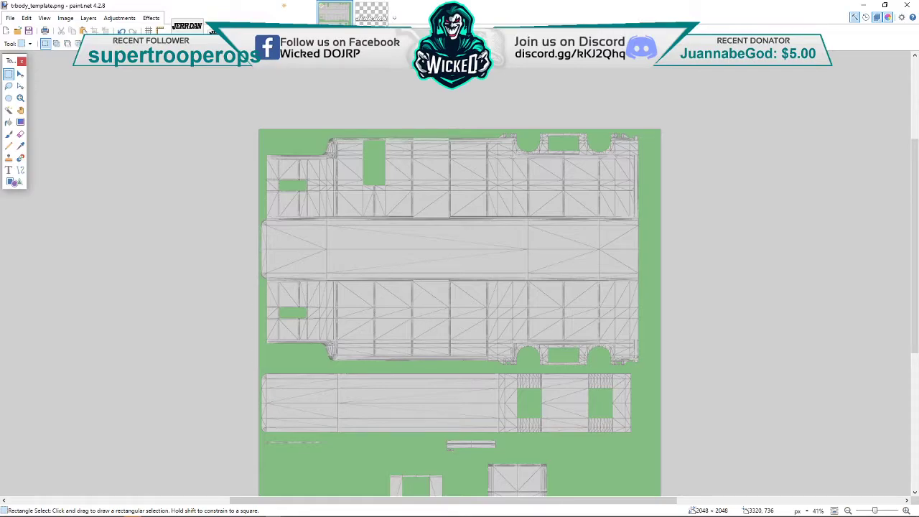
key("F4")
left_click(463, 307)
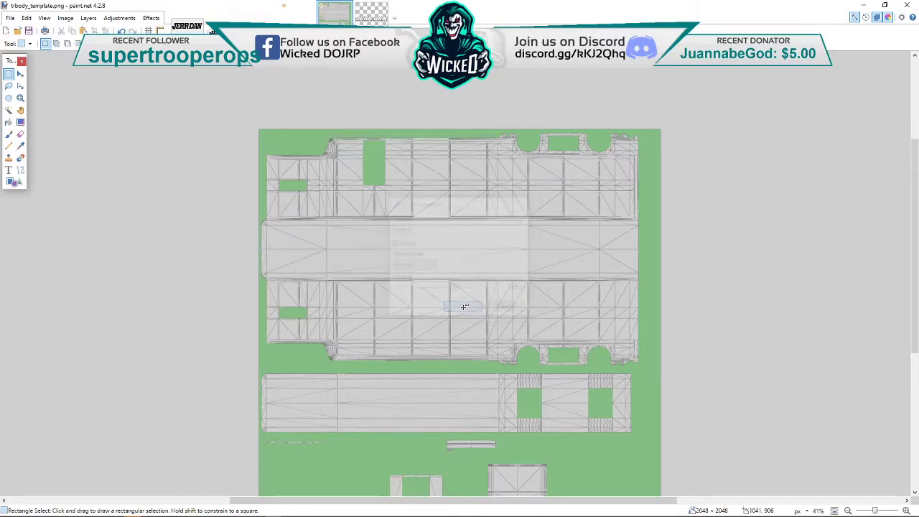
key("ctrl+v")
left_click_drag(398, 204, 634, 326)
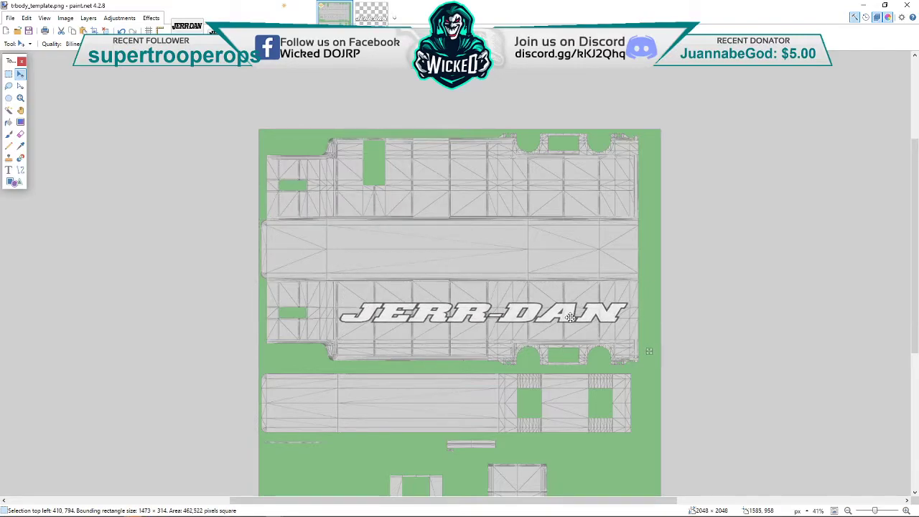
left_click_drag(575, 313, 571, 317)
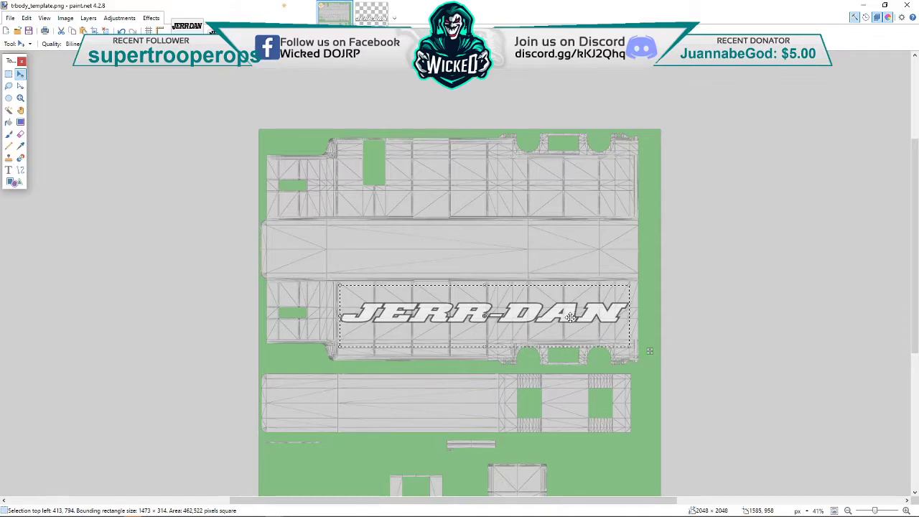
Step: Place a second JERR-DAN logo, rotated about 180° and sized to about 1226 × 317 px, on the upper side panel
left_click_drag(570, 317, 381, 344)
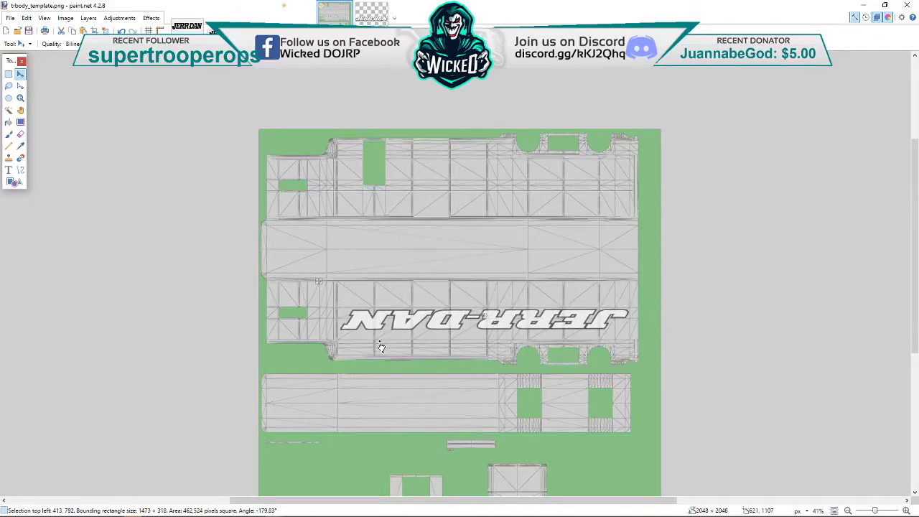
left_click_drag(448, 335, 495, 187)
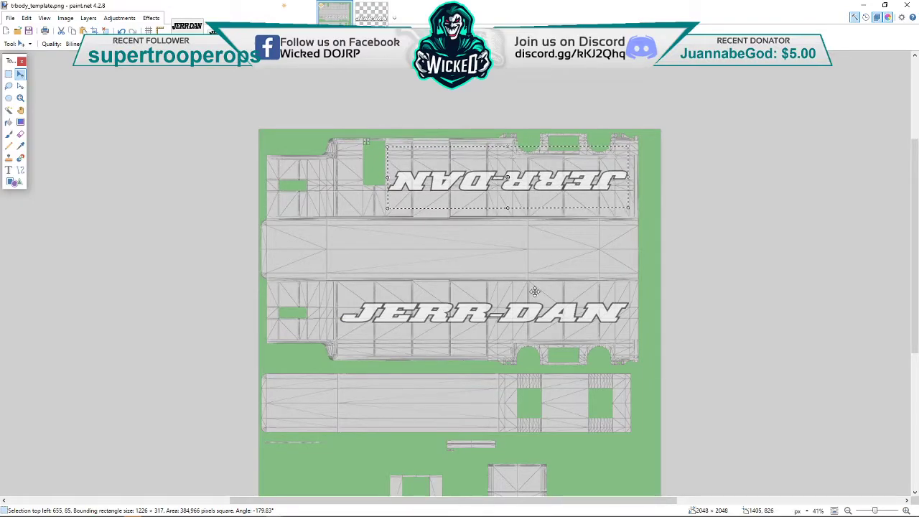
Step: Close the Streamlabs login window and open grungy-construction-hazard-stripes.jpg as a separate image in paint.net
scroll(538, 287, "down", 3)
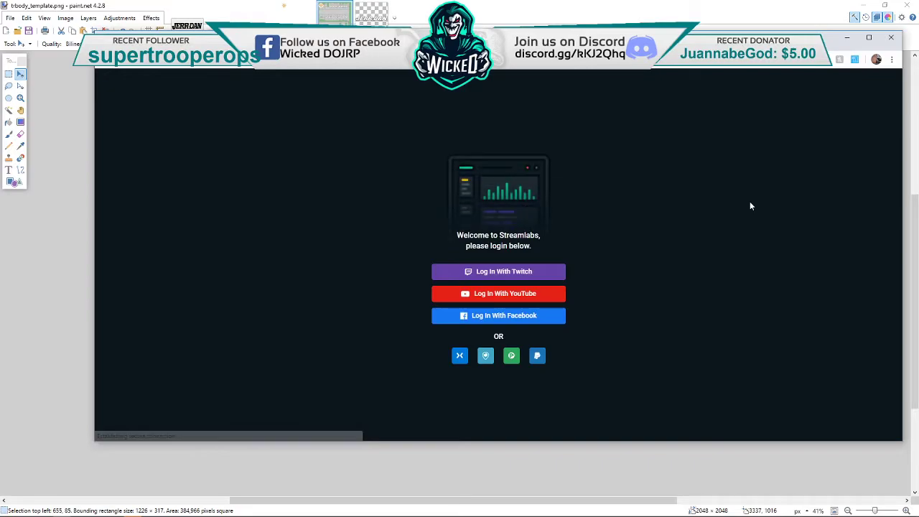
left_click(891, 37)
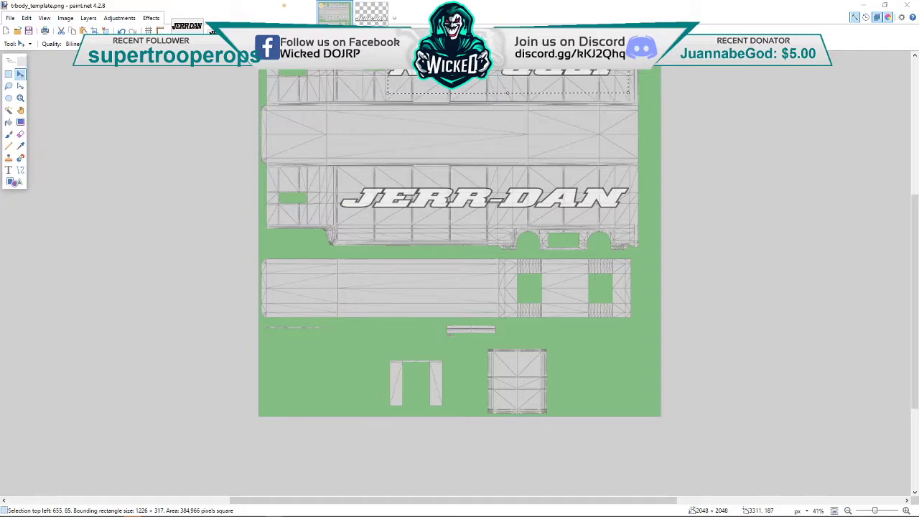
left_click_drag(750, 336, 602, 296)
left_click(506, 270)
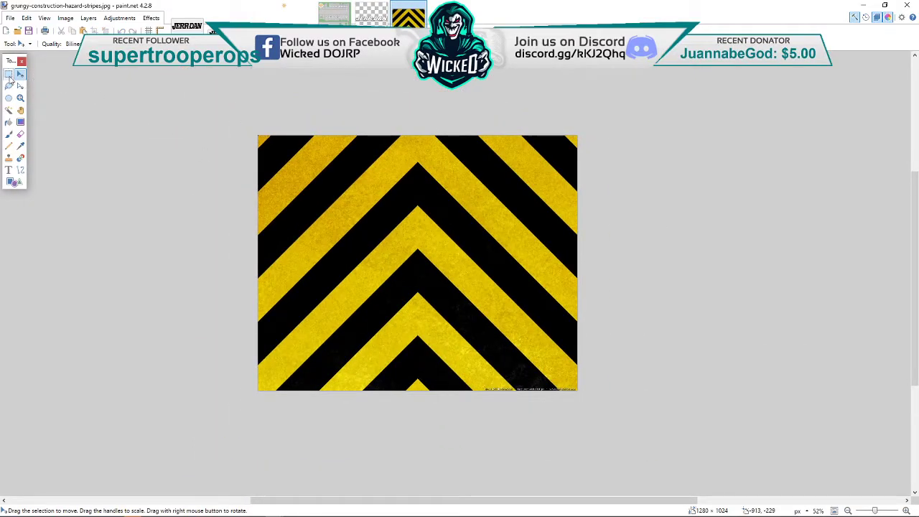
Step: Copy the hazard stripes into trbody_template.png and fit them at about 260 × 305 px inside the square rear panel
left_click(9, 74)
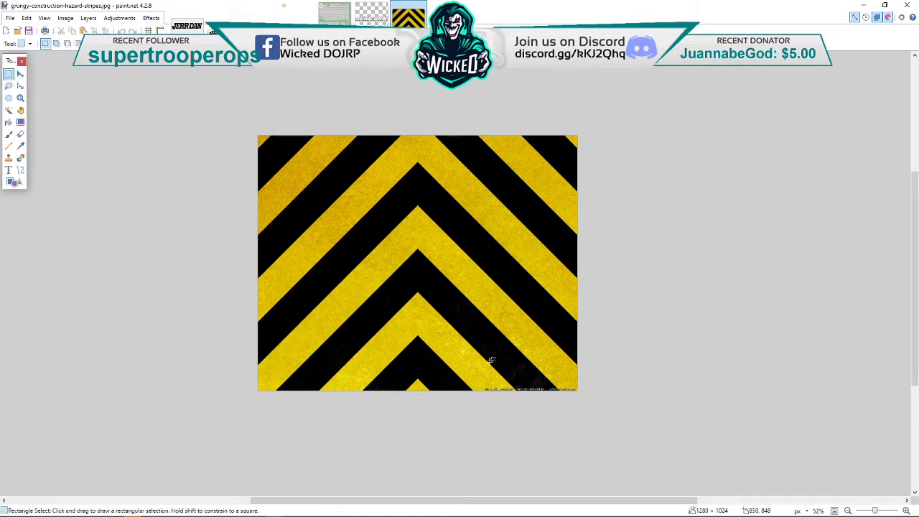
left_click_drag(583, 388, 250, 137)
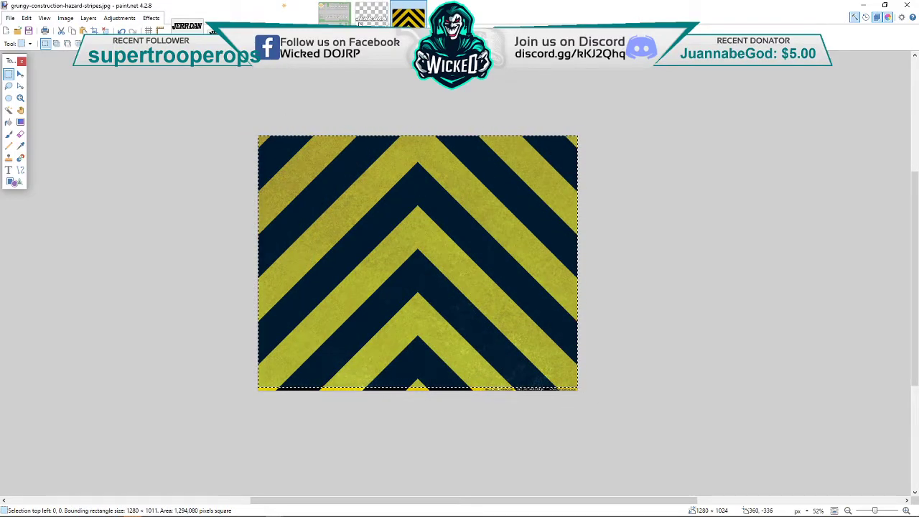
left_click(334, 13)
scroll(528, 381, "up", 3)
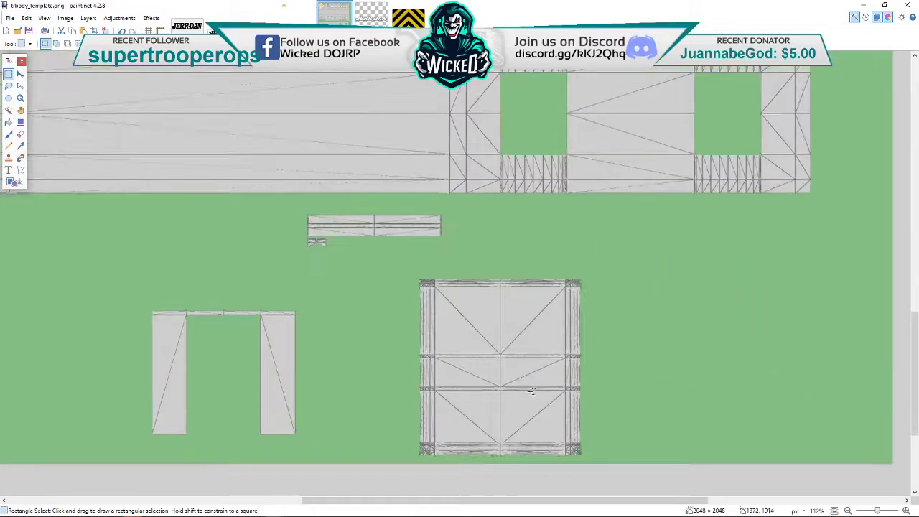
key("ctrl+v")
scroll(533, 364, "down", 3)
left_click_drag(598, 186, 529, 349)
scroll(529, 349, "up", 3)
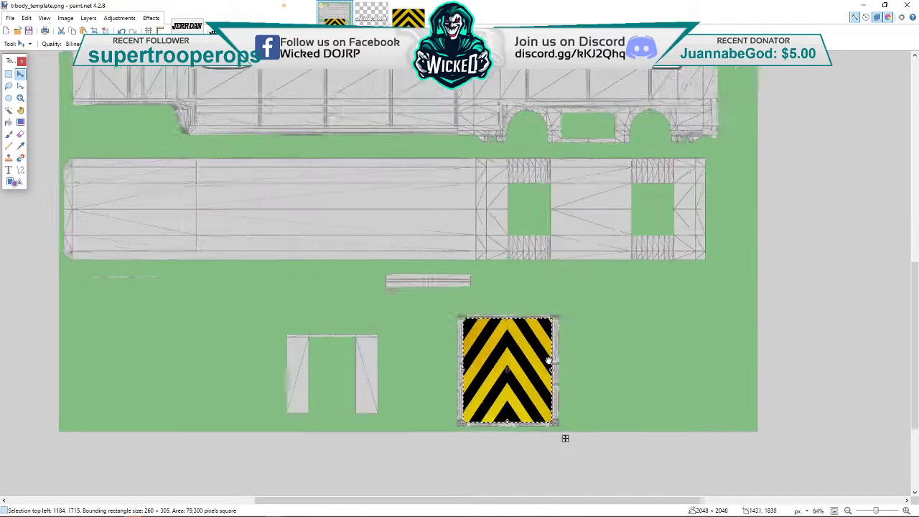
scroll(503, 357, "up", 2)
scroll(502, 357, "down", 3)
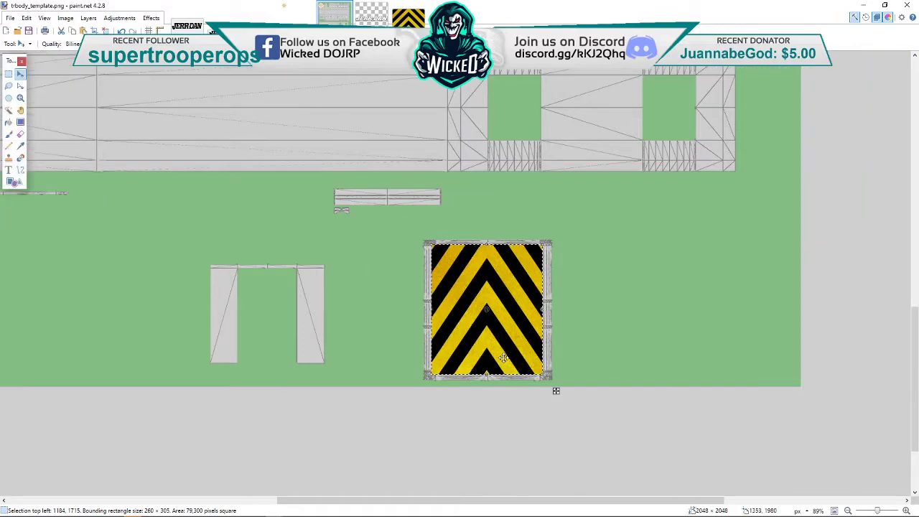
Step: Enlarge the hazard stripes to about 304 × 329 px, covering the rear panel out to its frame edges
scroll(501, 356, "up", 3)
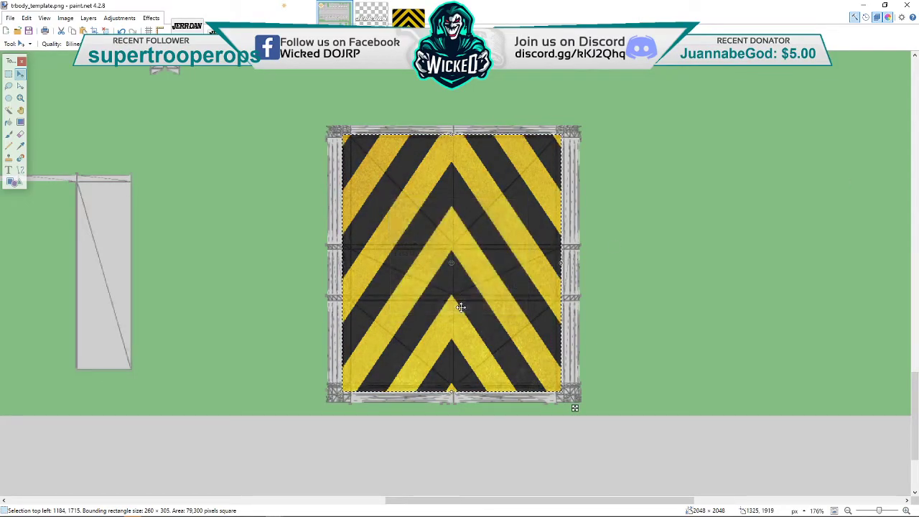
left_click_drag(342, 134, 325, 125)
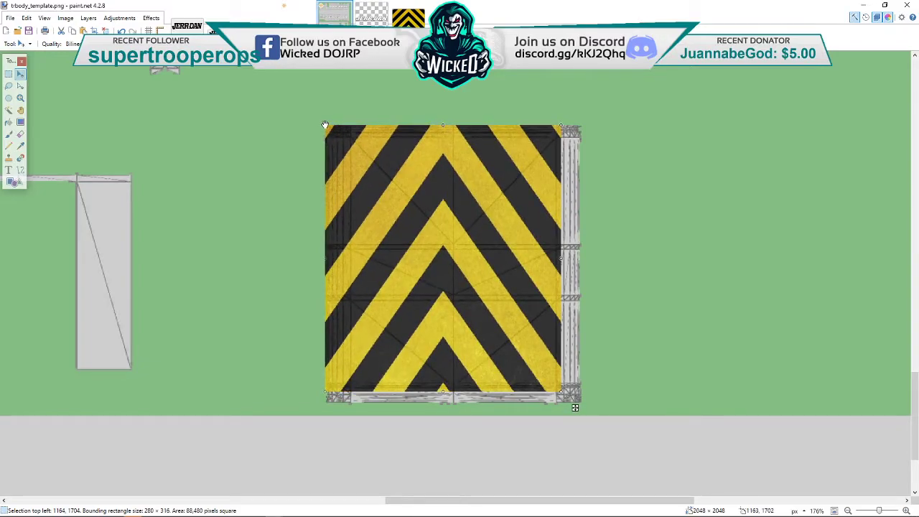
left_click_drag(559, 393, 580, 405)
scroll(440, 351, "down", 5)
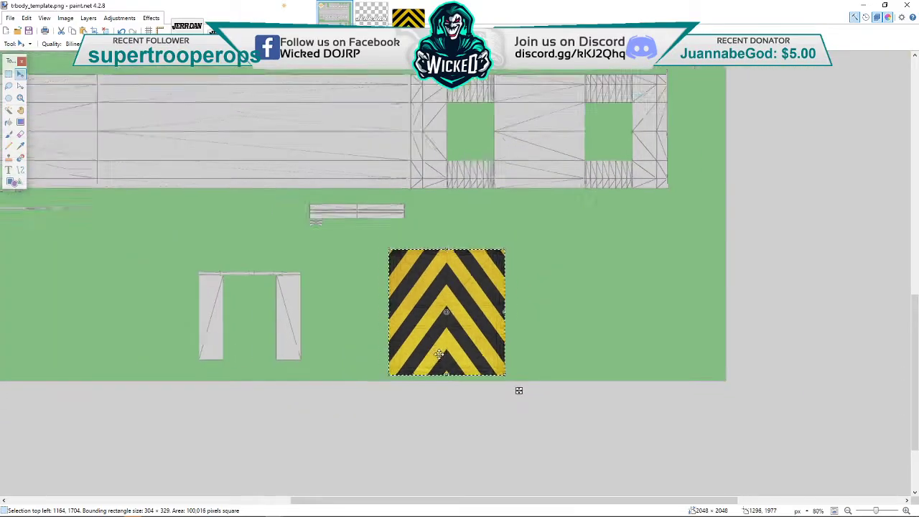
Step: Examine the placed logos and remaining blank panels of the body template, and check the other open images
scroll(405, 357, "left", 2)
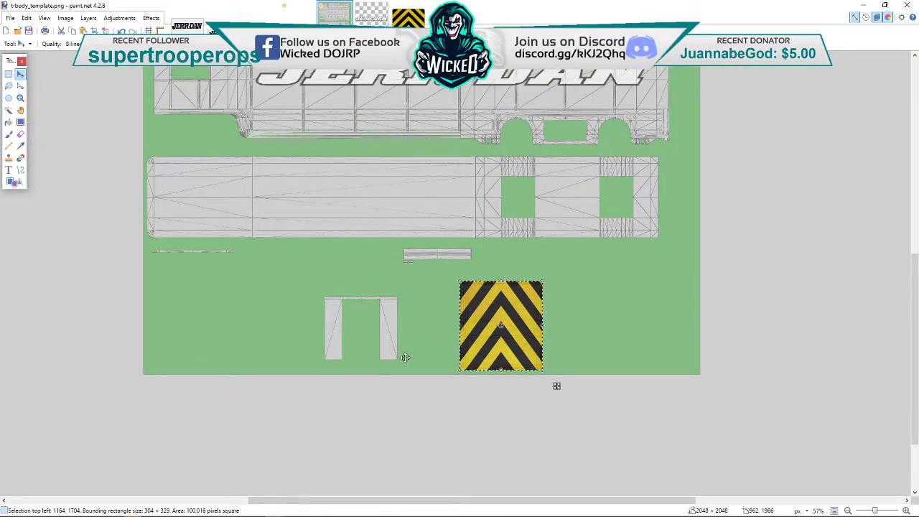
scroll(405, 357, "up", 5)
scroll(405, 357, "up", 3)
scroll(403, 356, "down", 3)
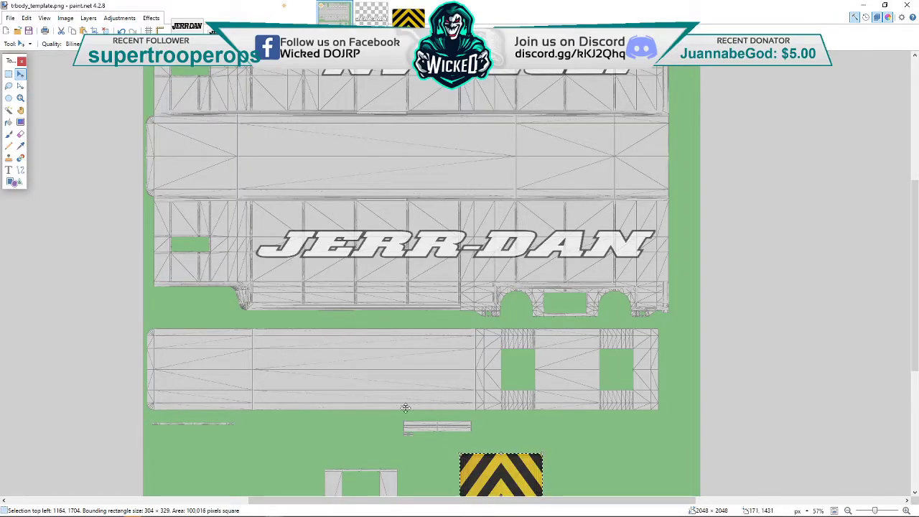
scroll(389, 371, "down", 3)
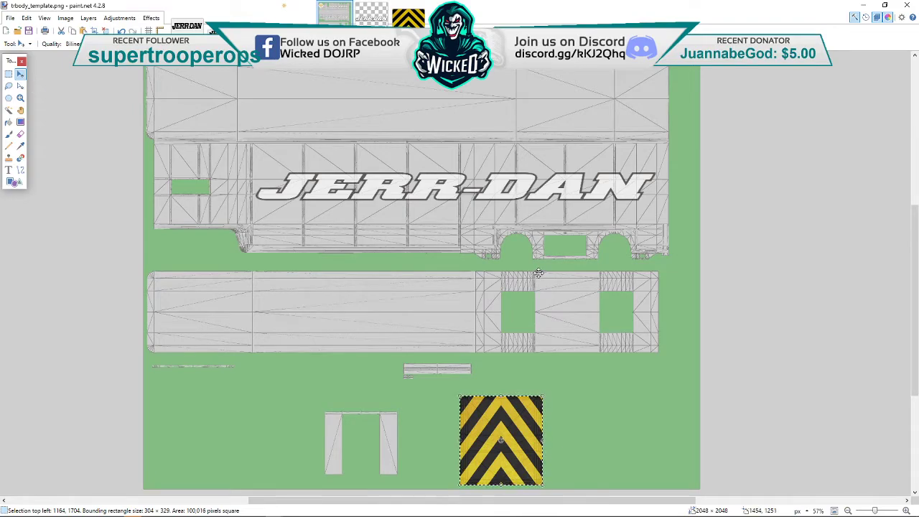
scroll(539, 272, "up", 6)
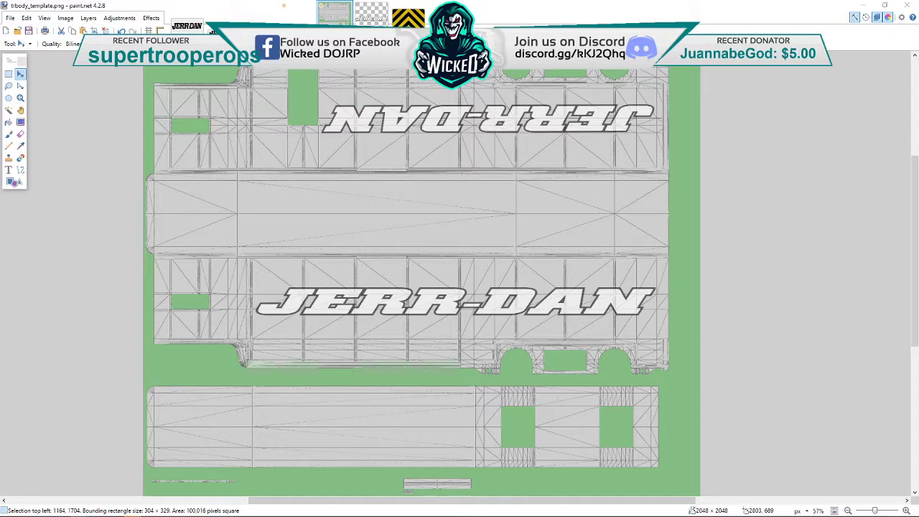
key("ctrl+shift+Tab")
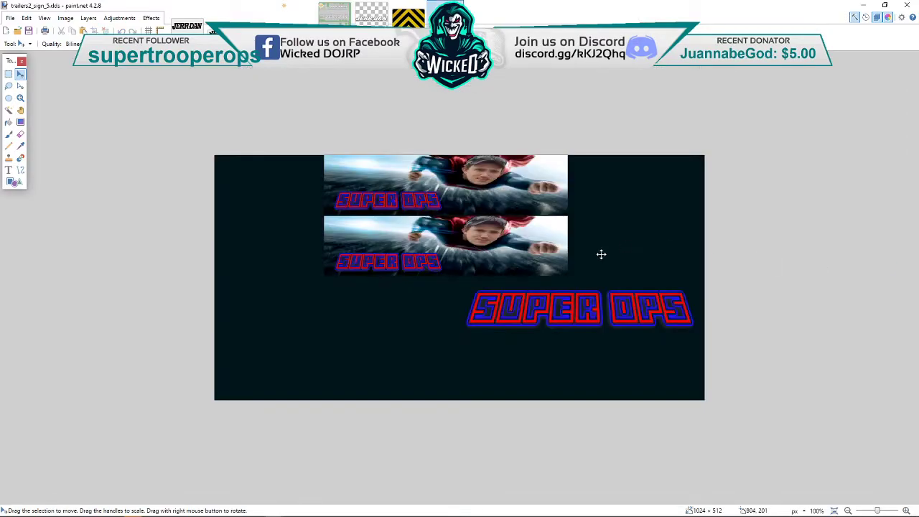
key("ctrl+shift+Tab")
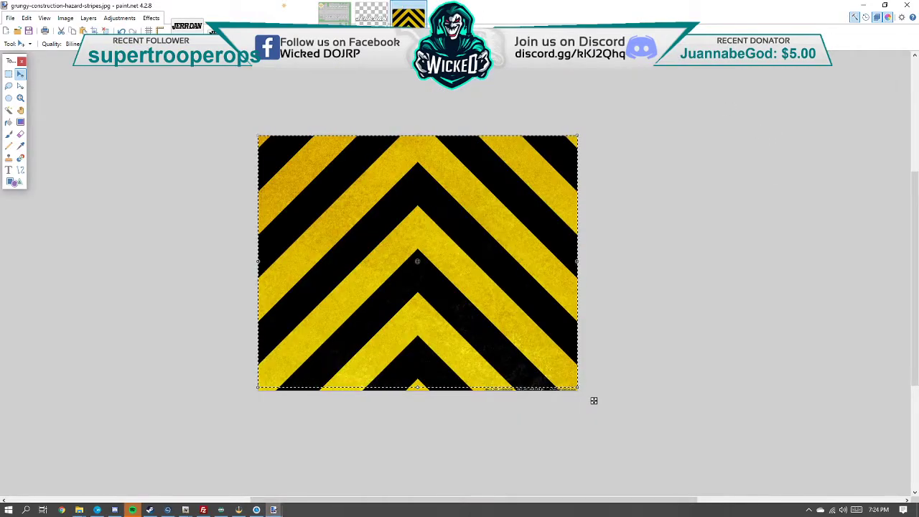
key("ctrl+Tab")
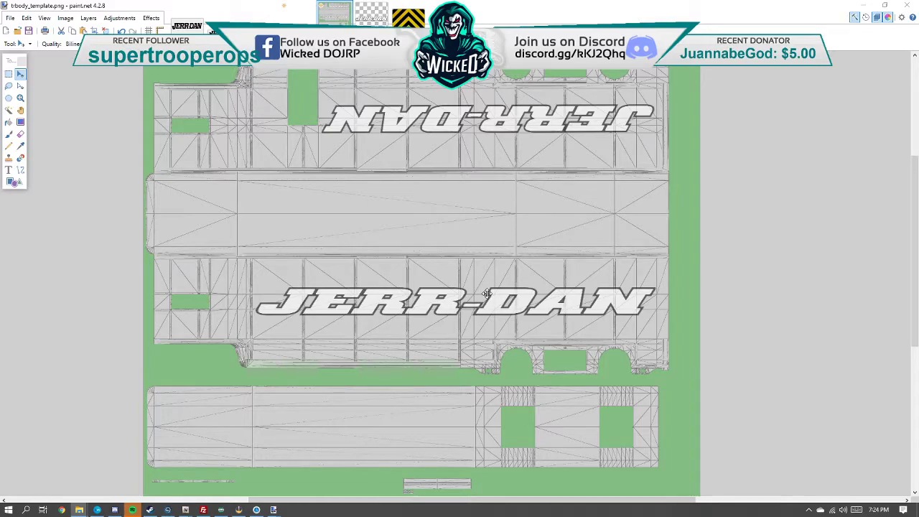
scroll(481, 290, "down", 3)
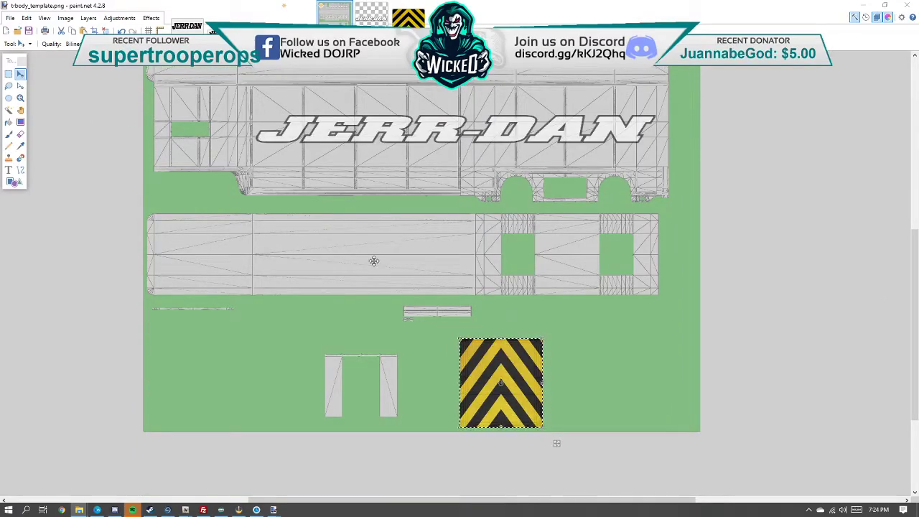
left_click(556, 443)
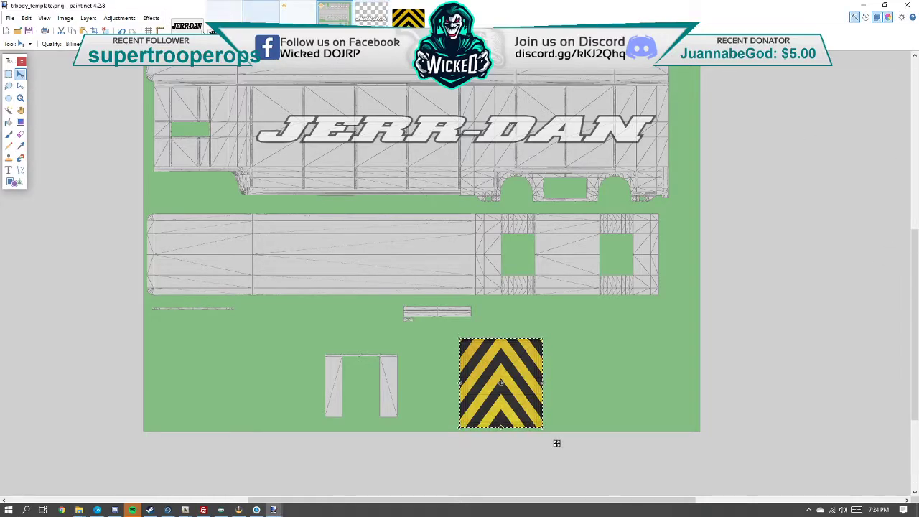
key("alt+Tab")
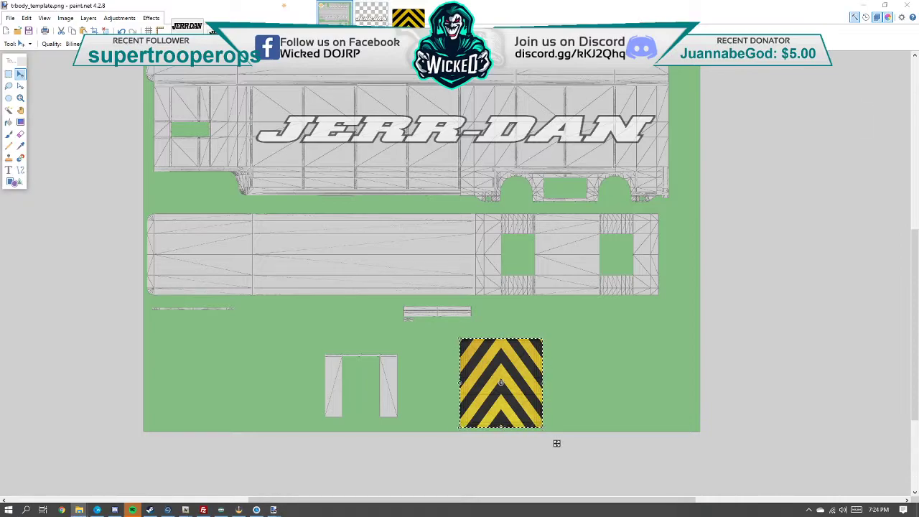
key("super+d")
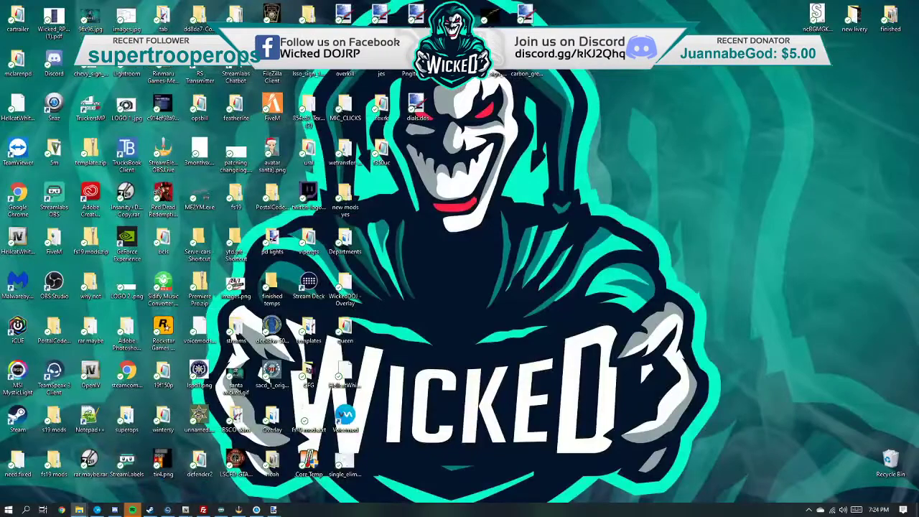
key("super+d")
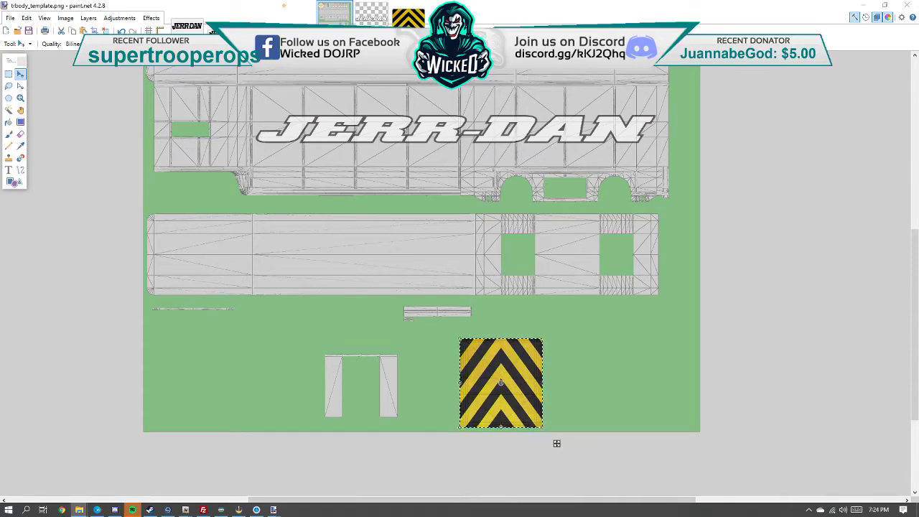
Step: Open trailer_sign_2.png as a separate image in paint.net
left_click_drag(877, 348, 541, 266)
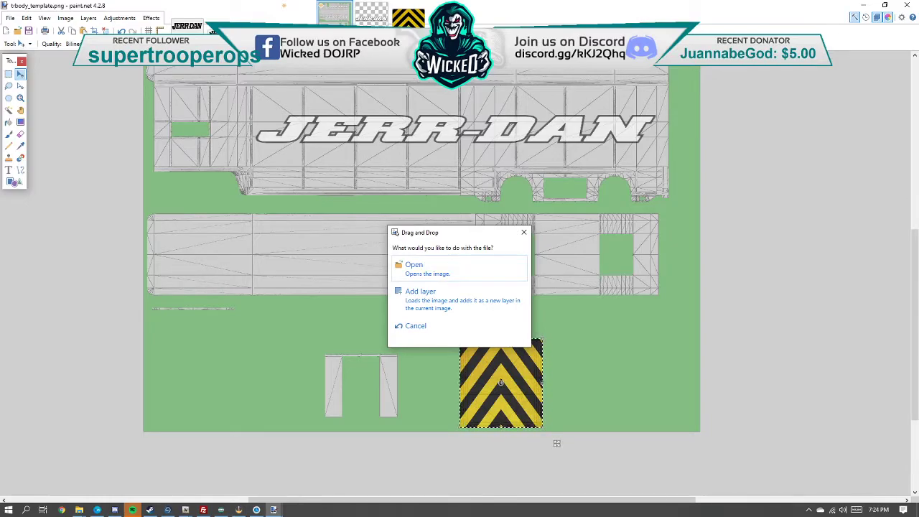
left_click(523, 232)
left_click_drag(878, 348, 556, 310)
left_click(464, 270)
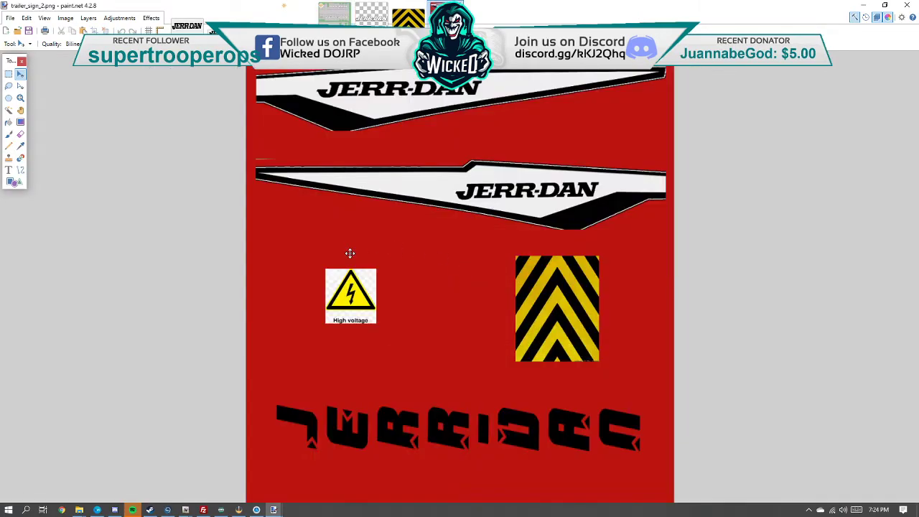
Step: Copy the sideways black JERR-DAN lettering from trailer_sign_2.png and paste it into trbody_template.png
left_click(9, 74)
left_click_drag(656, 402, 274, 458)
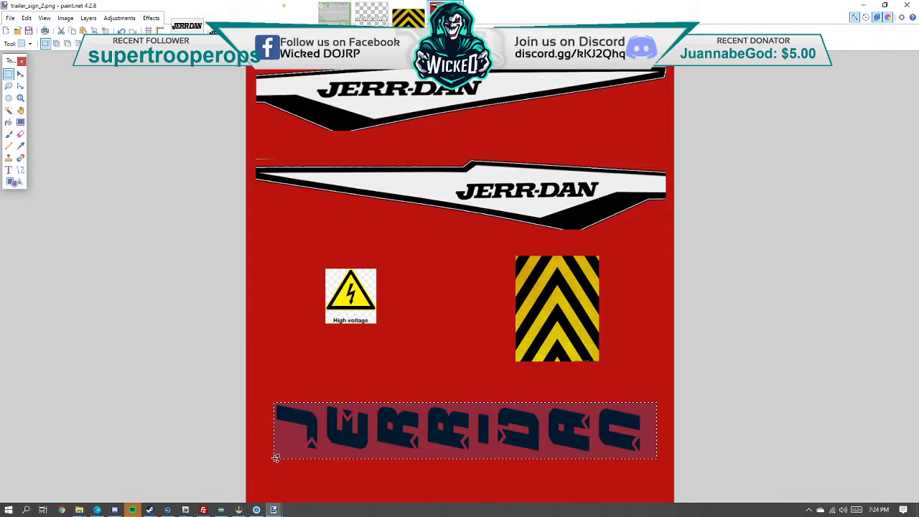
left_click(333, 12)
scroll(507, 364, "up", 2)
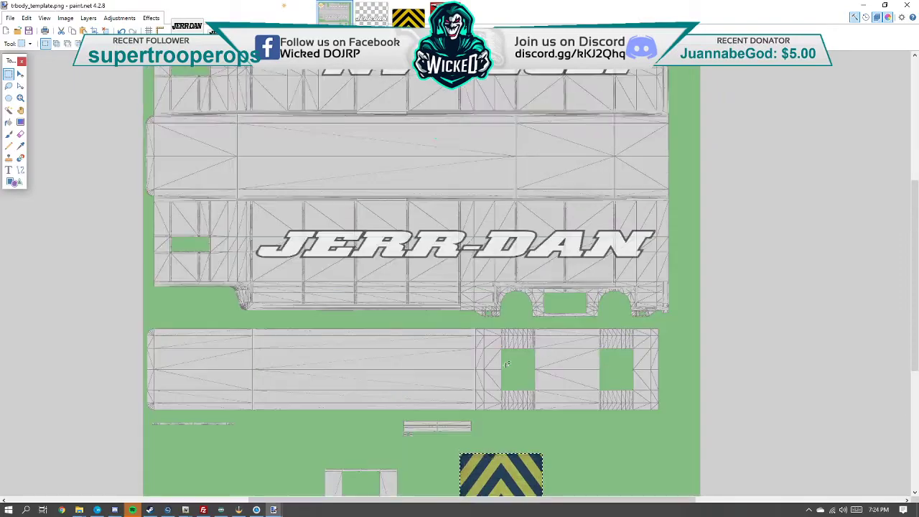
scroll(507, 365, "up", 2)
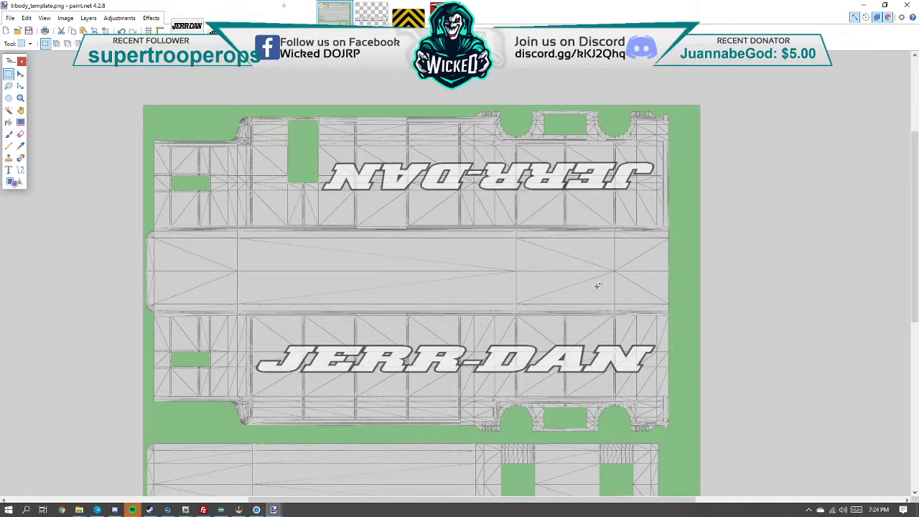
key("ctrl+v")
Step: Stretch, straighten and centre the red lettering strip along the blank middle panel between the two side logos
left_click_drag(314, 354, 311, 275)
left_click_drag(416, 249, 418, 253)
left_click_drag(428, 292, 656, 295)
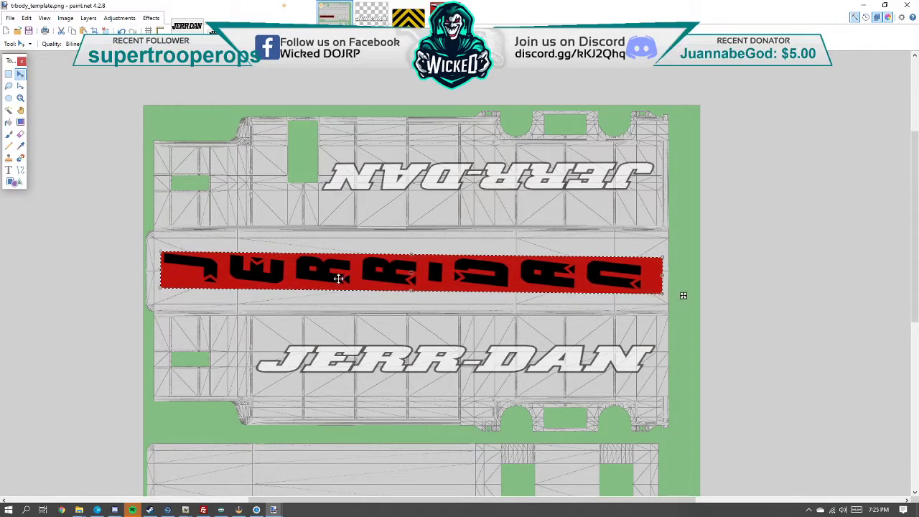
left_click_drag(154, 248, 154, 251)
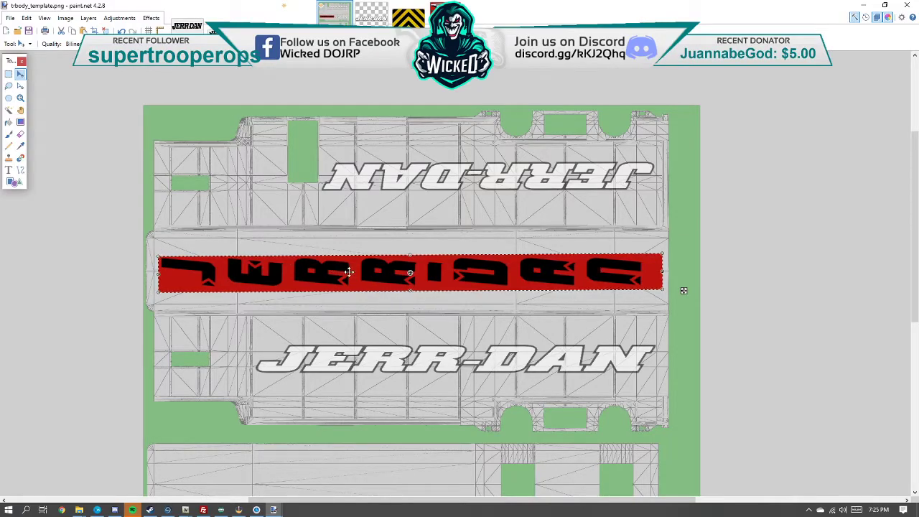
left_click_drag(349, 271, 347, 268)
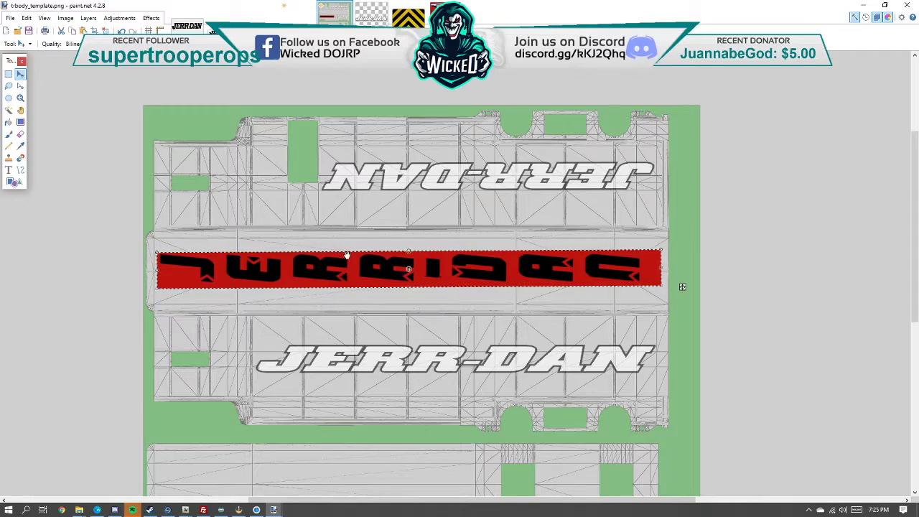
key("ctrl+minus")
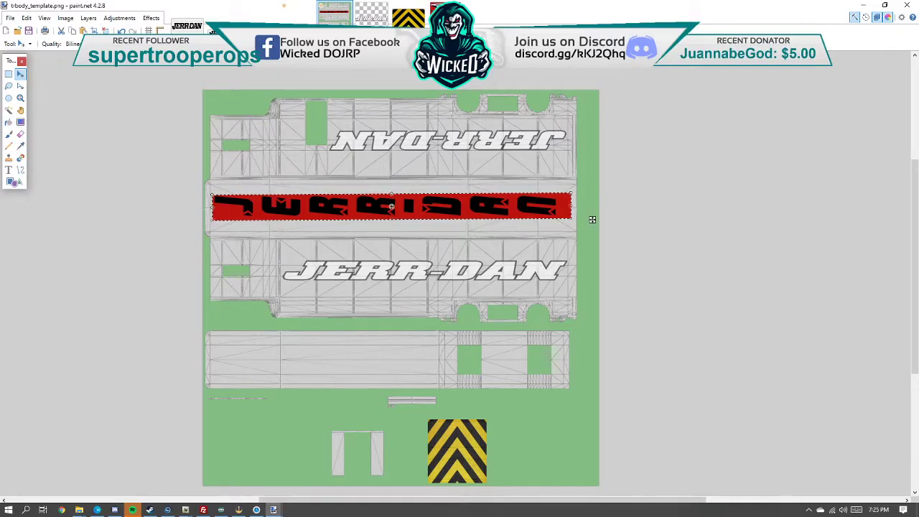
Step: Set up the Paintbrush width and select a rectangular area around the small U-shaped panel beside the hazard stripes
left_click(9, 136)
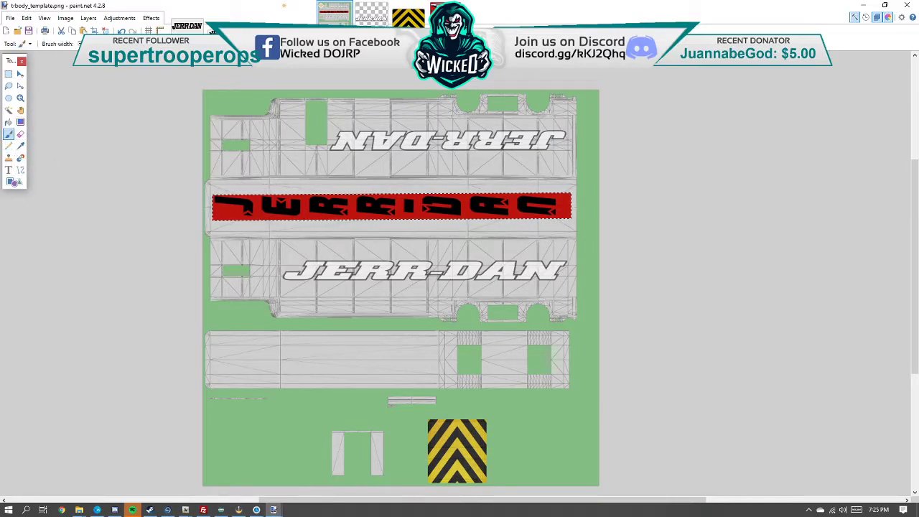
left_click(93, 44)
left_click(98, 108)
scroll(367, 462, "down", 3)
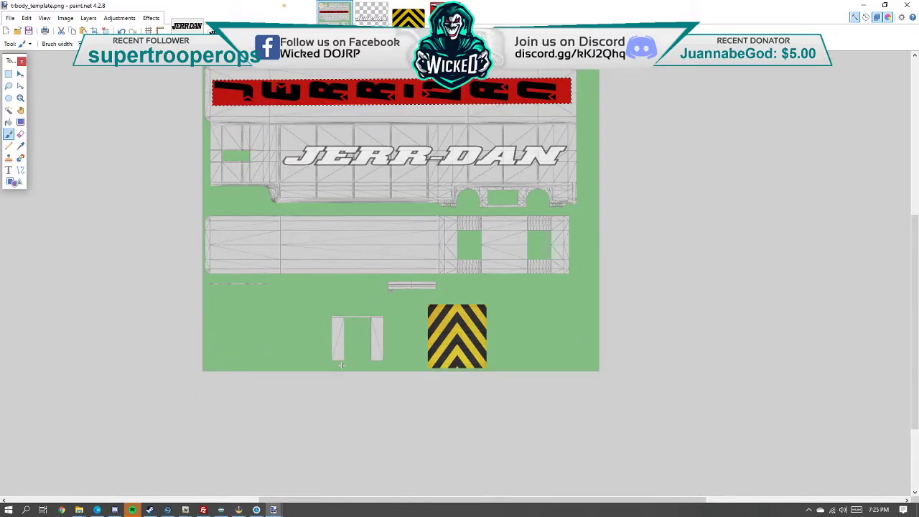
left_click(301, 351)
key("s")
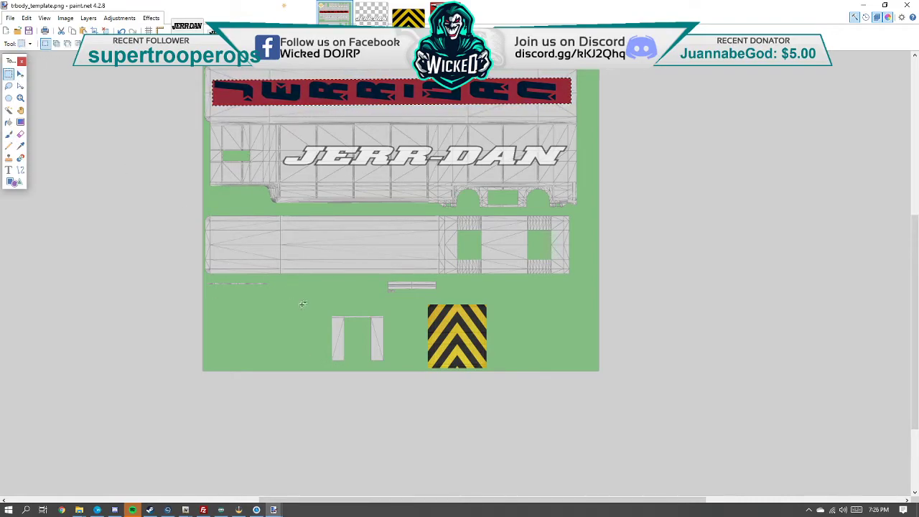
left_click_drag(315, 307, 404, 367)
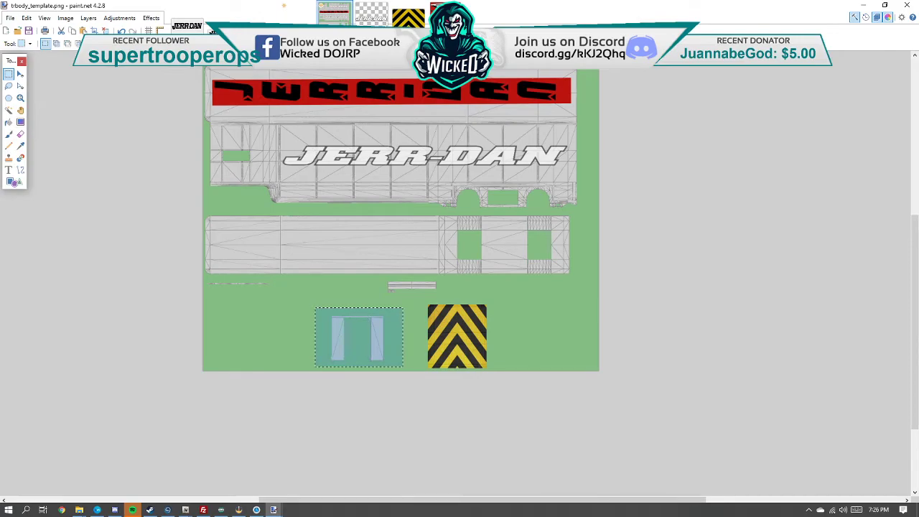
Step: Paint over the selected U-shaped panel in black, using a wider brush to cover it completely
left_click(9, 146)
key("b")
left_click_drag(348, 348, 351, 343)
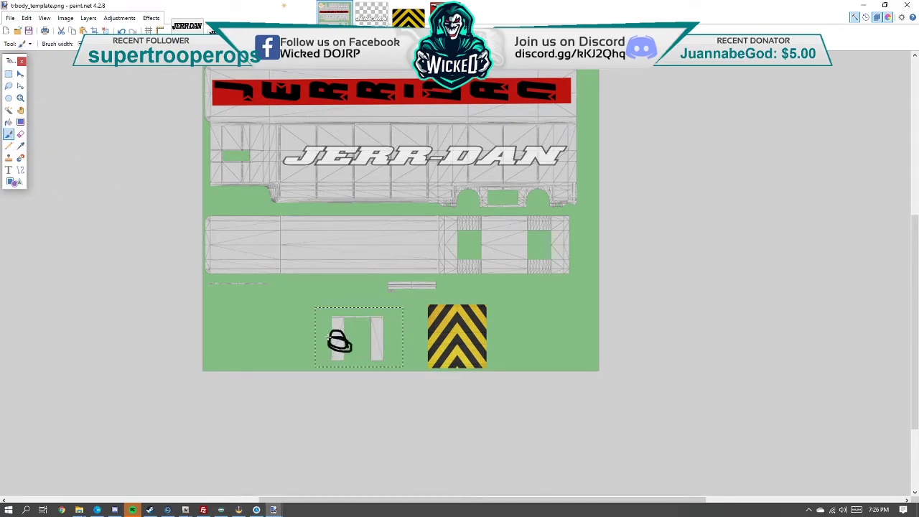
left_click(96, 43)
left_click(98, 151)
mouse_move(343, 322)
left_mouse_down()
mouse_move(333, 351)
mouse_move(343, 359)
mouse_move(385, 350)
mouse_move(383, 322)
mouse_move(362, 313)
mouse_move(335, 315)
mouse_move(378, 322)
mouse_move(341, 324)
mouse_move(371, 326)
mouse_move(335, 335)
mouse_move(365, 343)
mouse_move(344, 351)
mouse_move(361, 334)
left_mouse_up()
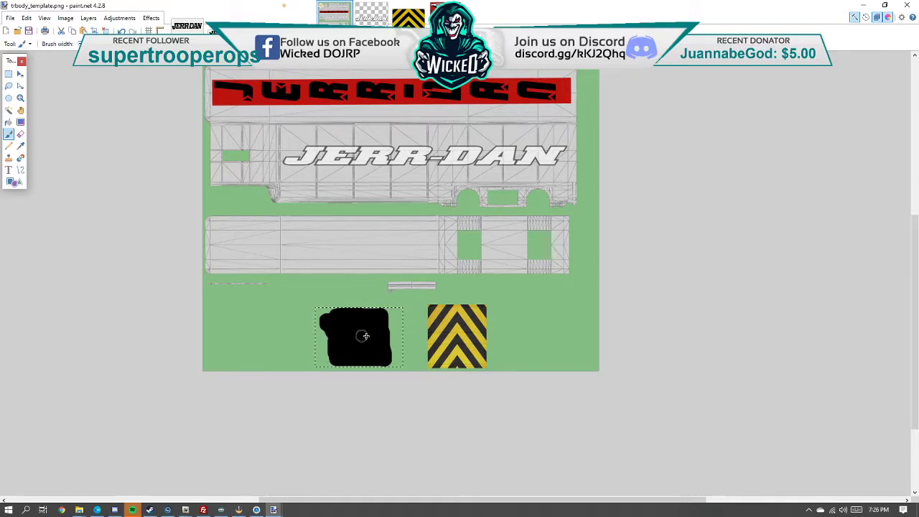
Step: Hide the template, logo, stripe and lettering layers to leave an empty canvas for a background colour
scroll(362, 334, "up", 3)
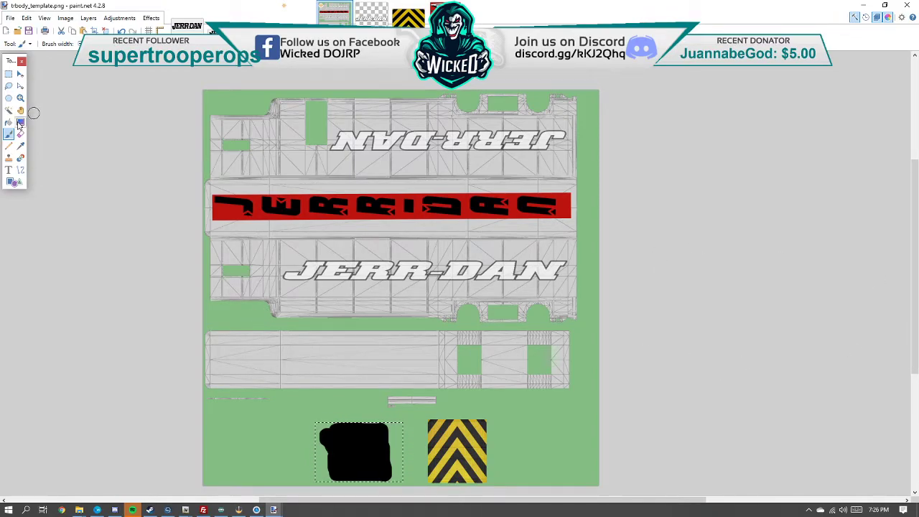
left_click(20, 146)
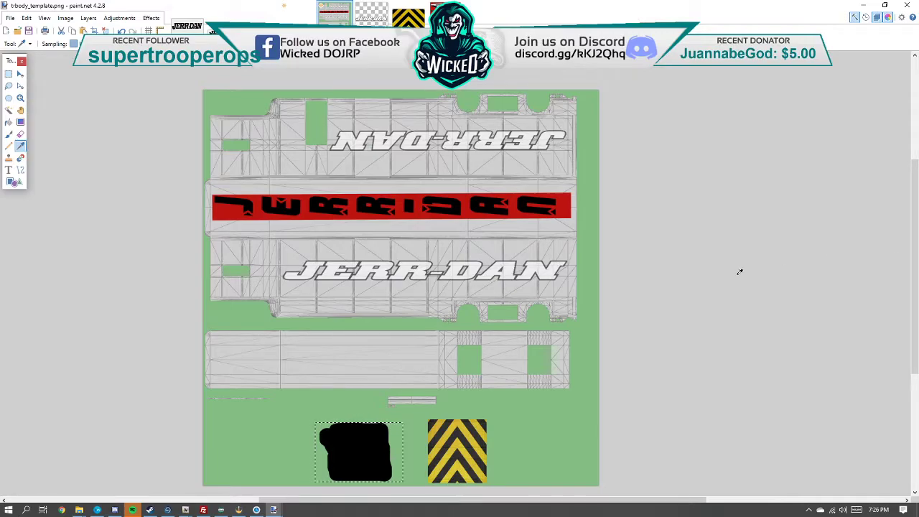
scroll(365, 269, "down", 2)
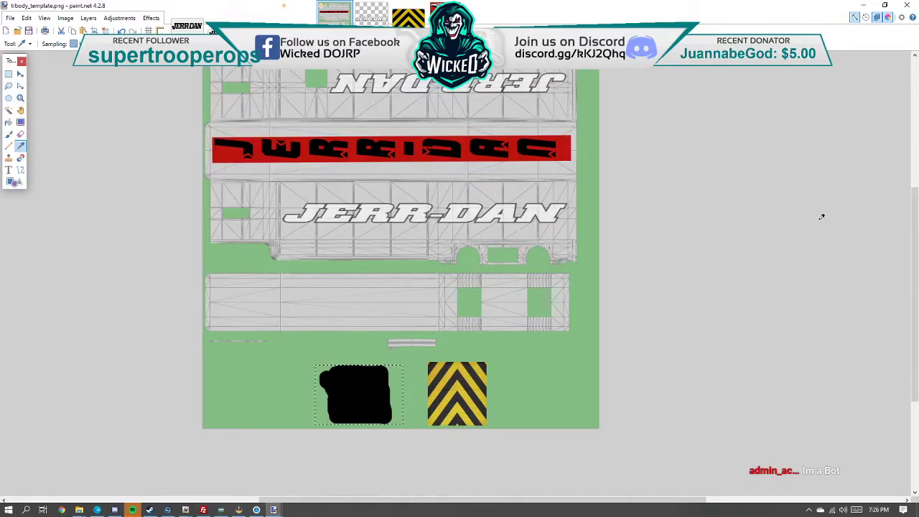
key("ctrl+z")
key("ctrl+z")
key("ctrl+z")
key("ctrl+z")
key("ctrl+z")
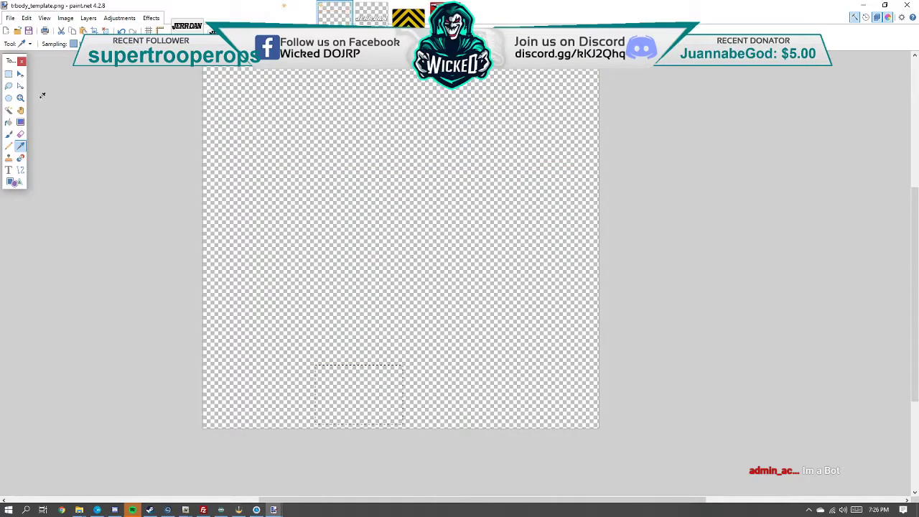
Step: Sample the red of the JERR-DAN lettering strip and fill the selected rectangle on the empty layer with it
left_click(8, 122)
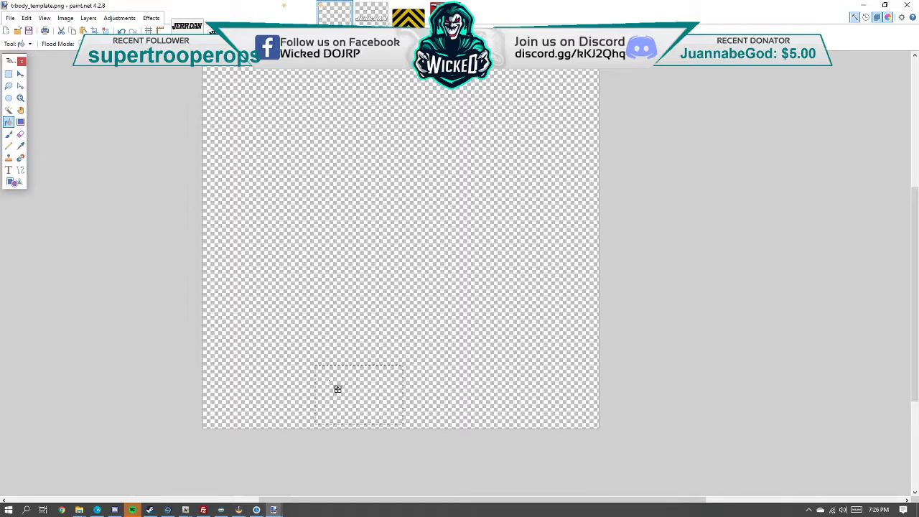
key("ctrl+z")
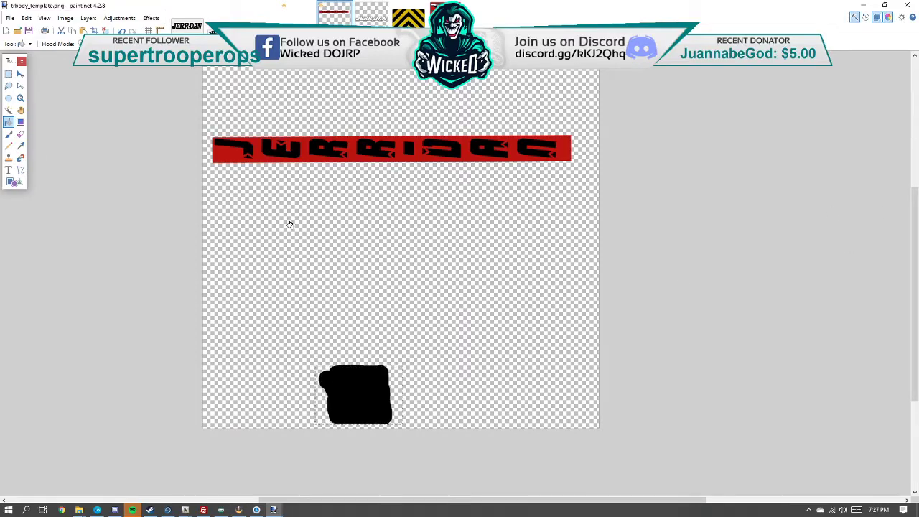
left_click(20, 146)
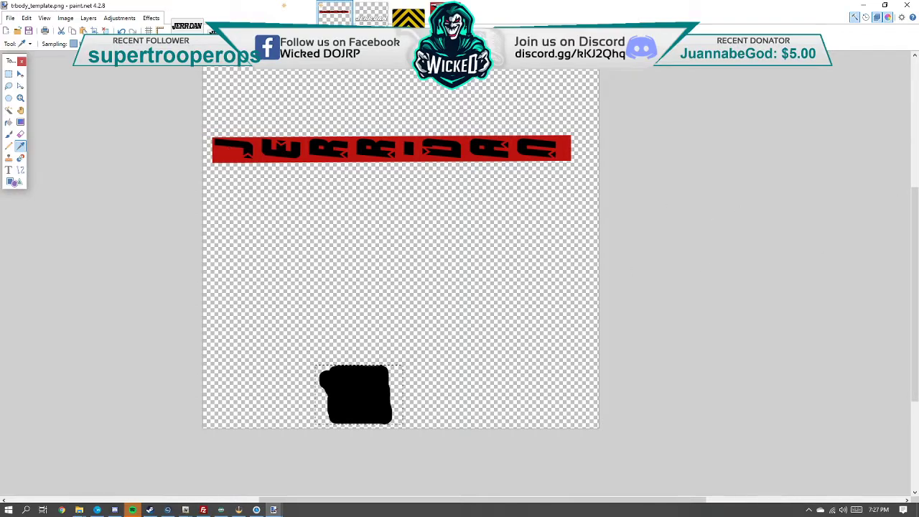
key("ctrl+z")
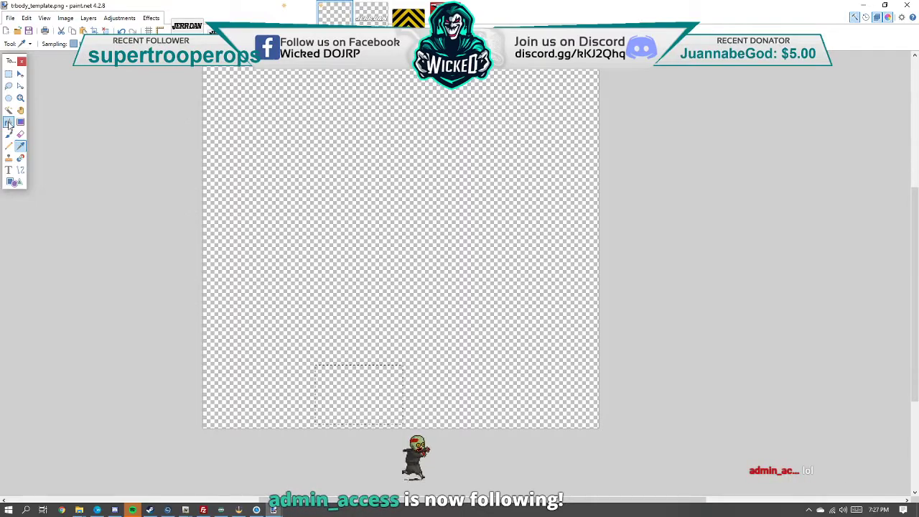
left_click(371, 390)
Step: Stretch the red fill past the canvas edges so it covers the whole image
left_click(20, 74)
left_click_drag(313, 365, 191, 61)
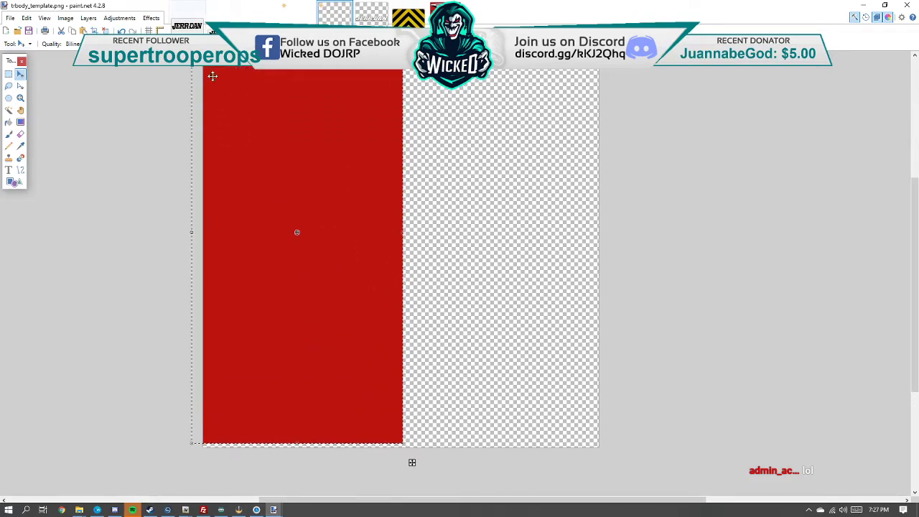
left_click_drag(405, 443, 664, 495)
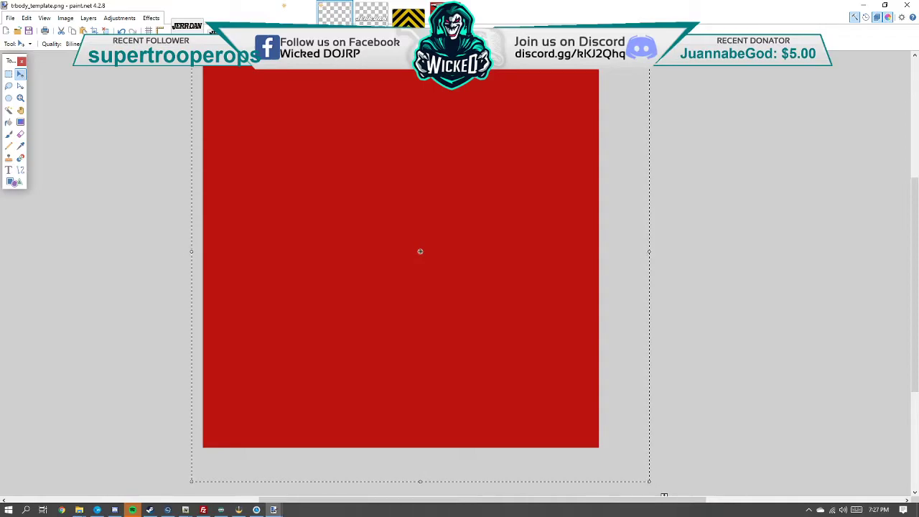
Step: Show the logo, lettering, black panel and hazard stripe artwork again over the red background
key("ctrl+z")
key("ctrl+z")
key("ctrl+z")
key("ctrl+z")
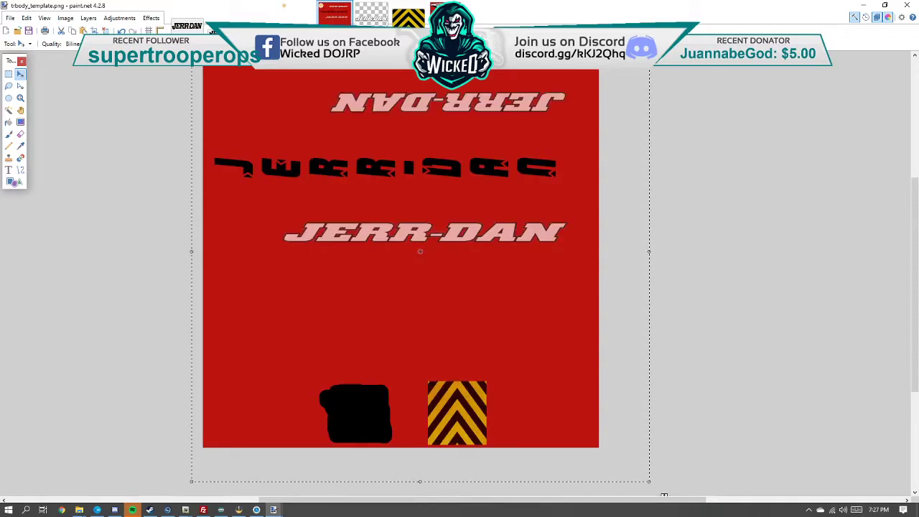
Step: Raise the hazard stripe layer (Layer 3) and the white JERR-DAN logo layer to full opacity
key("F4")
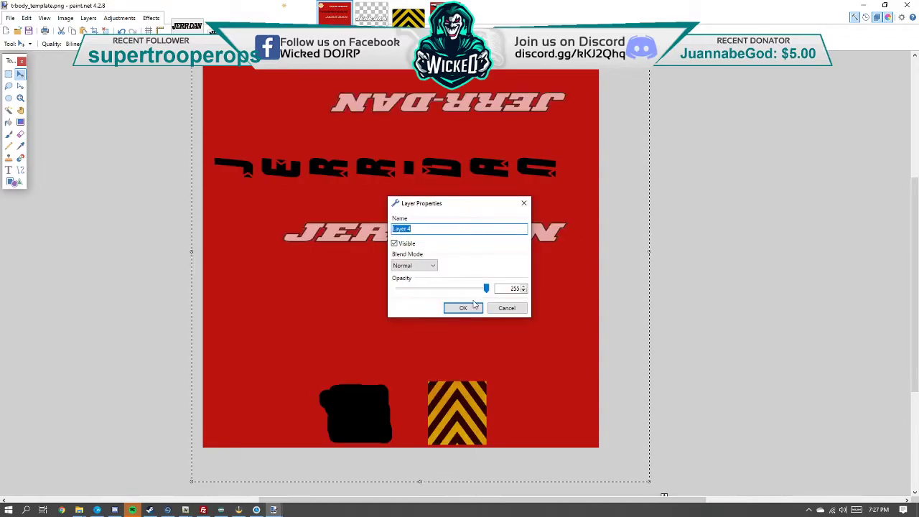
key("Return")
key("F4")
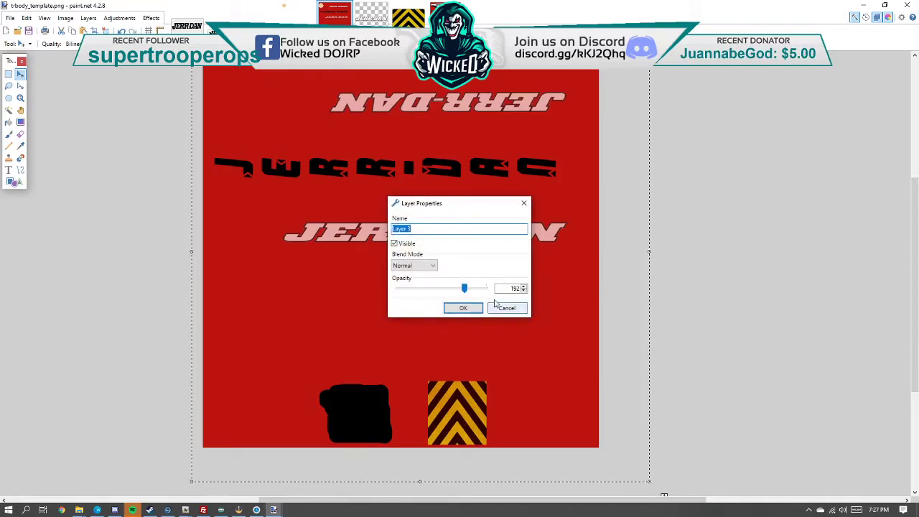
left_click_drag(465, 289, 486, 288)
left_click(463, 308)
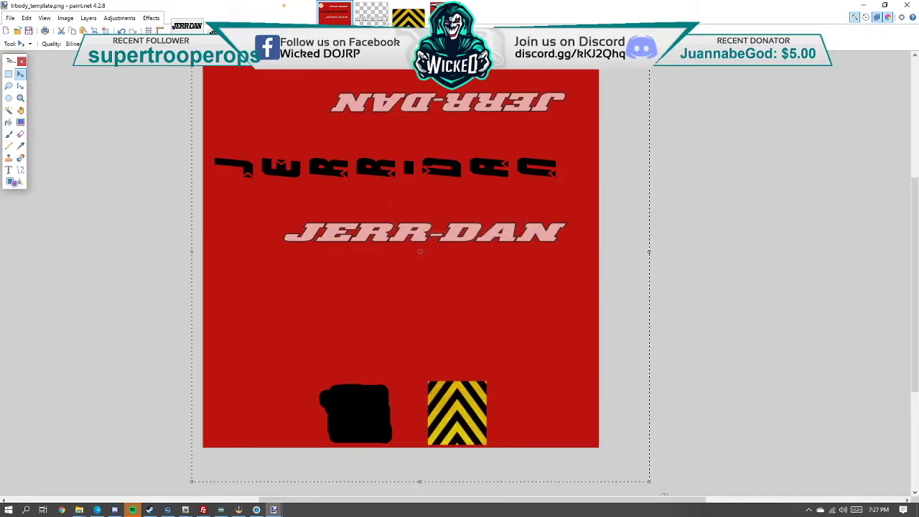
key("F4")
left_click_drag(455, 288, 485, 287)
left_click(476, 308)
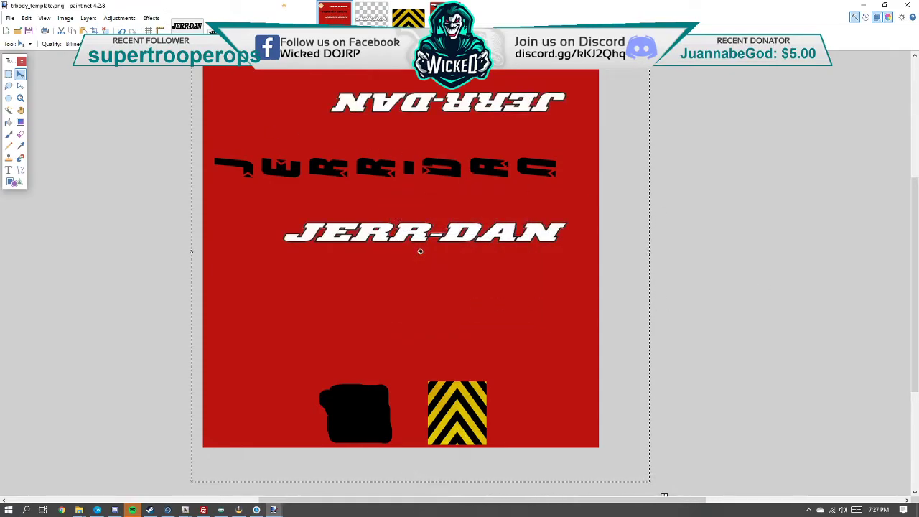
Step: Start saving a copy of the template in PNG format in the CFG folder on the desktop
key("alt+f")
key("Down")
key("Down")
key("Down")
key("Down")
key("Down")
key("Return")
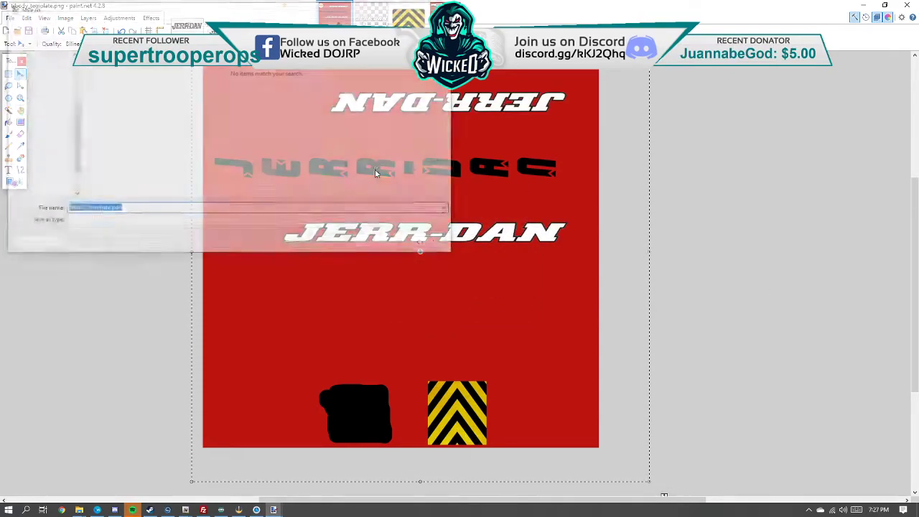
scroll(43, 107, "up", 1)
scroll(43, 107, "up", 1)
left_click(33, 55)
left_click(147, 223)
left_click(118, 239)
left_click(107, 209)
double_click(107, 209)
left_click(120, 210)
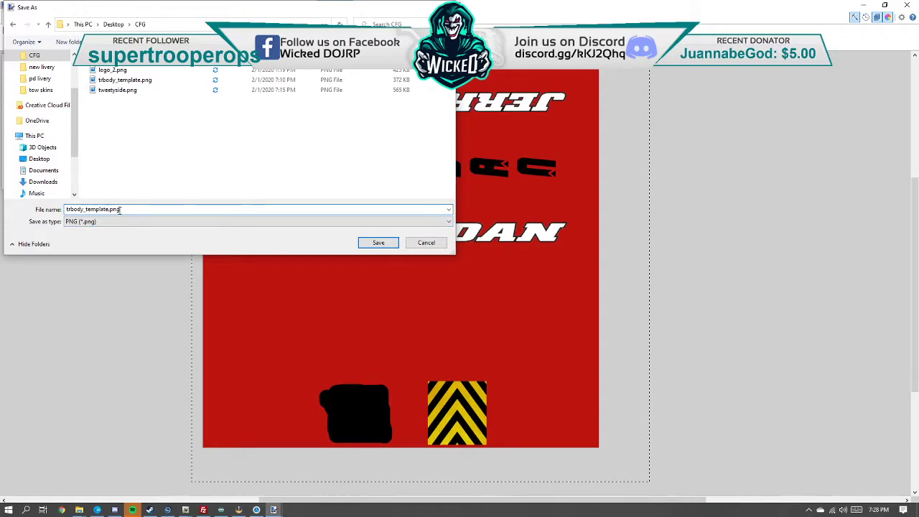
Step: Name the copy trbody_template2.png, save it flattened, and switch to the desktop
key("Left")
key("Left")
key("Left")
key("Left")
type("-2")
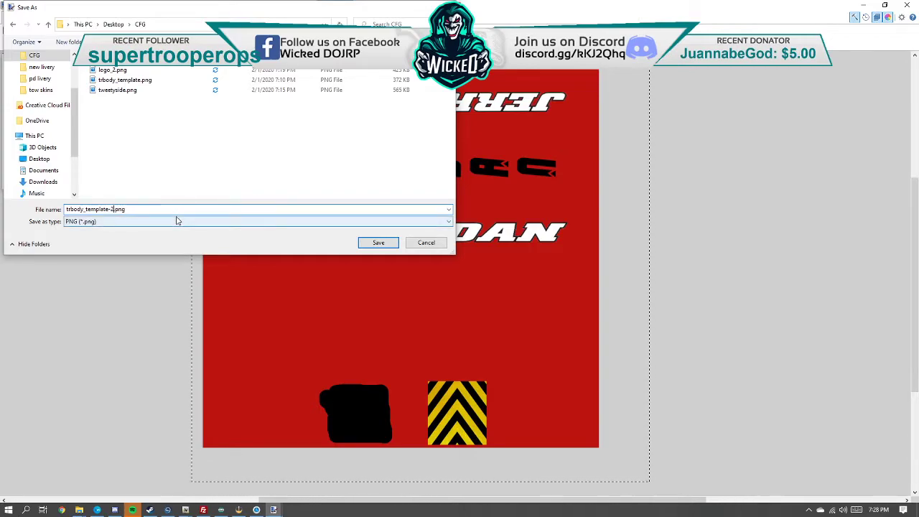
key("BackSpace")
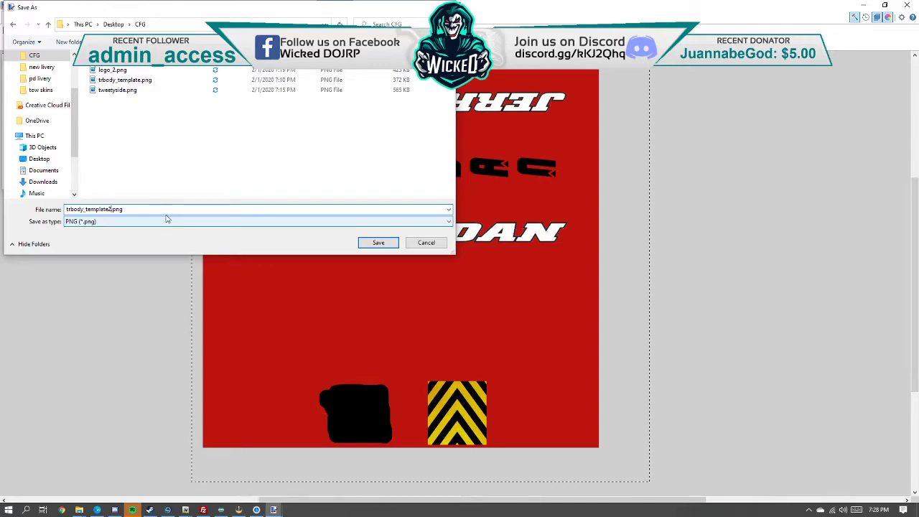
left_click(378, 243)
left_click(311, 270)
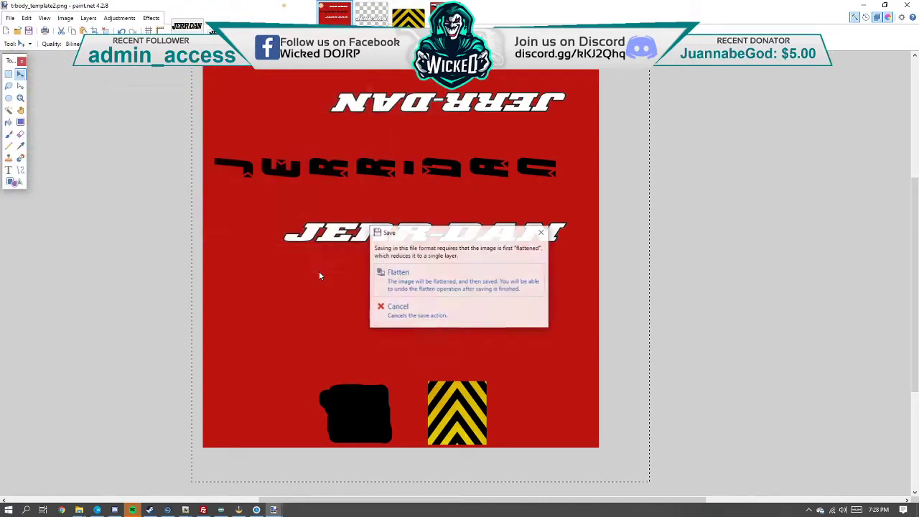
left_click(395, 288)
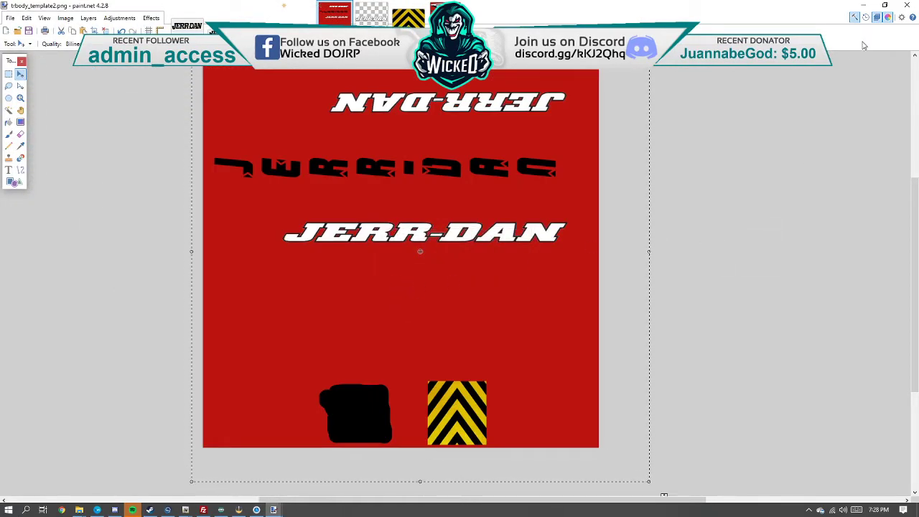
key("super+d")
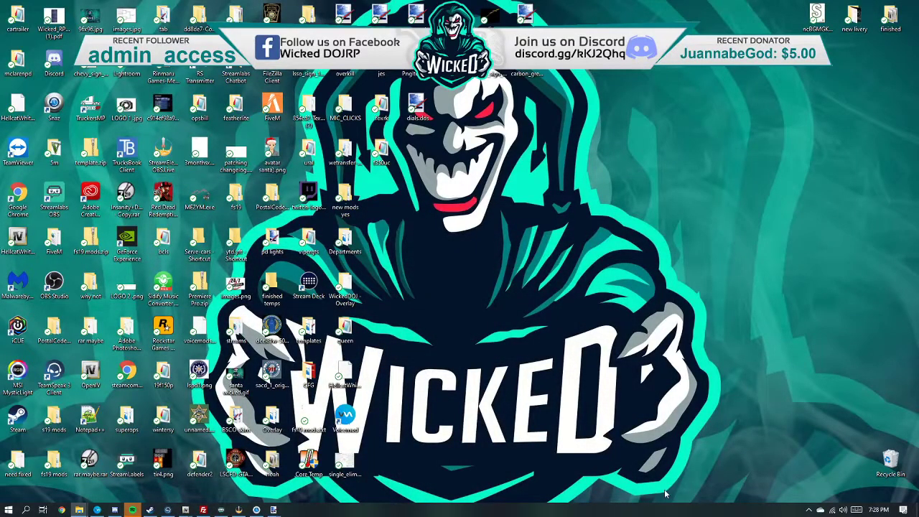
Step: Switch to the OpenIV model viewer, inspect the bcfl_hi truck and awning banners from several angles, and close the viewer
mouse_move(185, 510)
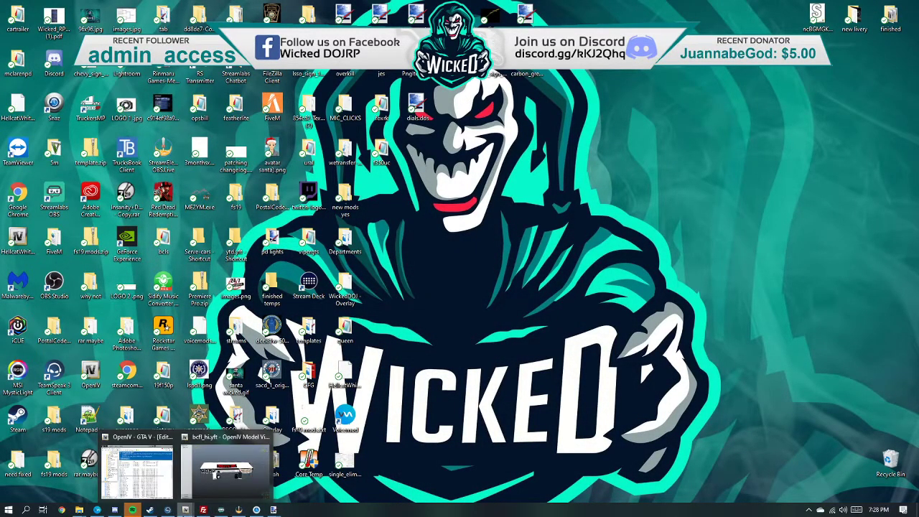
left_click(227, 489)
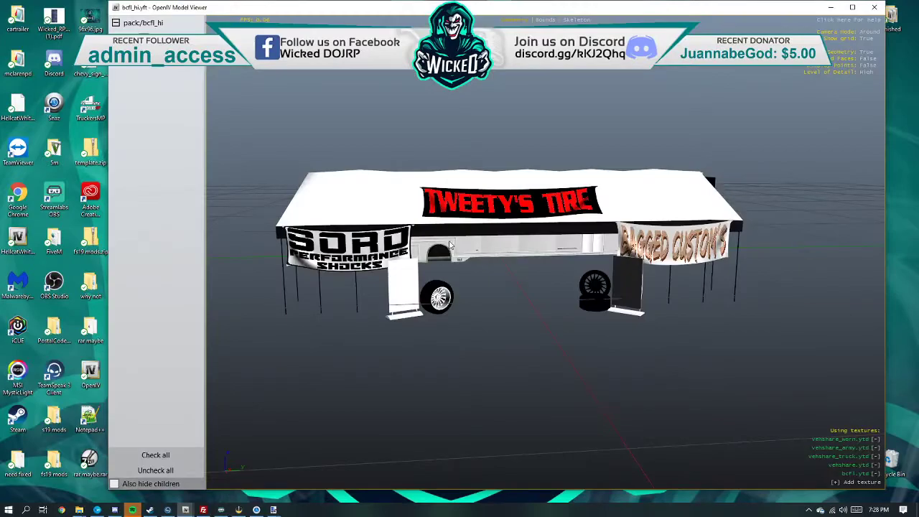
left_click_drag(446, 247, 615, 203)
mouse_move(465, 211)
left_mouse_down()
mouse_move(523, 283)
mouse_move(547, 207)
mouse_move(479, 199)
left_mouse_up()
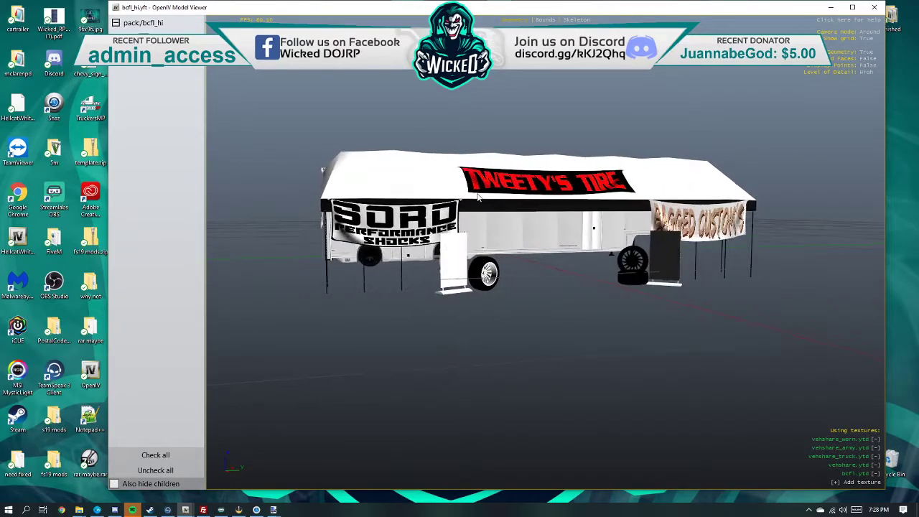
left_click_drag(547, 209, 493, 220)
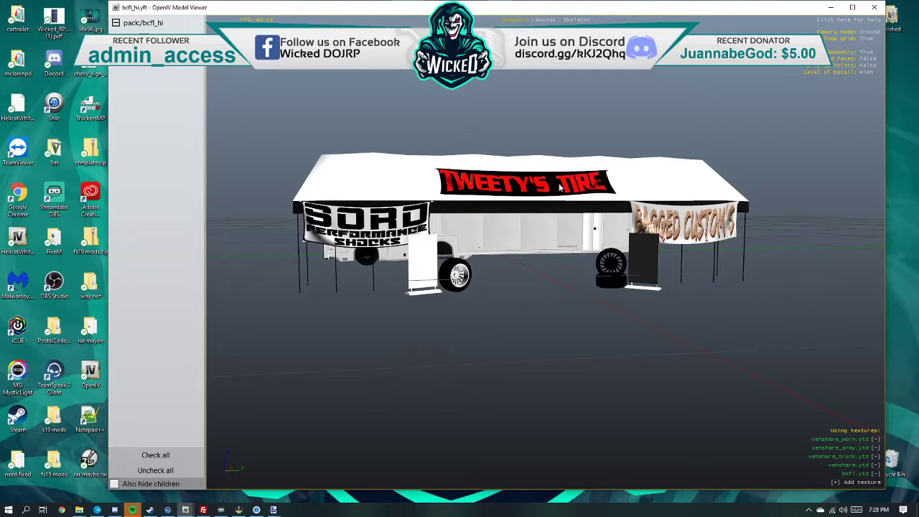
left_click_drag(554, 227, 783, 247)
left_click_drag(610, 289, 546, 284)
left_click_drag(578, 247, 662, 253)
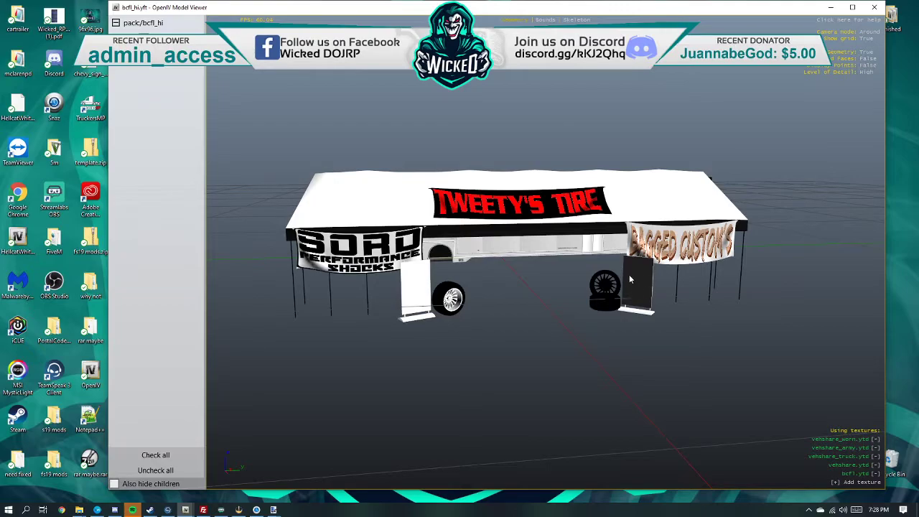
left_click_drag(644, 286, 643, 314)
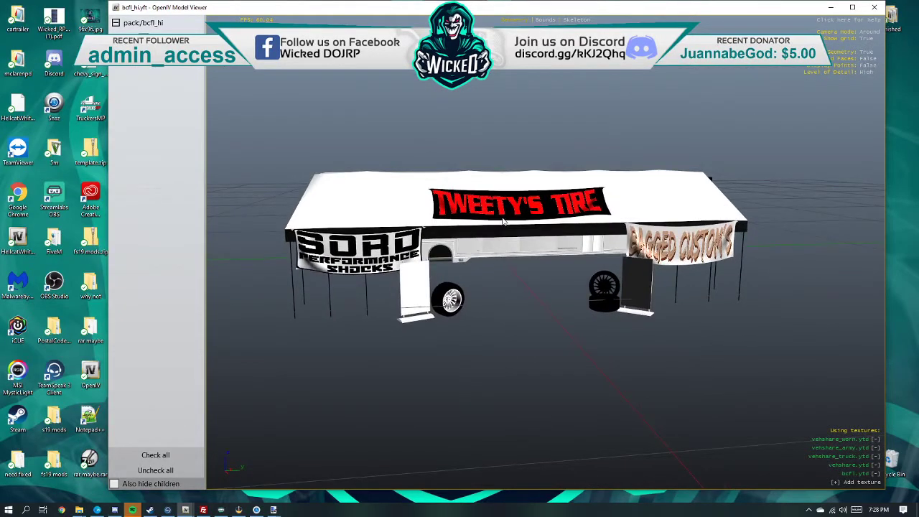
left_click(871, 8)
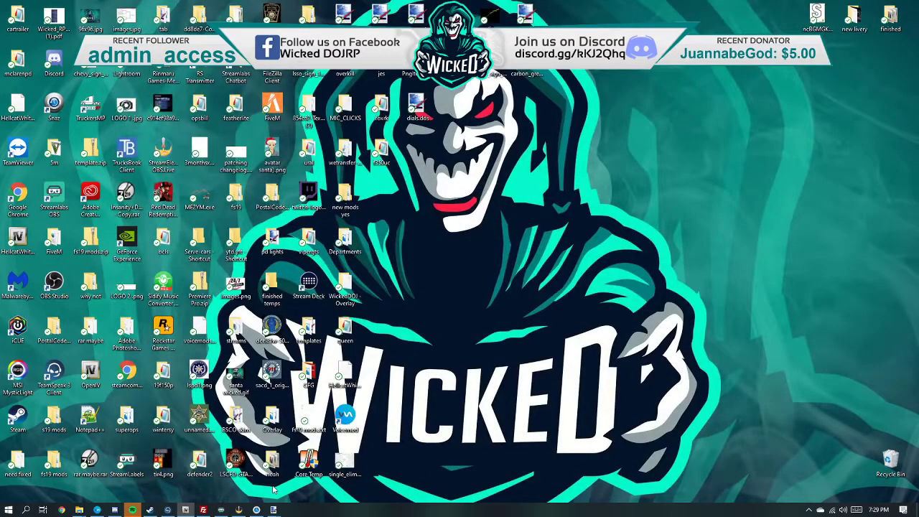
Step: Return to the OpenIV file list and open the bcfl.ytd texture dictionary
left_click(185, 510)
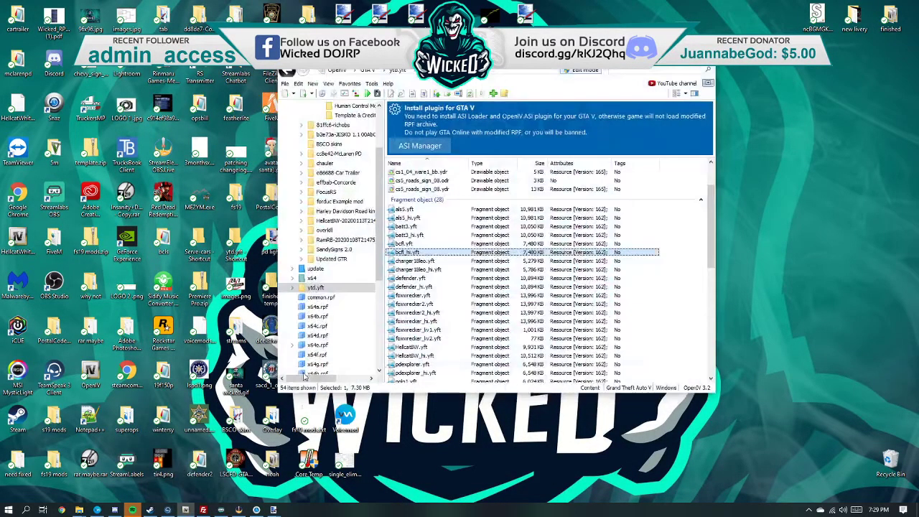
scroll(416, 337, "down", 6)
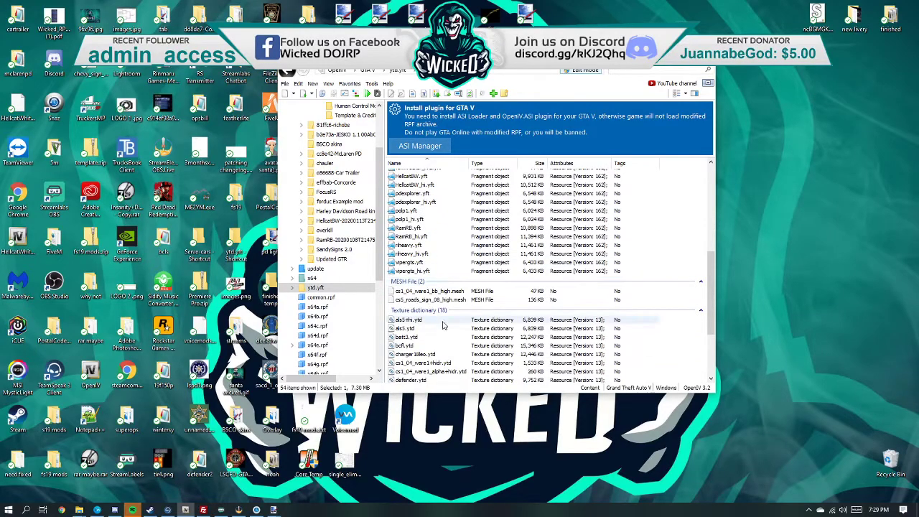
double_click(418, 346)
Step: Replace the logo_2 BAGGED CUSTOM'S texture with logo_2.png from the CFG folder
scroll(478, 256, "down", 3)
scroll(478, 256, "down", 4)
scroll(480, 254, "up", 2)
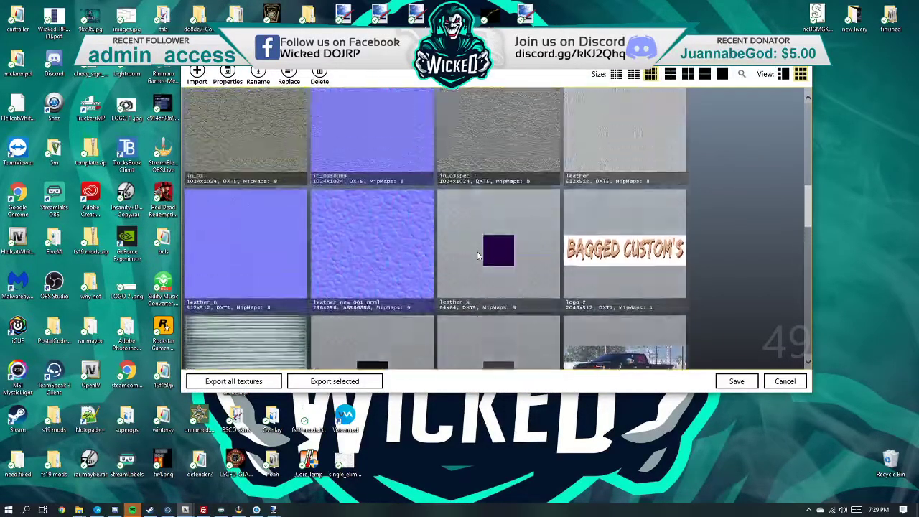
scroll(608, 292, "down", 3)
right_click(612, 165)
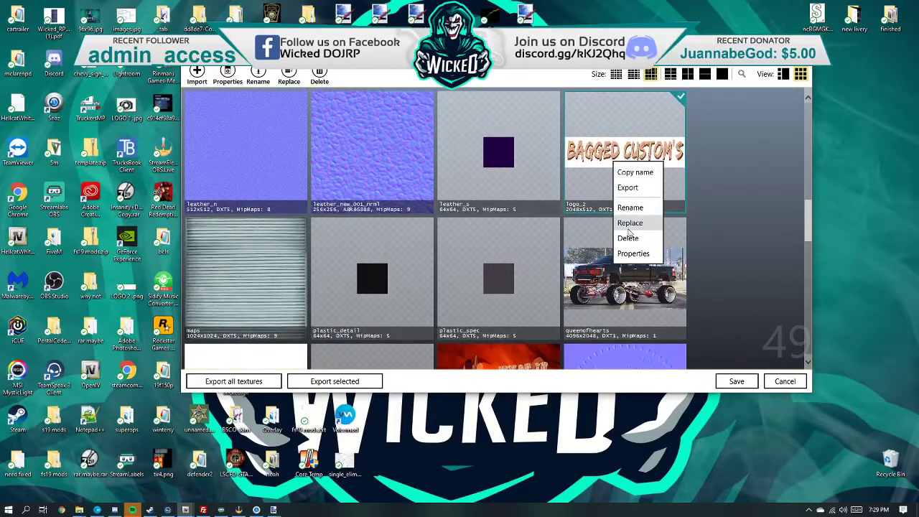
left_click(628, 226)
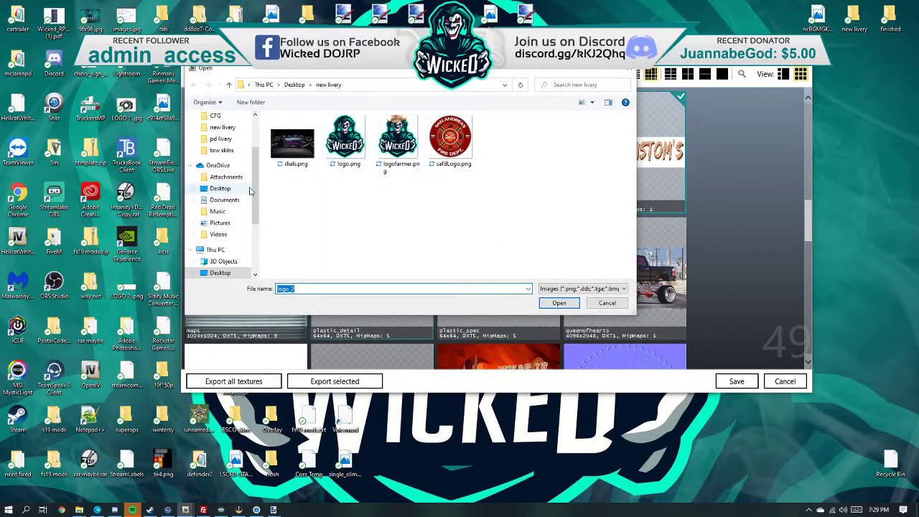
left_click(215, 116)
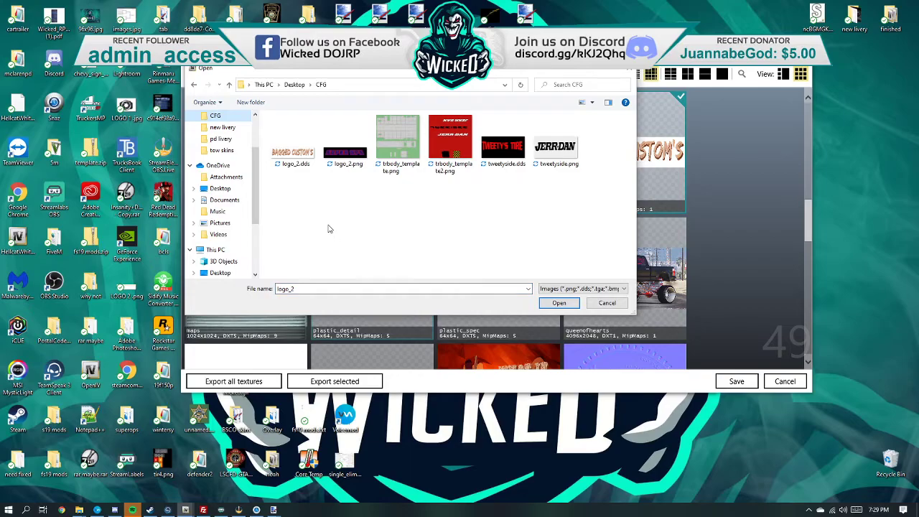
left_click(346, 152)
left_click(559, 302)
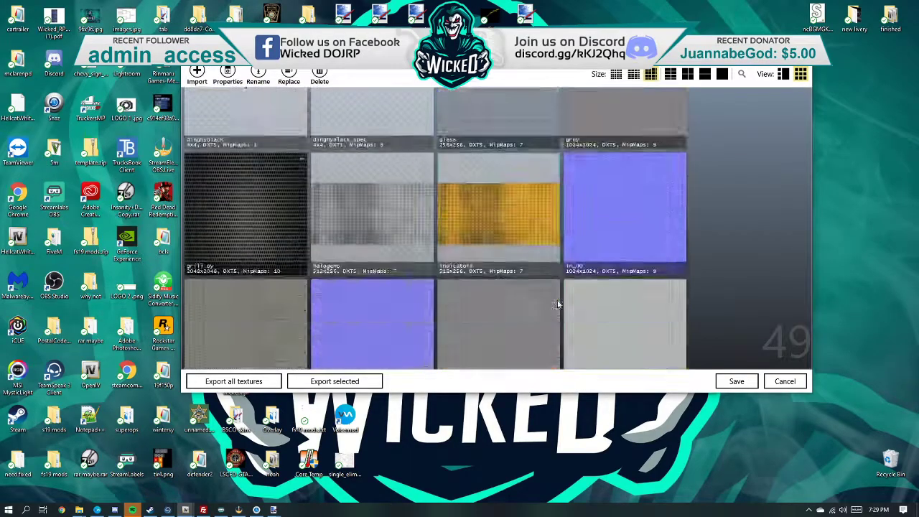
Step: Replace the trbody_sign_2 transporter texture with trbody_template2.png from the CFG folder
scroll(753, 266, "down", 3)
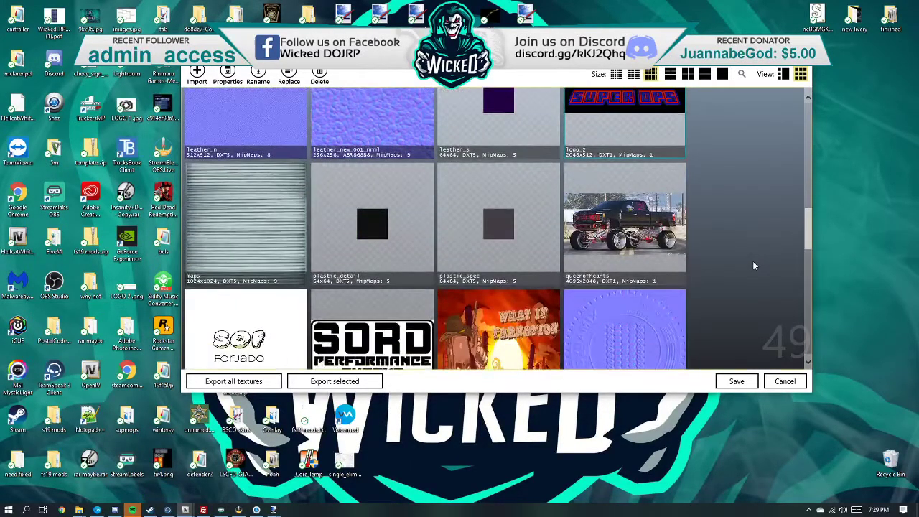
scroll(753, 266, "down", 3)
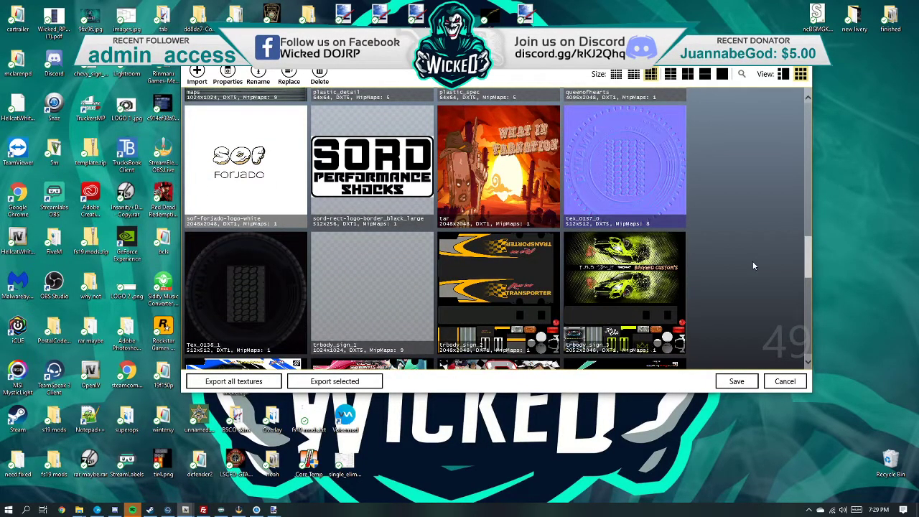
scroll(753, 265, "down", 3)
right_click(489, 143)
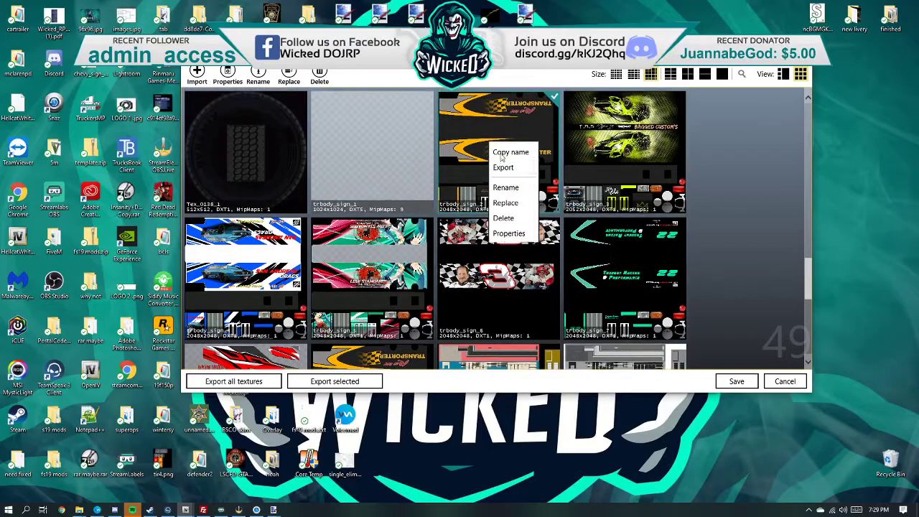
left_click(508, 204)
left_click(450, 144)
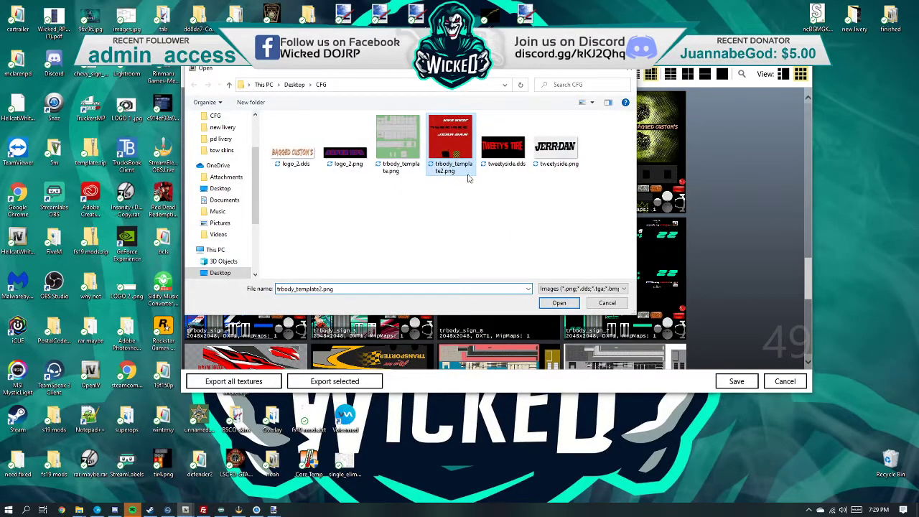
left_click(557, 301)
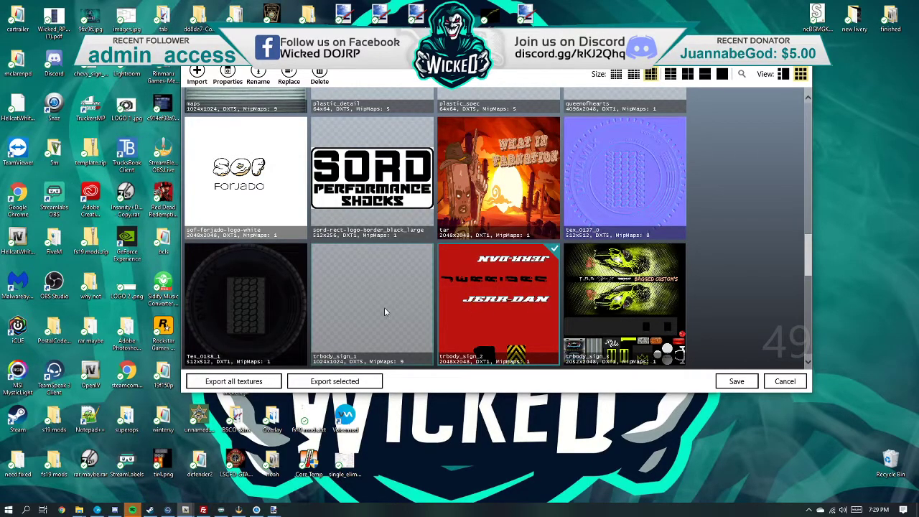
Step: Rename the blank trbody_sign_1 texture as trbody_sign_9
scroll(718, 274, "down", 2)
scroll(710, 268, "up", 1)
scroll(391, 247, "down", 3)
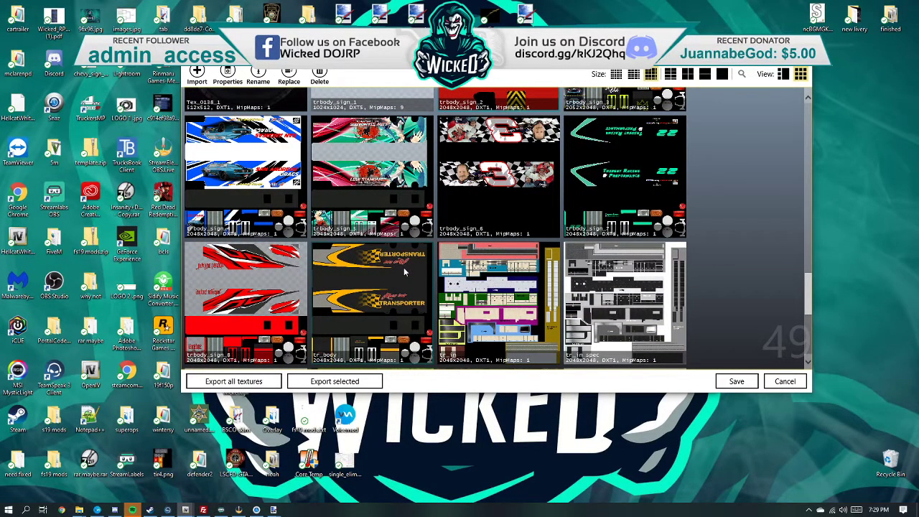
scroll(403, 271, "up", 3)
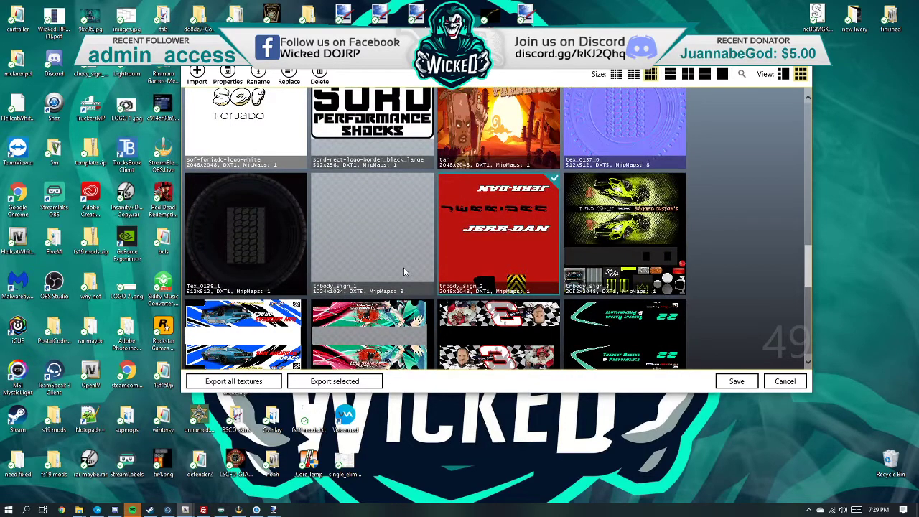
scroll(403, 271, "down", 3)
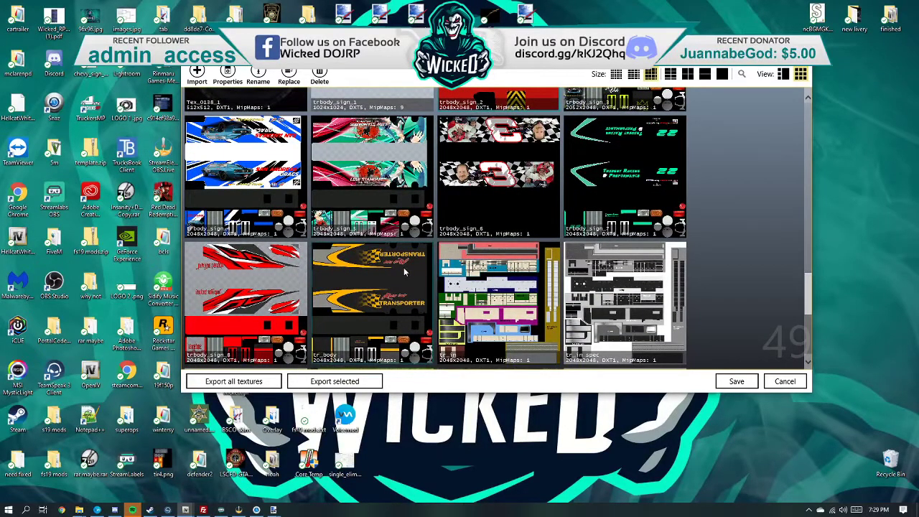
scroll(404, 272, "up", 3)
right_click(403, 270)
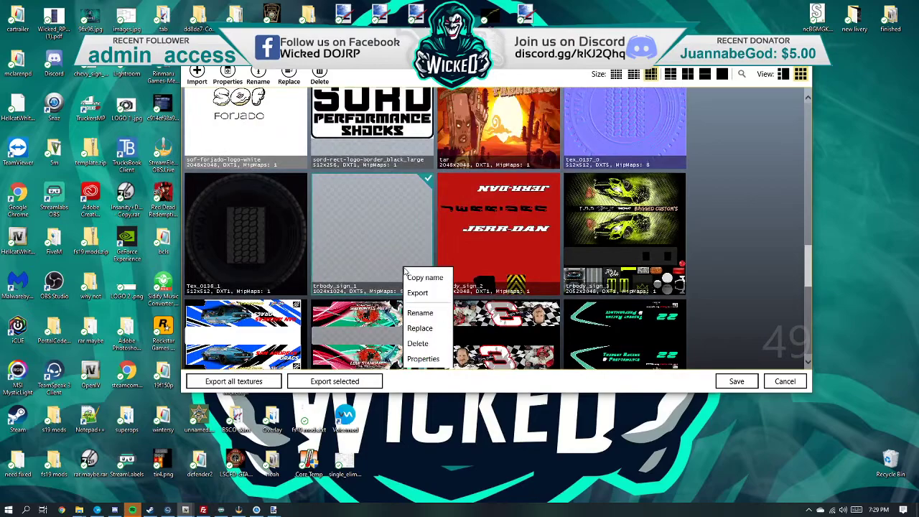
left_click(420, 313)
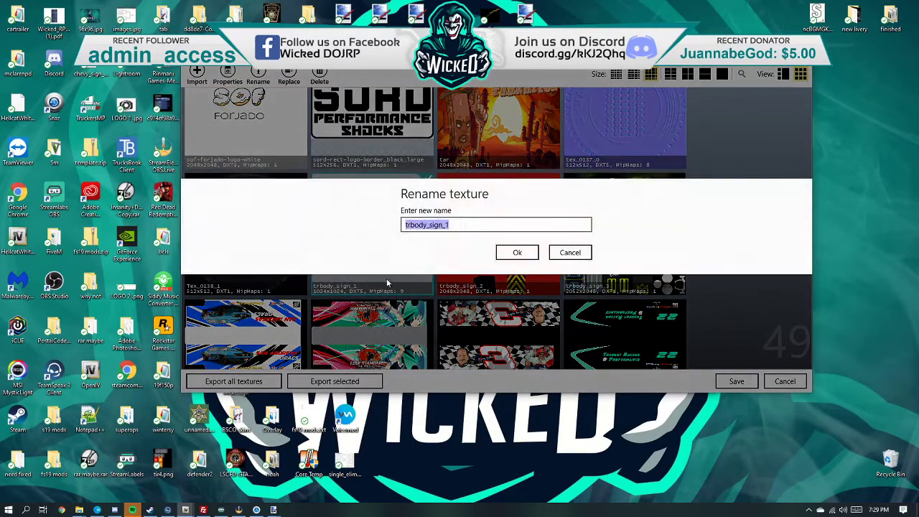
left_click(475, 220)
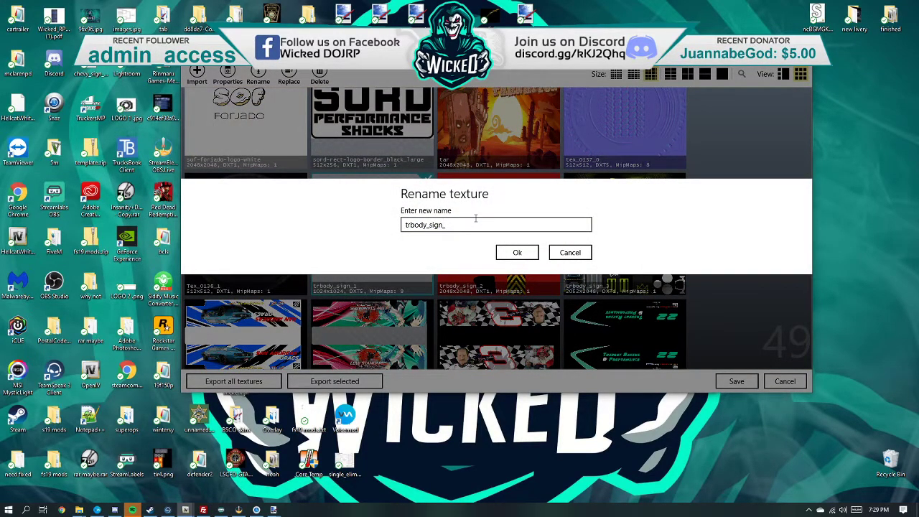
type("9")
left_click(512, 252)
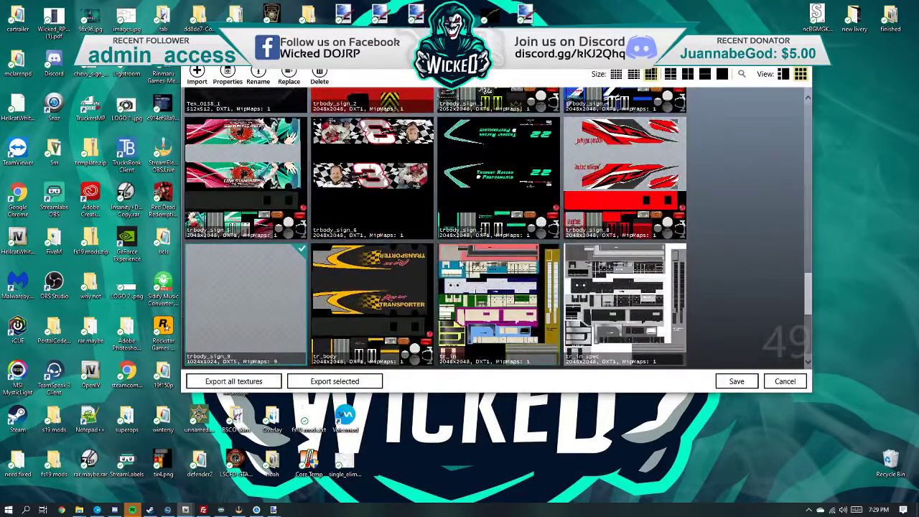
scroll(334, 283, "up", 5)
right_click(320, 300)
left_click(375, 286)
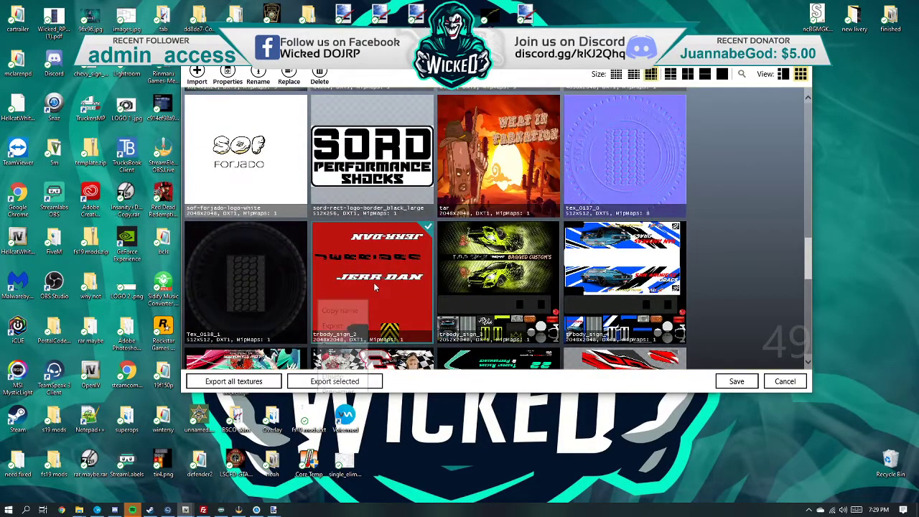
right_click(374, 285)
left_click(392, 345)
left_click(318, 289)
double_click(450, 140)
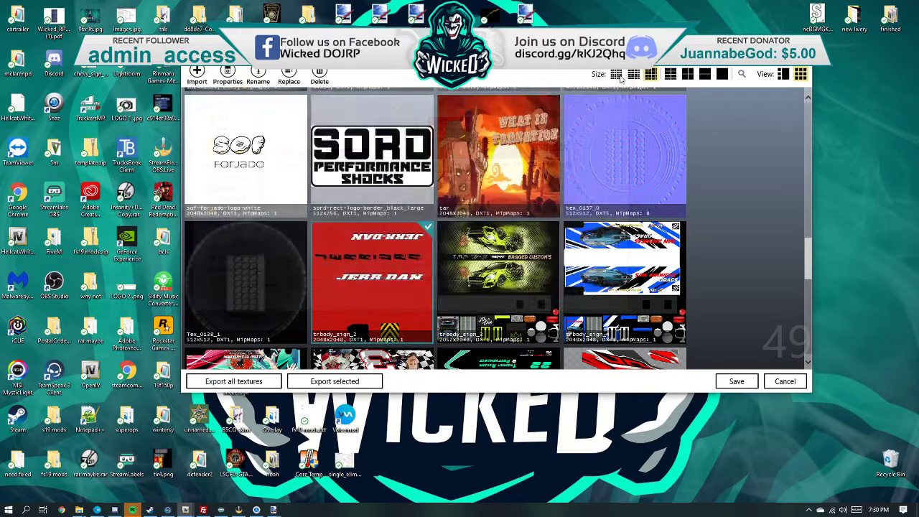
Step: Rename the red JERR-DAN texture trbody_sign_2 as trbody_sign_1
right_click(368, 259)
left_click(381, 312)
key("End")
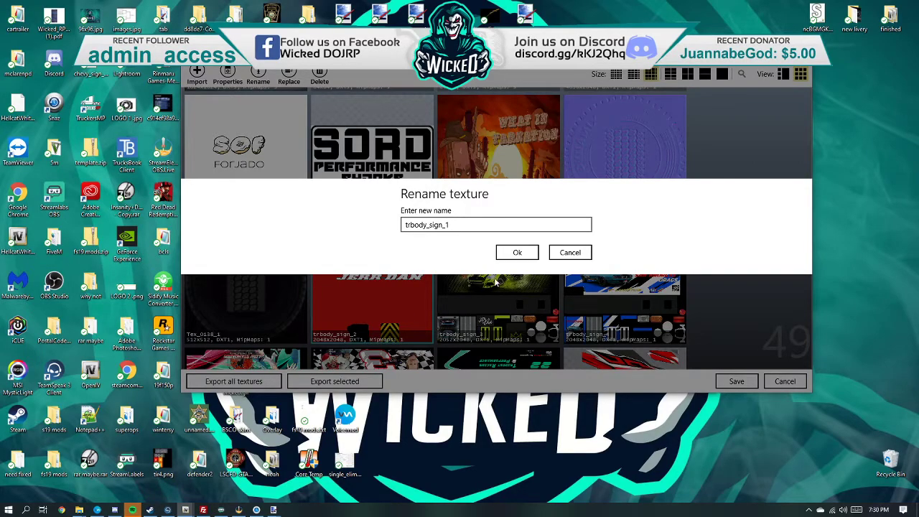
type("1")
left_click(516, 253)
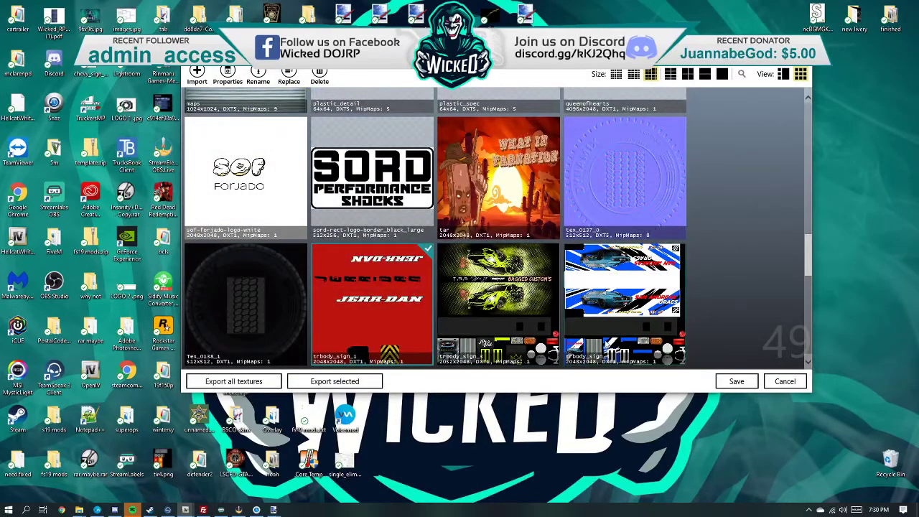
Step: Rename the blank trbody_sign_9 texture as trbody_sign_2
scroll(502, 301, "down", 5)
scroll(472, 287, "up", 3)
right_click(290, 267)
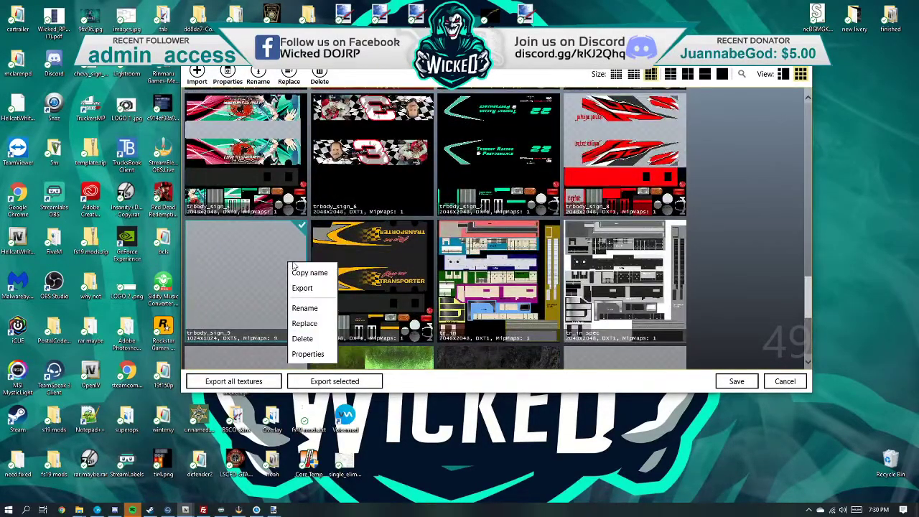
left_click(304, 308)
left_click(473, 227)
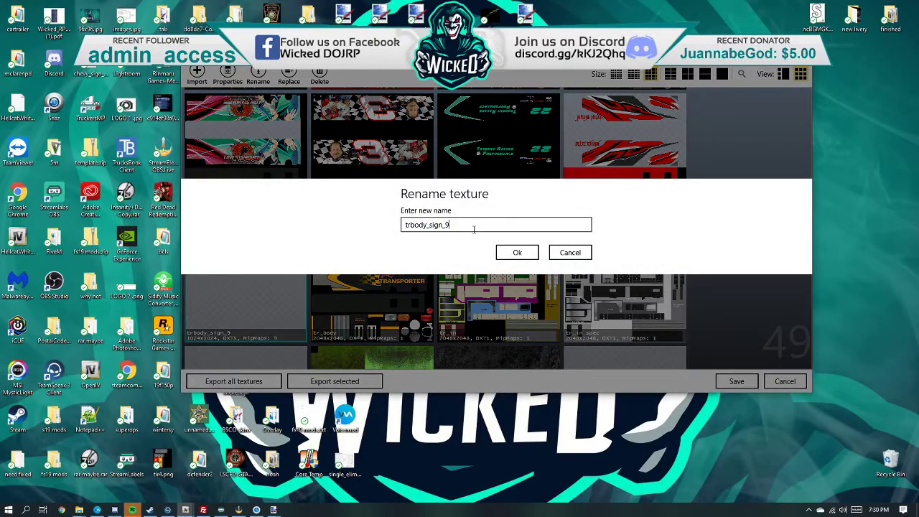
type("2")
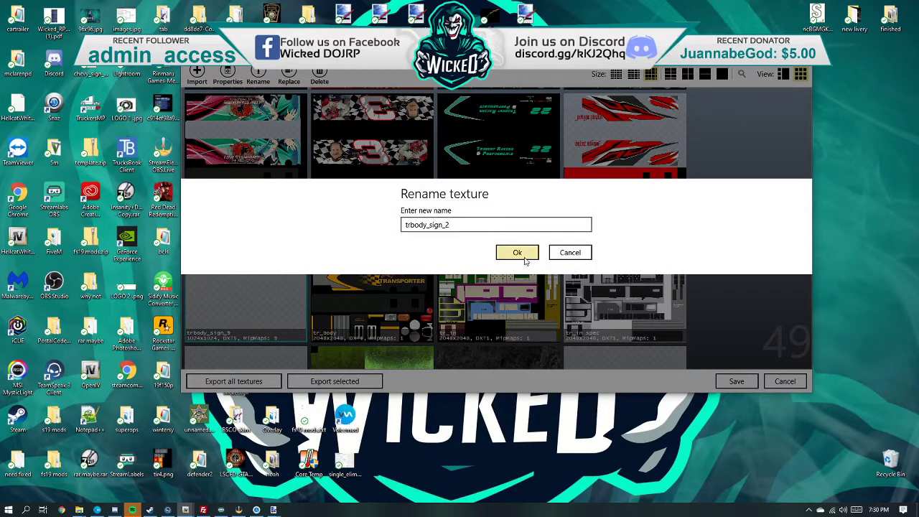
left_click(519, 253)
Step: Replace the tweetyside texture with the black-on-white JERR-DAN logo image and save the texture dictionary
scroll(495, 230, "down", 3)
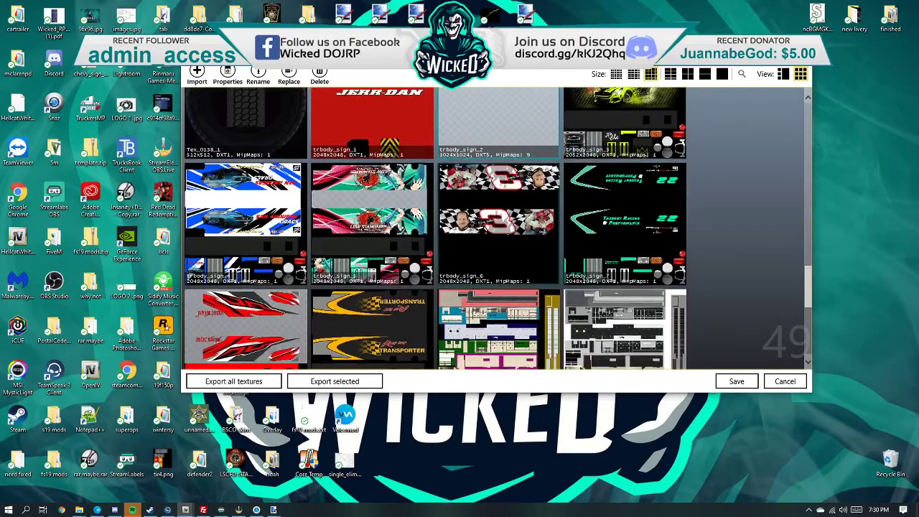
scroll(518, 267, "down", 4)
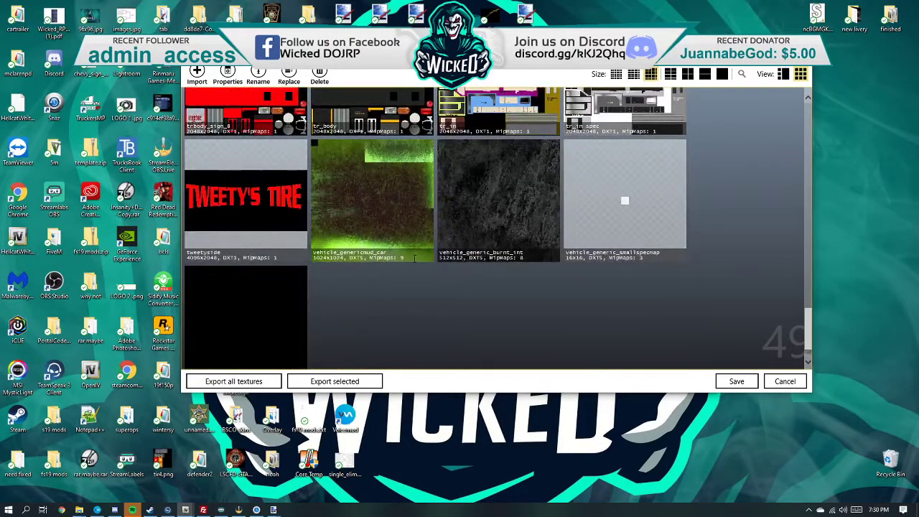
right_click(253, 239)
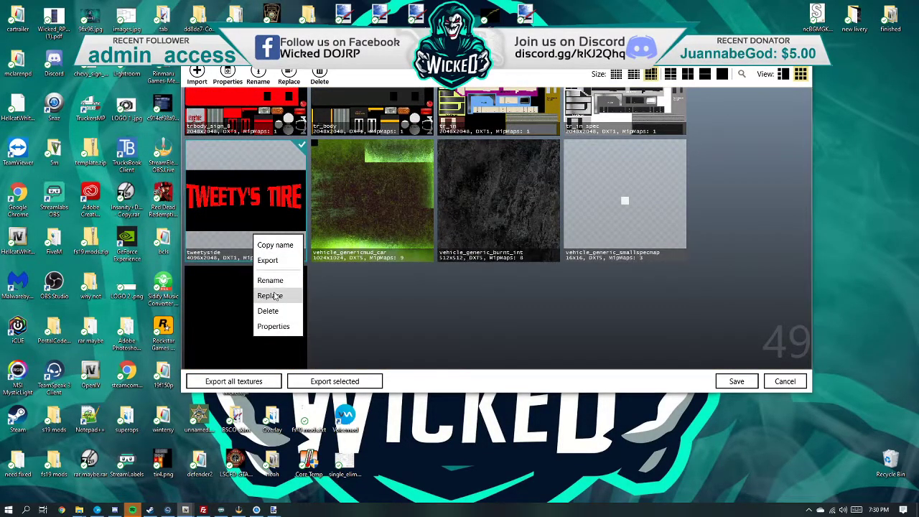
left_click(270, 295)
left_click(555, 142)
left_click(574, 303)
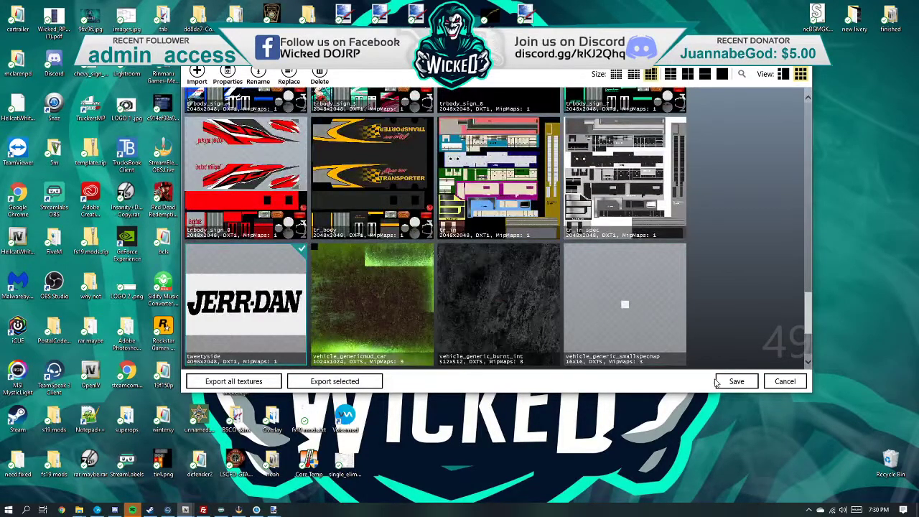
left_click(719, 381)
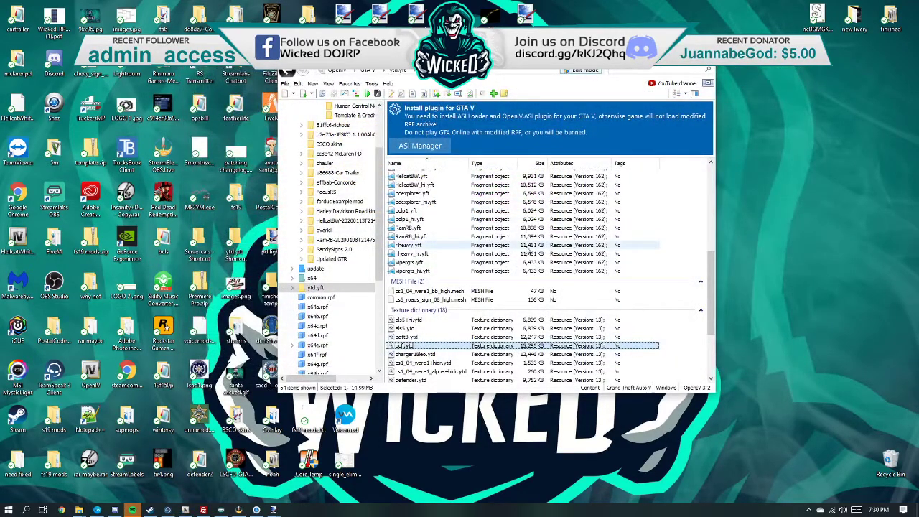
Step: Open bcfl_hi.yft in the model viewer and examine the new livery on the trailer's sides, front, roof and awning
scroll(473, 258, "up", 1)
scroll(474, 260, "up", 4)
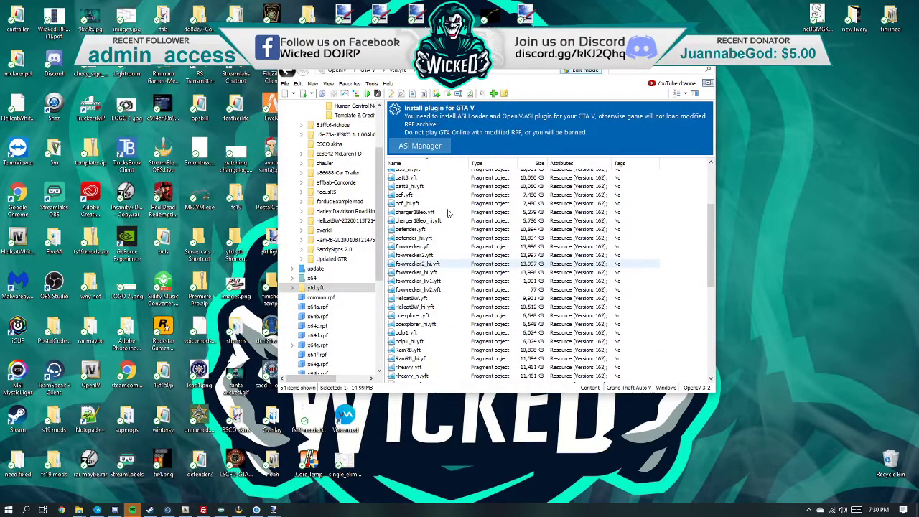
double_click(423, 204)
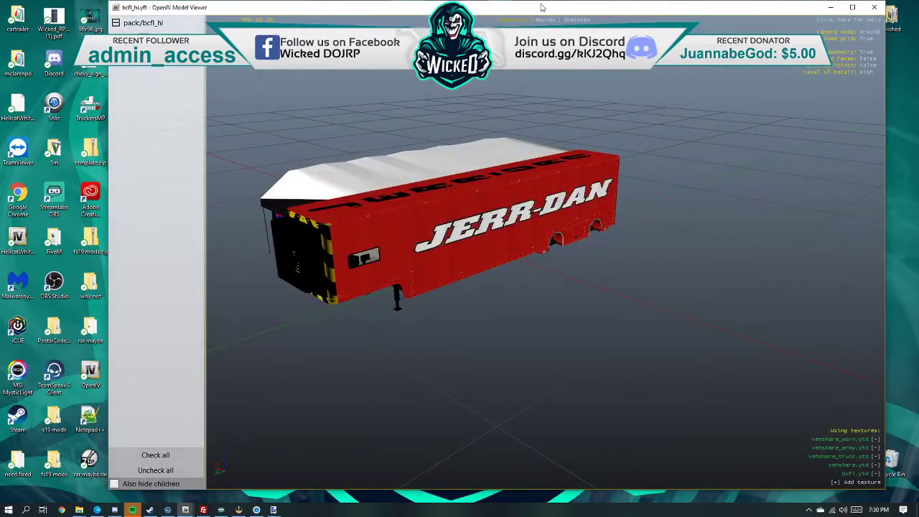
double_click(537, 10)
left_click_drag(376, 222, 589, 214)
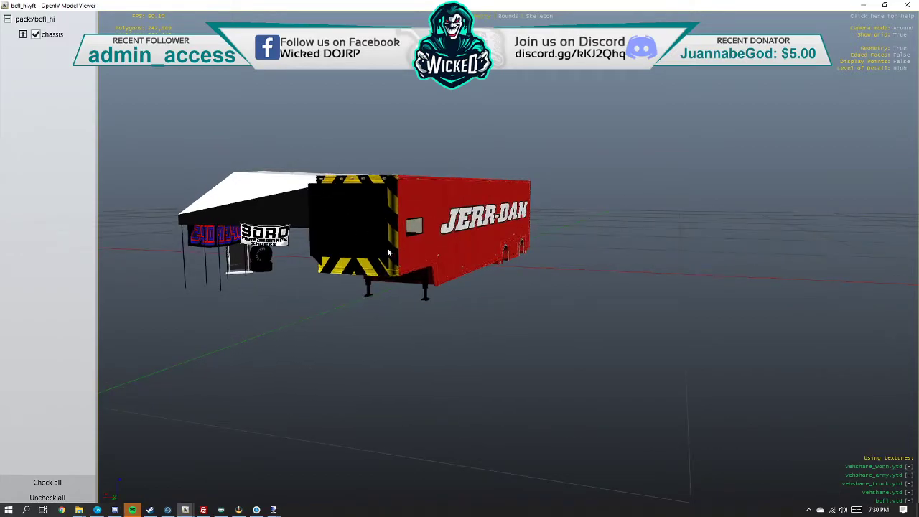
mouse_move(395, 194)
left_mouse_down()
mouse_move(574, 204)
mouse_move(397, 209)
left_mouse_up()
left_click_drag(586, 245, 537, 201)
left_click_drag(451, 220, 429, 272)
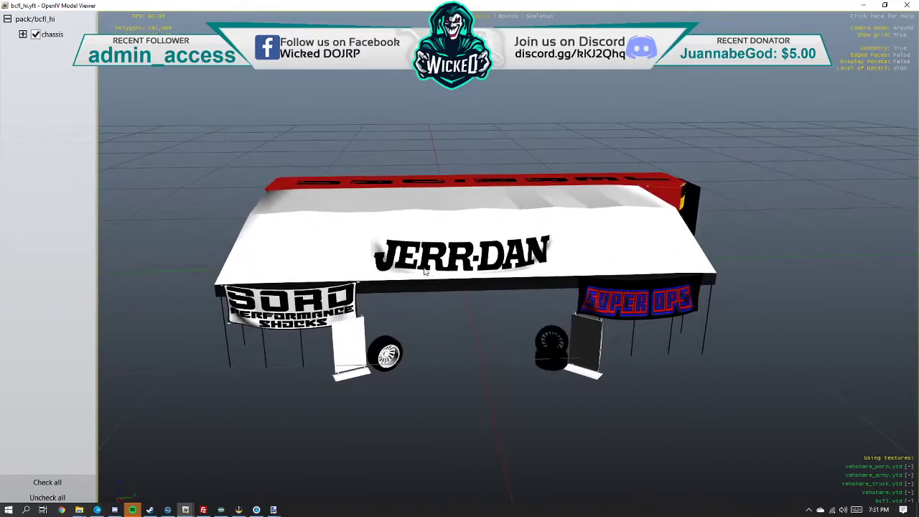
left_click_drag(522, 257, 417, 242)
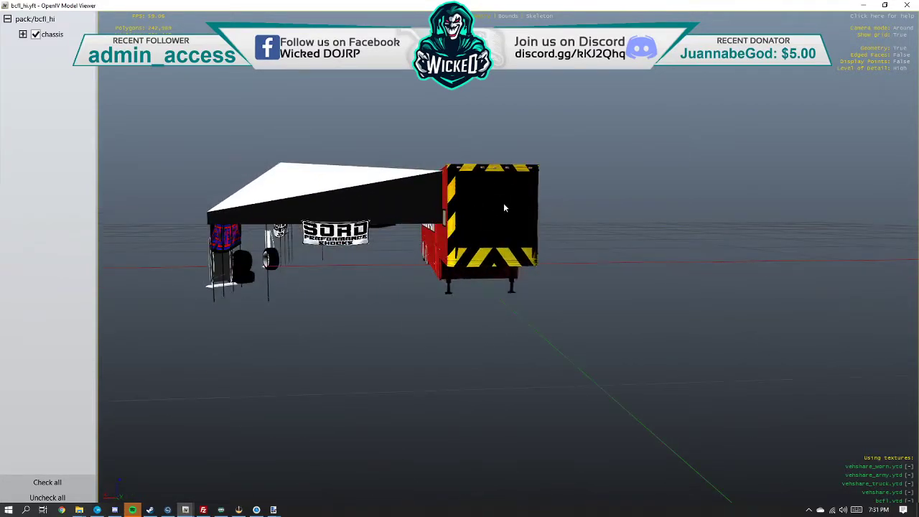
left_click_drag(494, 206, 705, 209)
left_click_drag(648, 255, 224, 253)
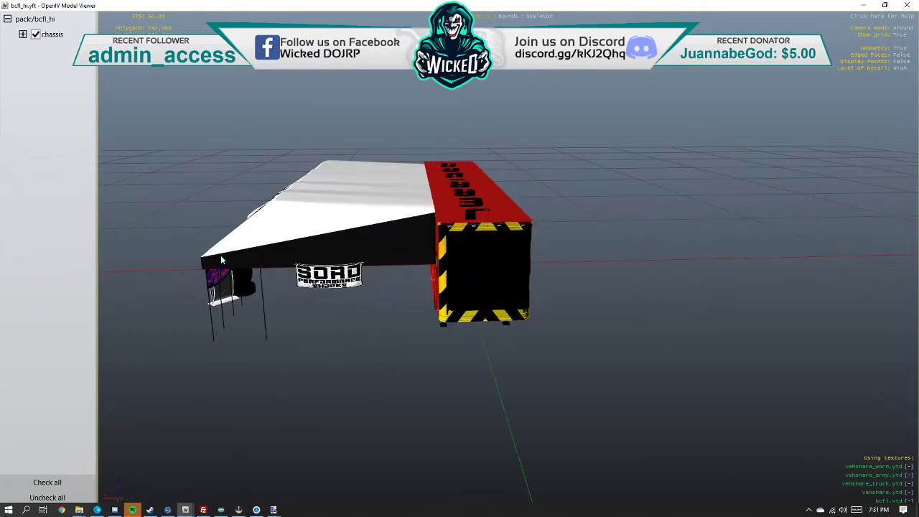
left_click(863, 5)
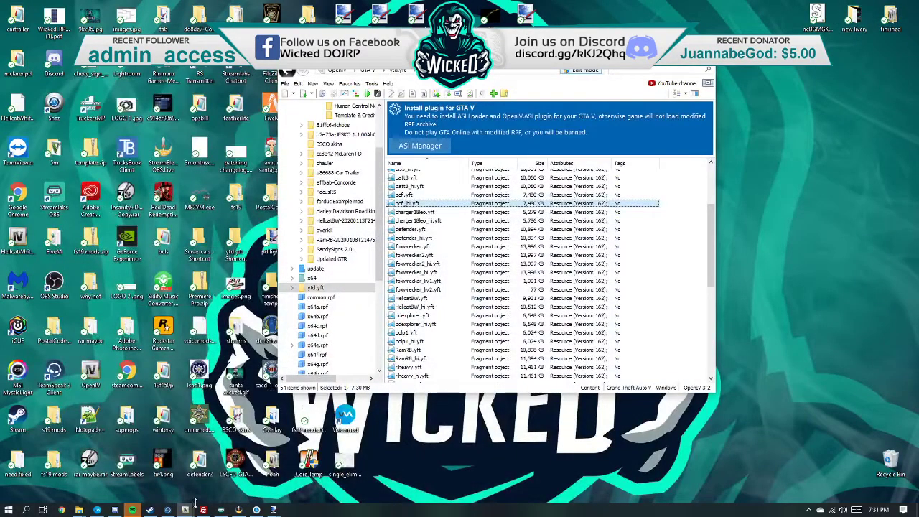
Step: Bring up trbody_template2.png in paint.net and examine the trailer model's rear panel in the model viewer over it
left_click(271, 511)
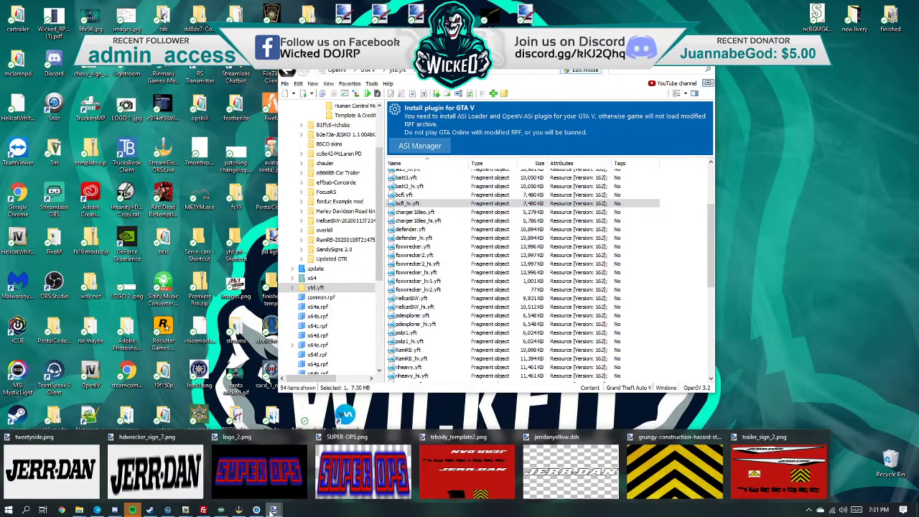
left_click(447, 481)
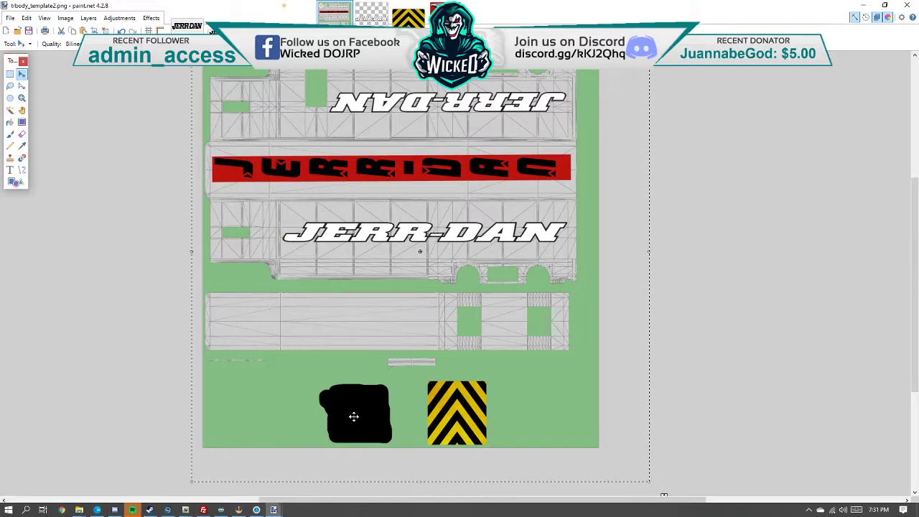
mouse_move(188, 507)
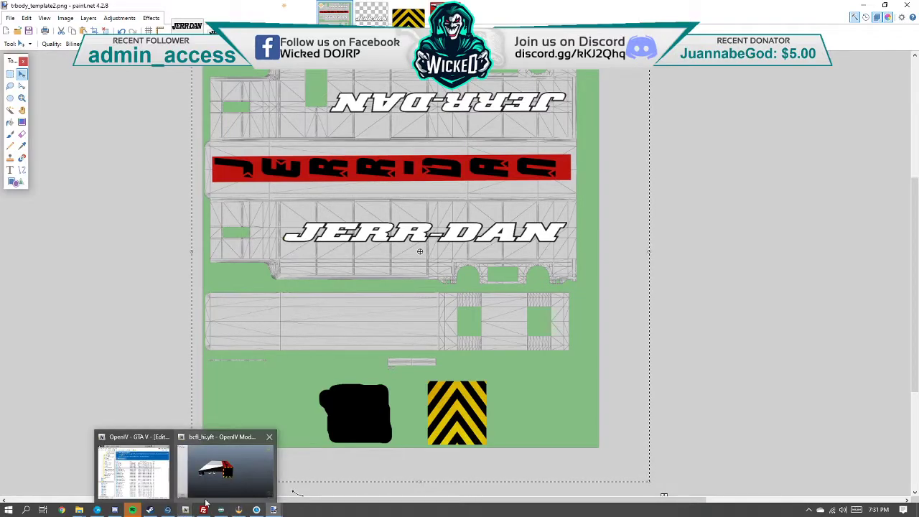
left_click(237, 482)
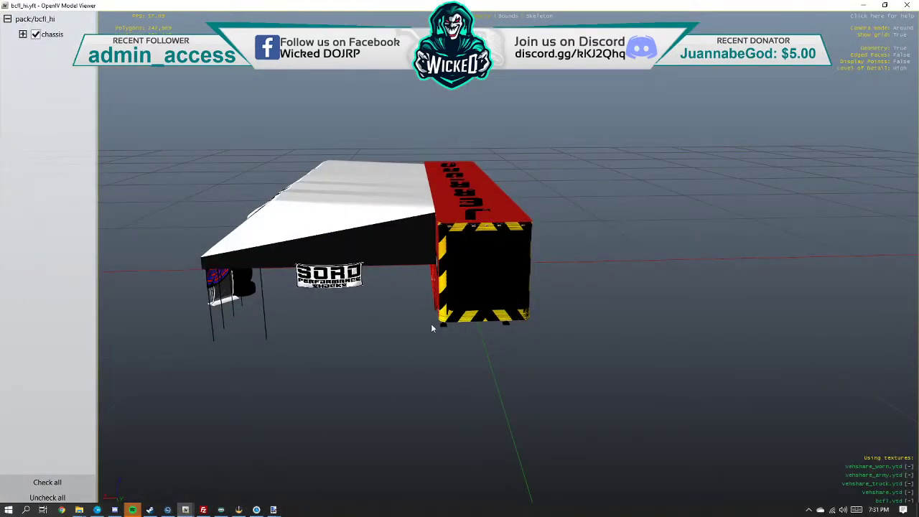
mouse_move(489, 10)
left_mouse_down()
mouse_move(550, 99)
mouse_move(496, 340)
mouse_move(469, 67)
mouse_move(517, 420)
mouse_move(508, 471)
mouse_move(442, 74)
left_mouse_up()
left_click_drag(499, 147, 450, 244)
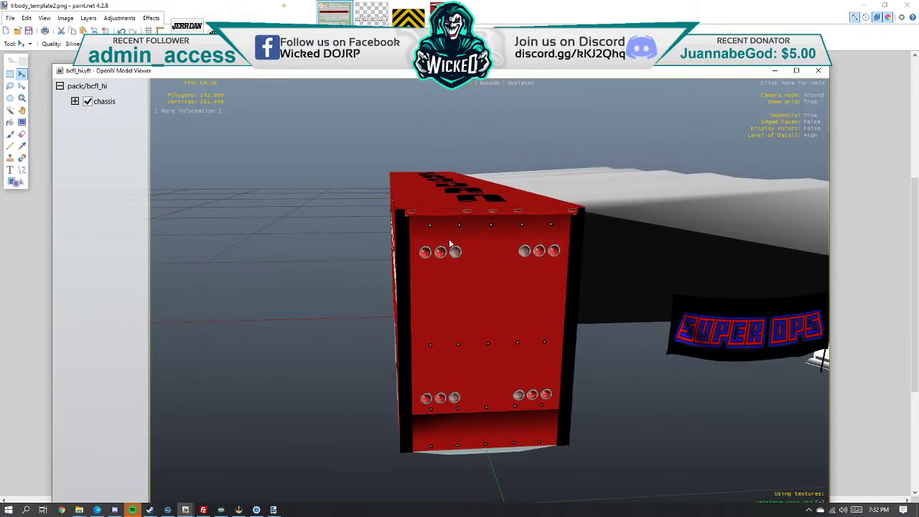
scroll(450, 244, "up", 5)
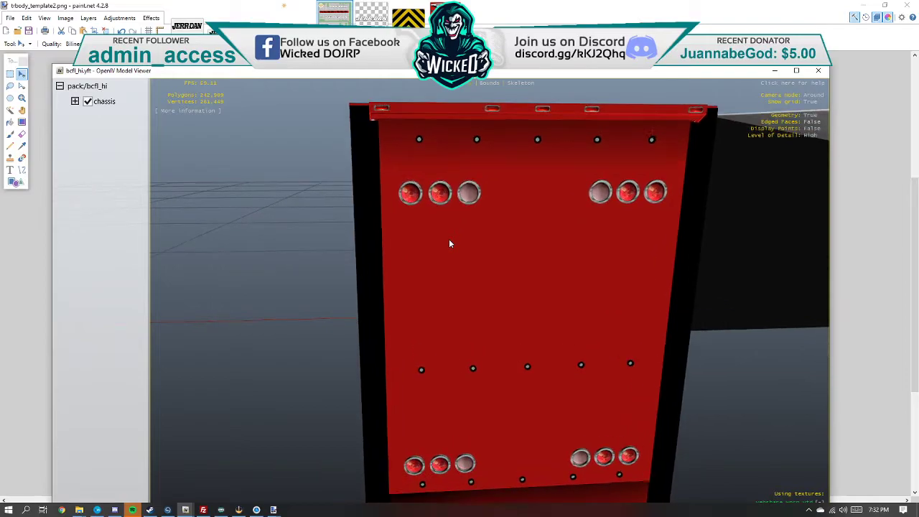
scroll(450, 244, "up", 6)
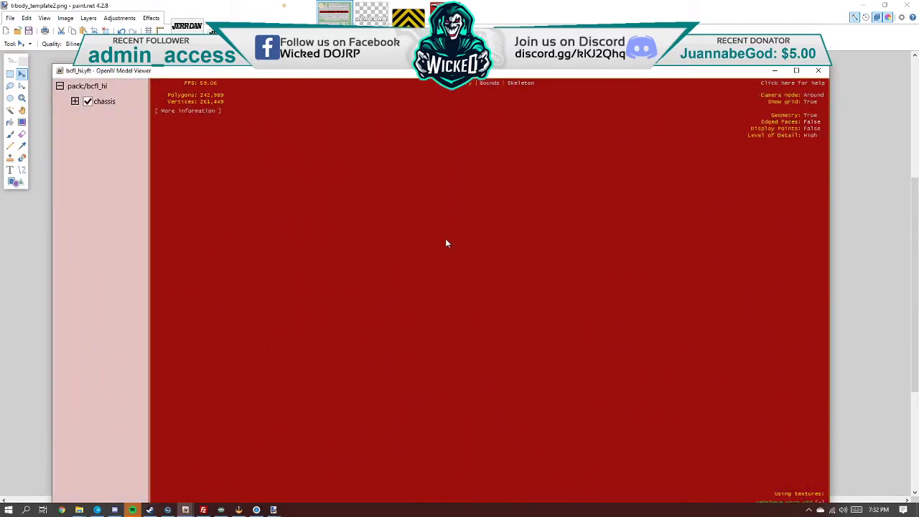
scroll(446, 243, "up", 2)
Step: Examine the trailer's interior and the awning's sponsor banners, and close the model viewer
scroll(446, 244, "down", 8)
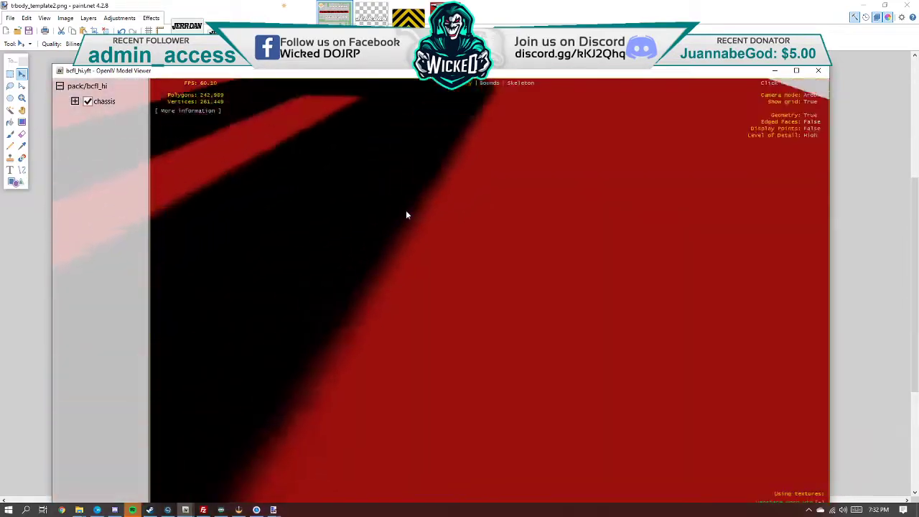
scroll(405, 214, "up", 8)
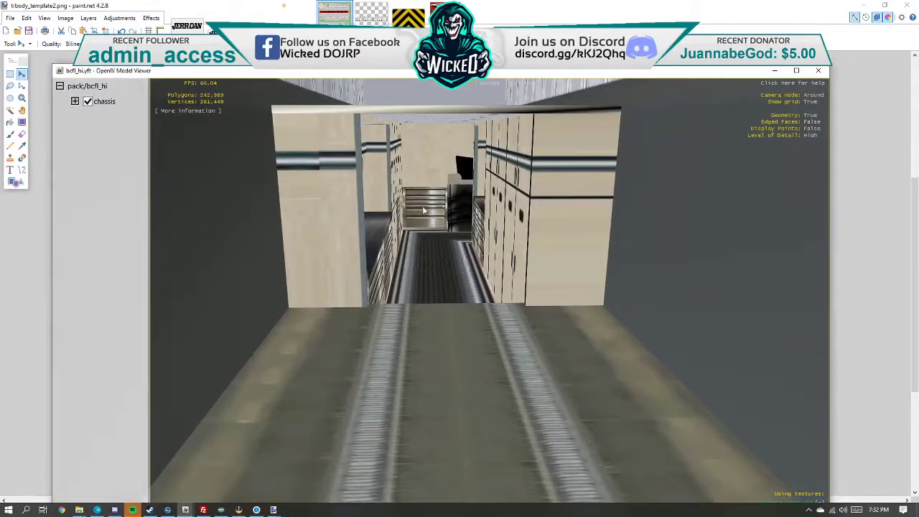
scroll(423, 209, "up", 5)
left_click_drag(422, 213, 539, 217)
scroll(431, 222, "down", 6)
scroll(430, 231, "down", 5)
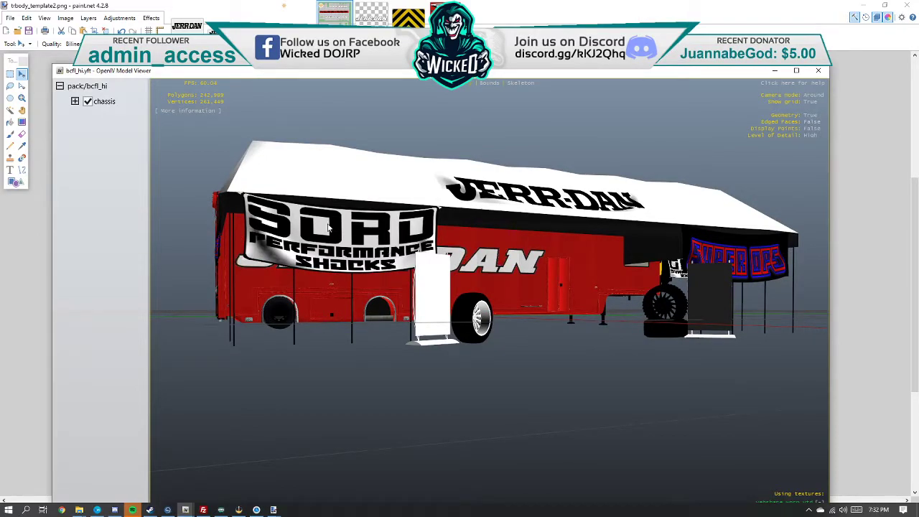
left_click_drag(414, 266, 506, 215)
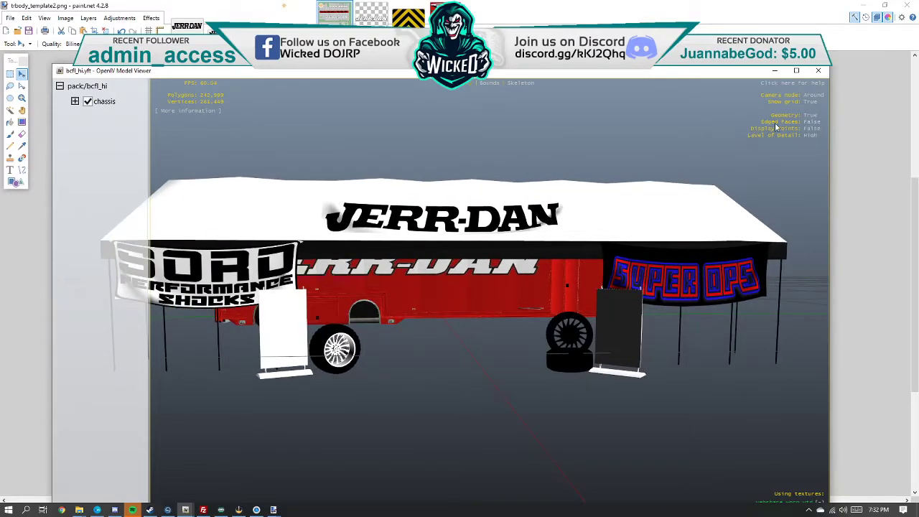
left_click_drag(694, 270, 607, 274)
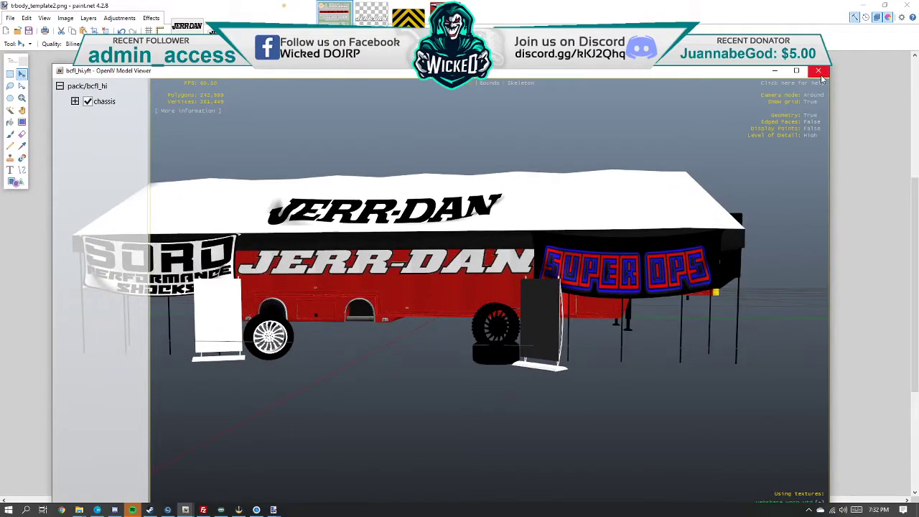
left_click(818, 71)
Step: Erase the black painted patch beside the hazard-stripe square from Layer 4 of trbody_template2.png
left_click(156, 242)
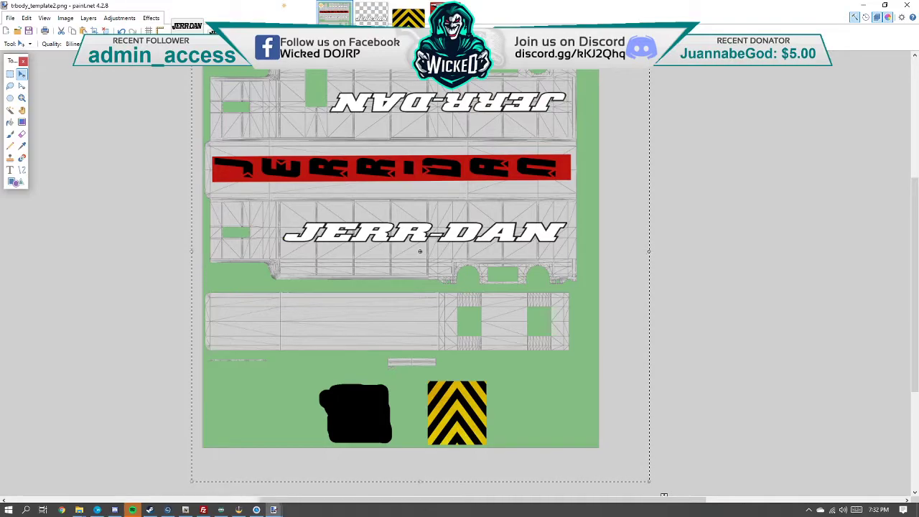
key("F4")
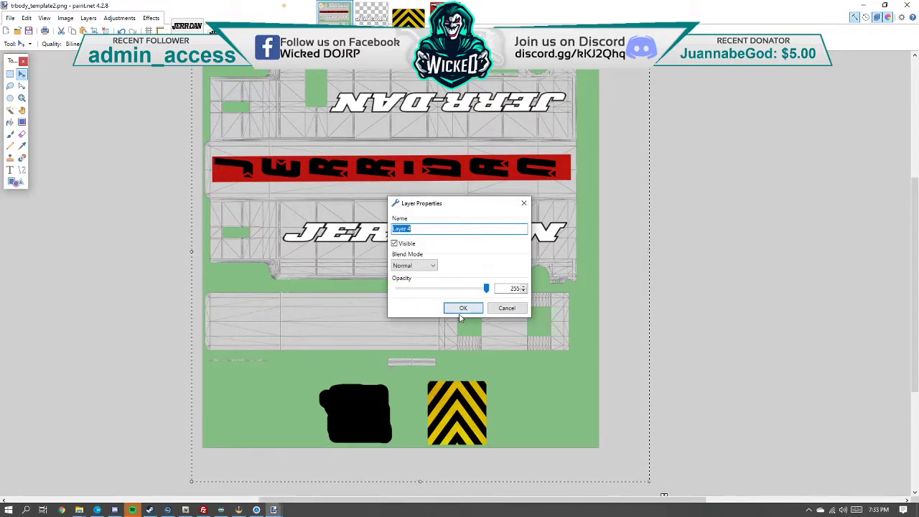
left_click(463, 308)
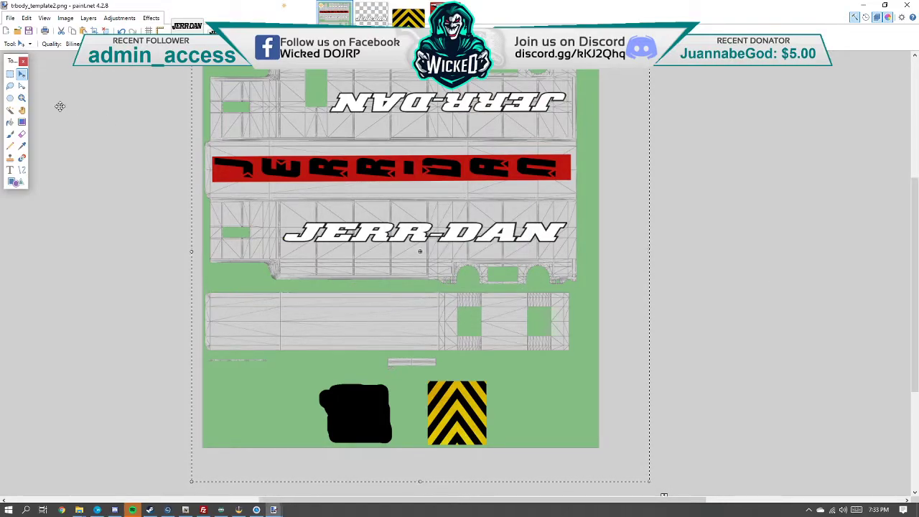
left_click(22, 133)
mouse_move(330, 384)
left_mouse_down()
mouse_move(385, 389)
mouse_move(394, 415)
mouse_move(383, 445)
mouse_move(337, 443)
mouse_move(381, 430)
mouse_move(338, 430)
mouse_move(387, 415)
mouse_move(336, 418)
mouse_move(387, 407)
mouse_move(318, 409)
mouse_move(388, 408)
mouse_move(384, 398)
mouse_move(355, 396)
mouse_move(370, 397)
mouse_move(347, 414)
left_mouse_up()
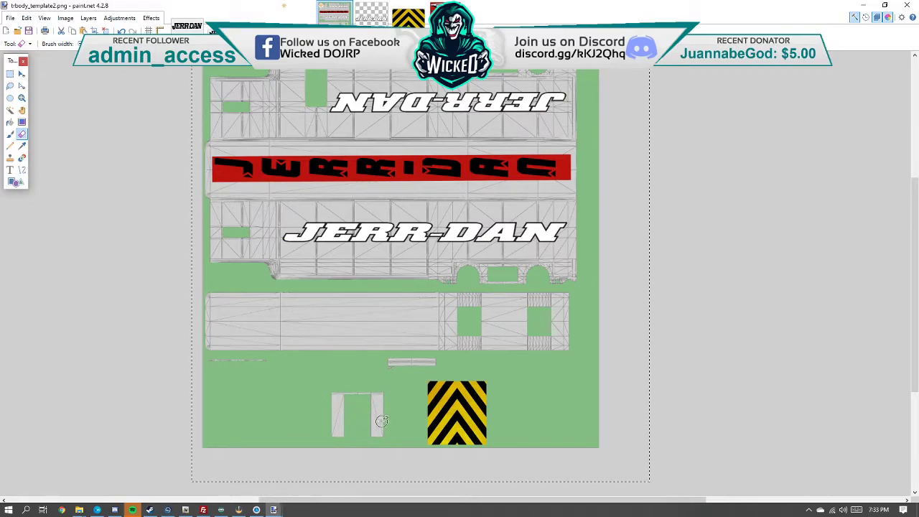
scroll(359, 426, "up", 3)
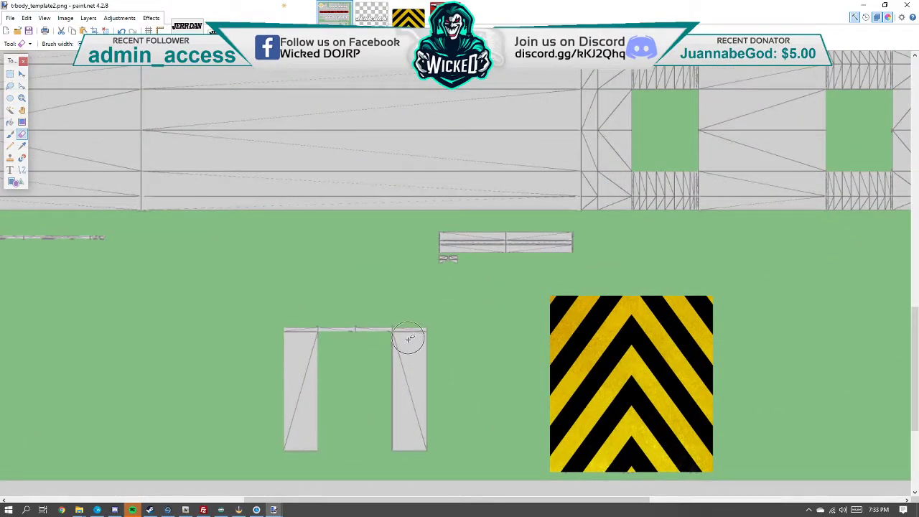
mouse_move(596, 20)
left_mouse_down()
mouse_move(582, 50)
mouse_move(622, 108)
left_mouse_up()
left_click(623, 71)
left_click(628, 71)
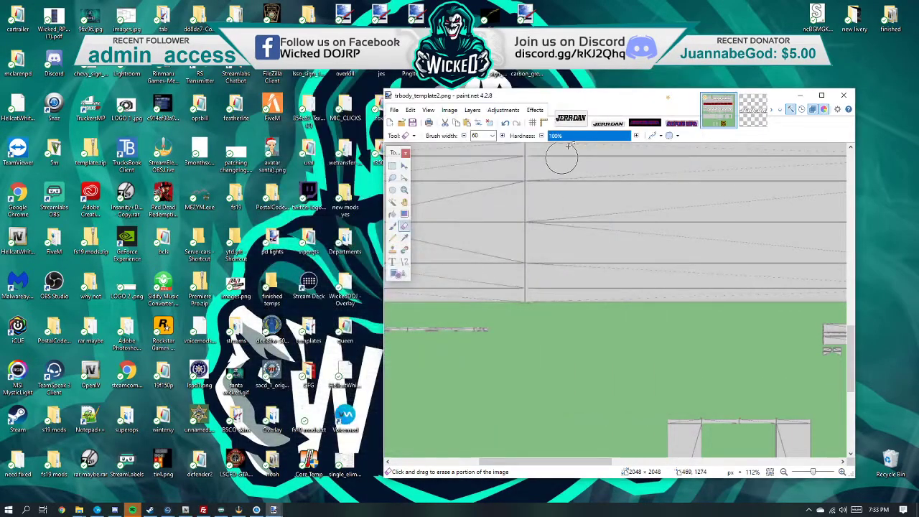
left_click(614, 116)
left_click(718, 109)
mouse_move(536, 98)
left_mouse_down()
mouse_move(607, 101)
mouse_move(581, 125)
left_mouse_up()
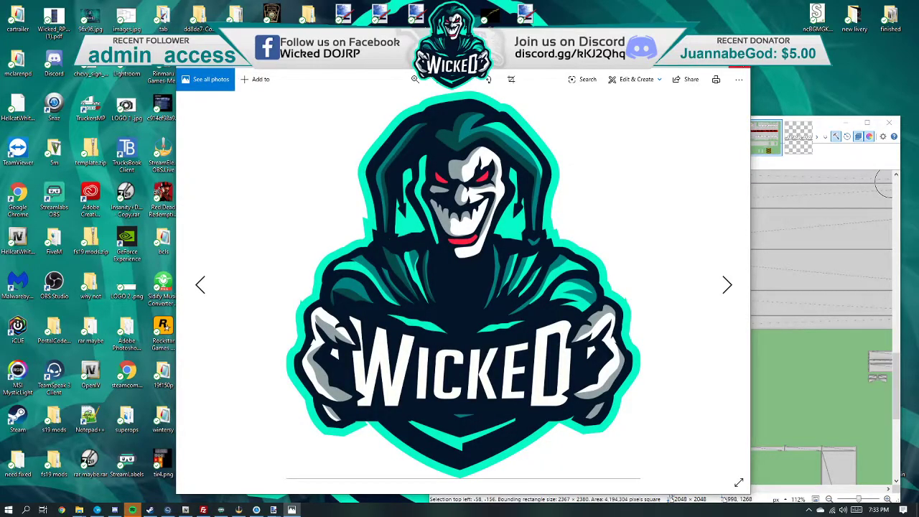
left_click(739, 69)
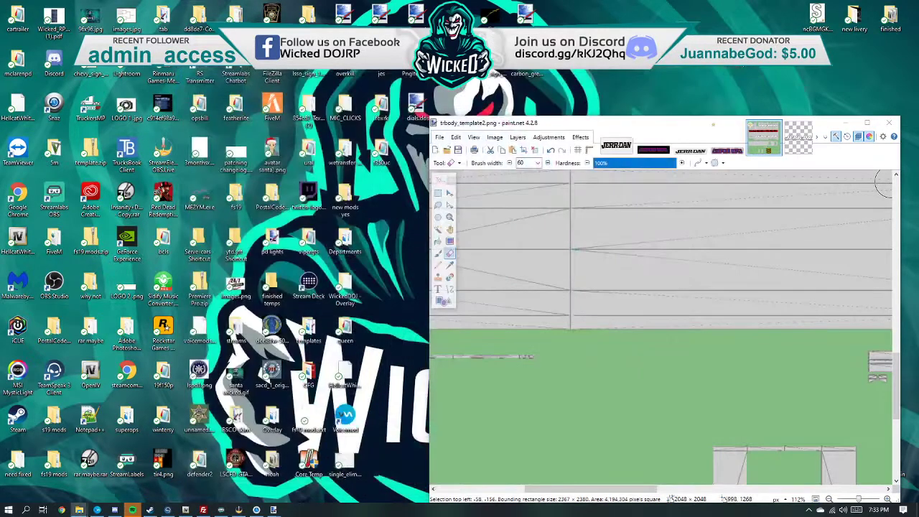
left_click(678, 129)
left_click(761, 135)
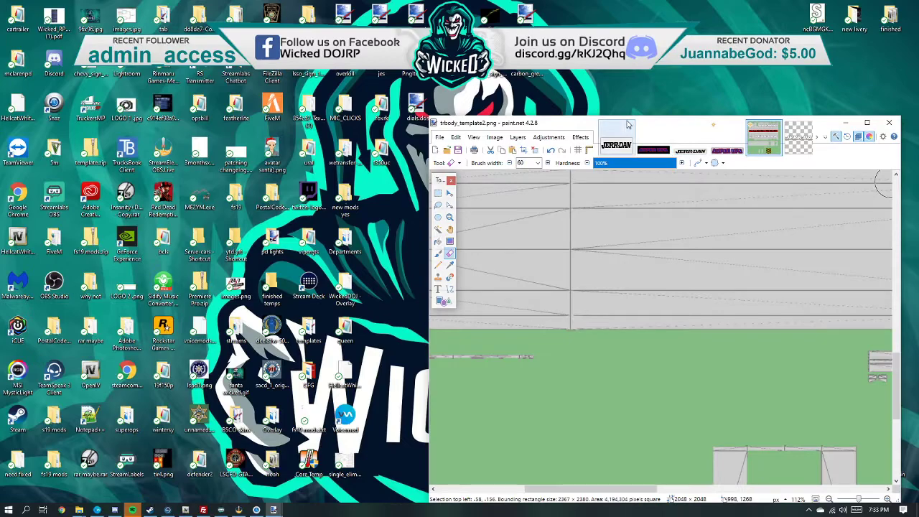
mouse_move(561, 124)
left_mouse_down()
mouse_move(524, 2)
mouse_move(496, 2)
left_mouse_up()
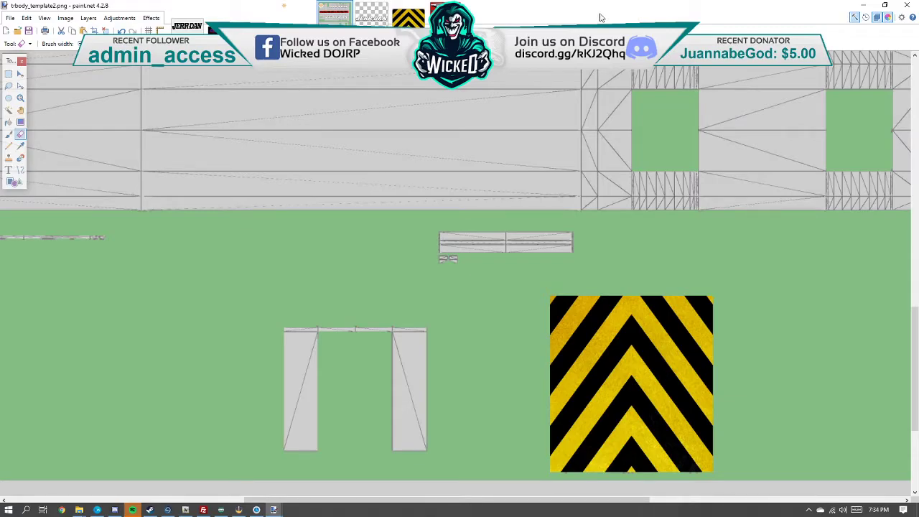
key("alt+Tab")
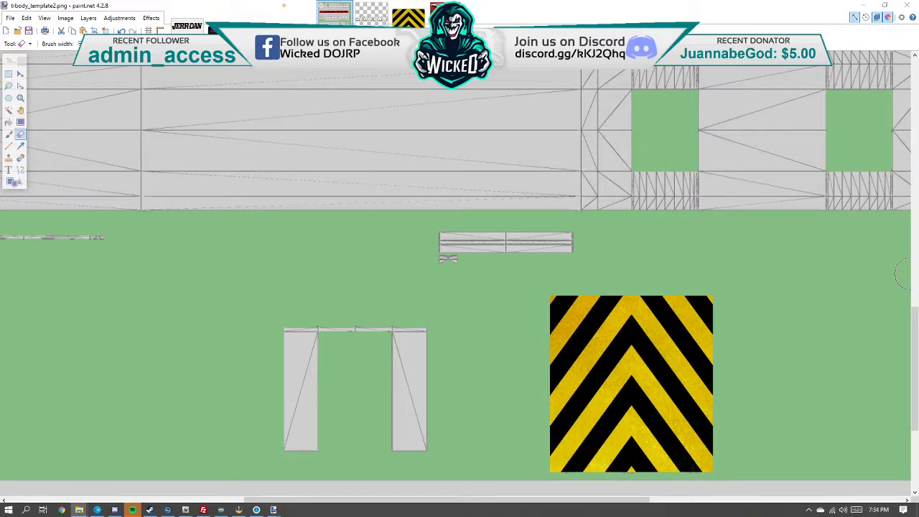
left_click_drag(901, 272, 647, 297)
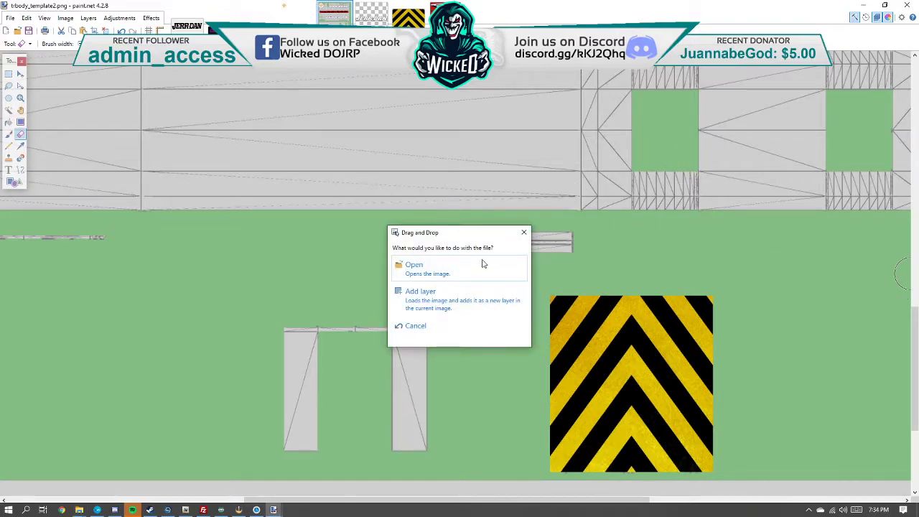
left_click(474, 267)
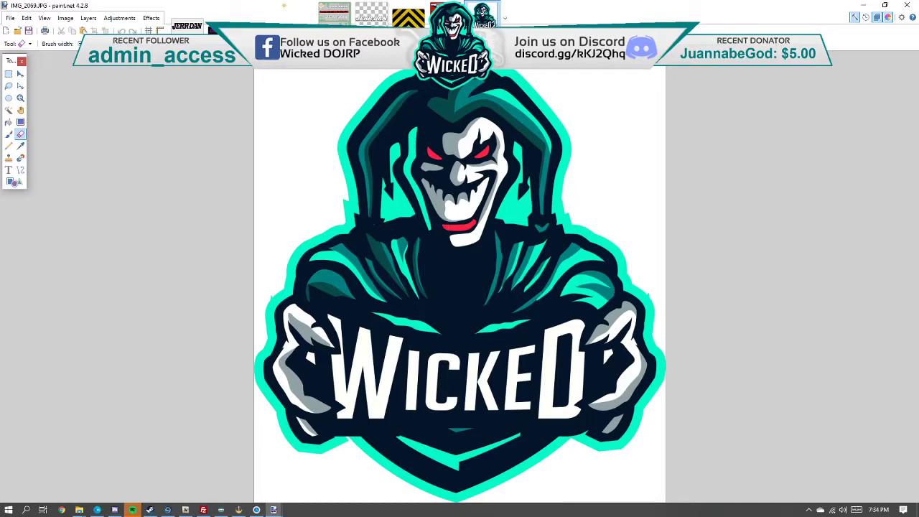
left_click(494, 6)
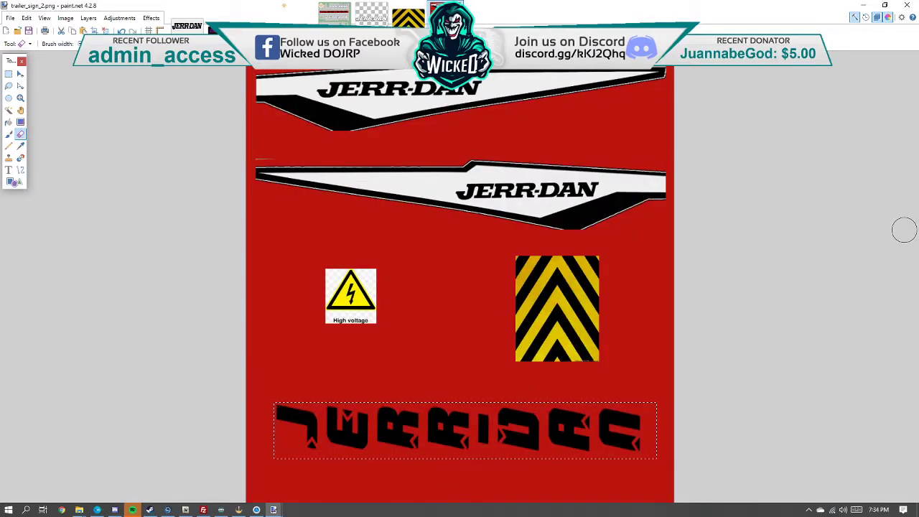
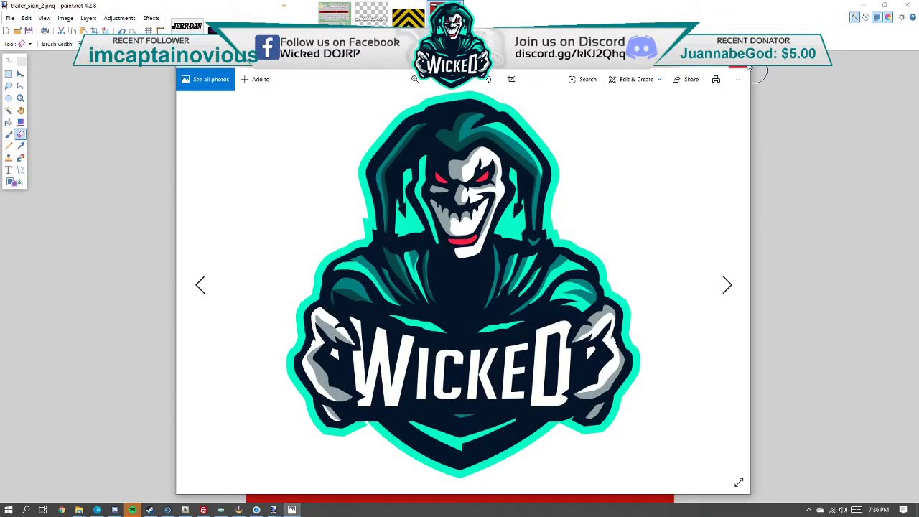
Step: Close the logo preview, open logo.png as its own image in paint.net and select the whole transparent Wicked logo for copying
left_click(747, 66)
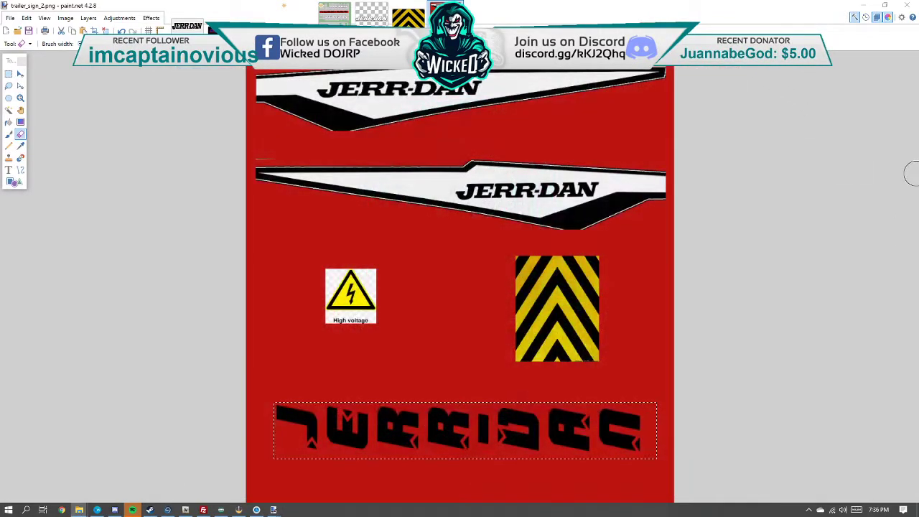
mouse_move(910, 173)
left_mouse_down()
mouse_move(722, 220)
mouse_move(713, 213)
left_mouse_up()
left_click(473, 276)
left_click(9, 73)
left_click_drag(663, 500, 571, 314)
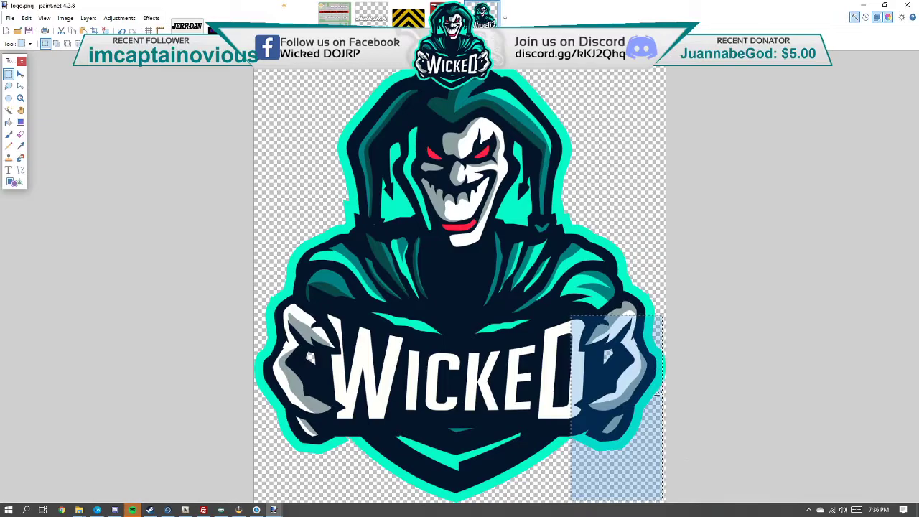
scroll(658, 395, "down", 3)
left_click_drag(669, 455, 412, 213)
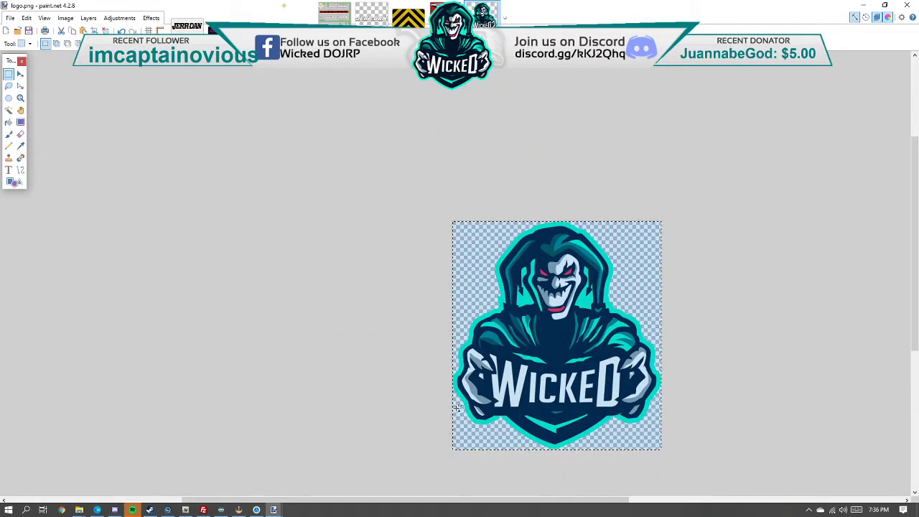
Step: Paste the Wicked logo into trbody_template2.png and shrink it onto the small two-legged panel outline beside the hazard-stripe square
left_click(445, 13)
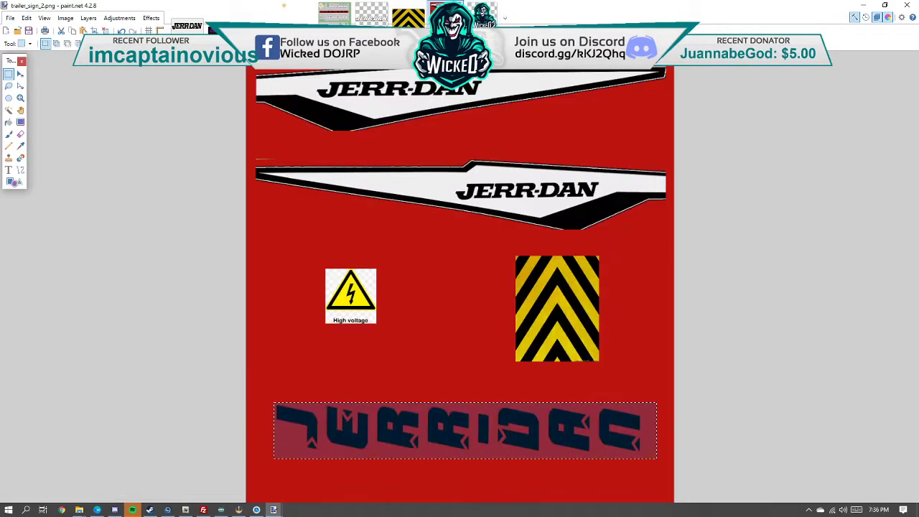
left_click(341, 17)
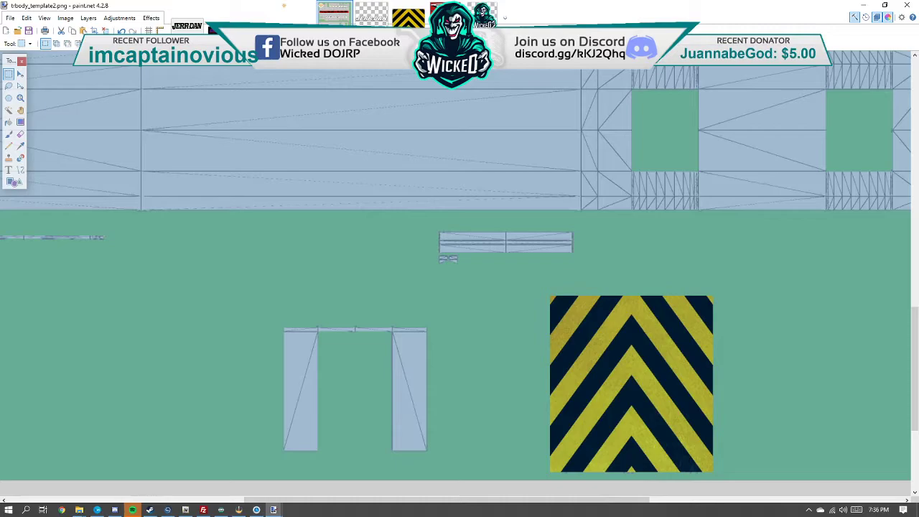
scroll(467, 318, "down", 3)
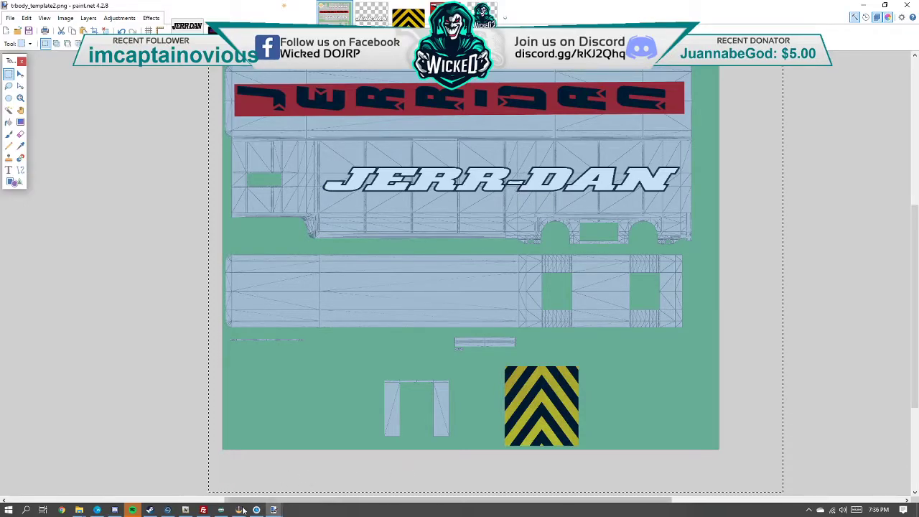
mouse_move(188, 512)
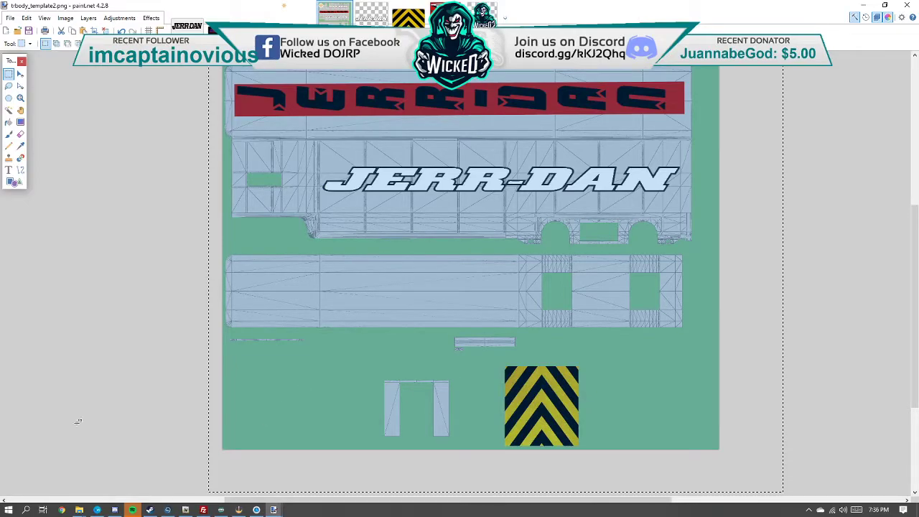
key("ctrl+v")
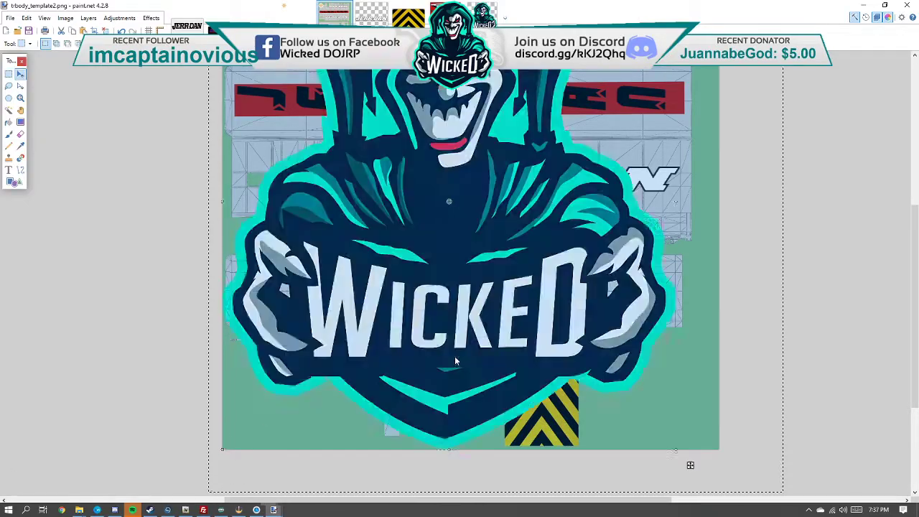
scroll(455, 383, "down", 2)
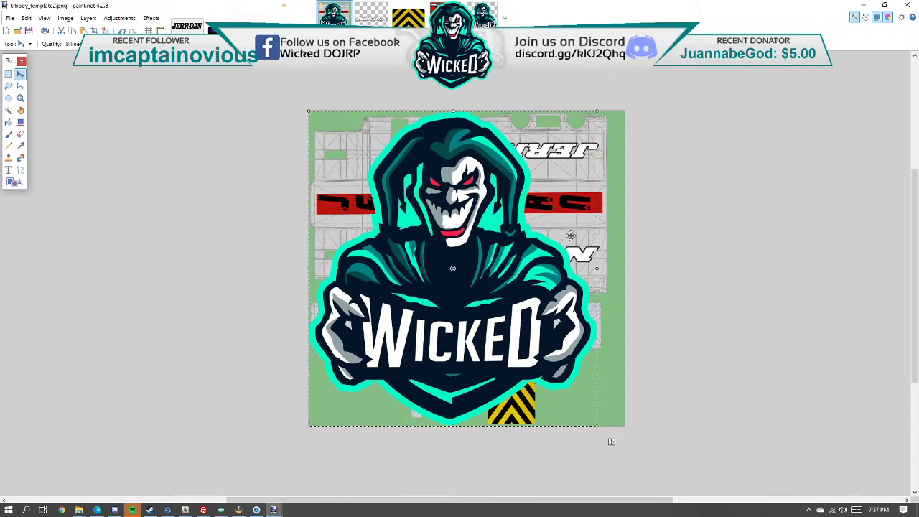
left_click_drag(597, 111, 359, 374)
left_click_drag(375, 441, 471, 439)
scroll(448, 383, "up", 3)
scroll(446, 381, "up", 2)
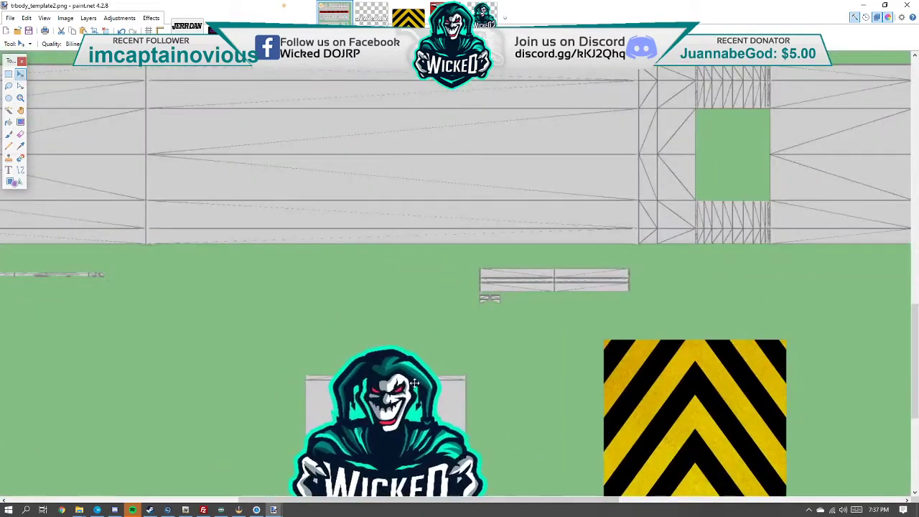
Step: Reduce the Wicked logo further and centre it within the height of the two-legged panel outline
left_click_drag(503, 342, 455, 374)
scroll(470, 424, "down", 3)
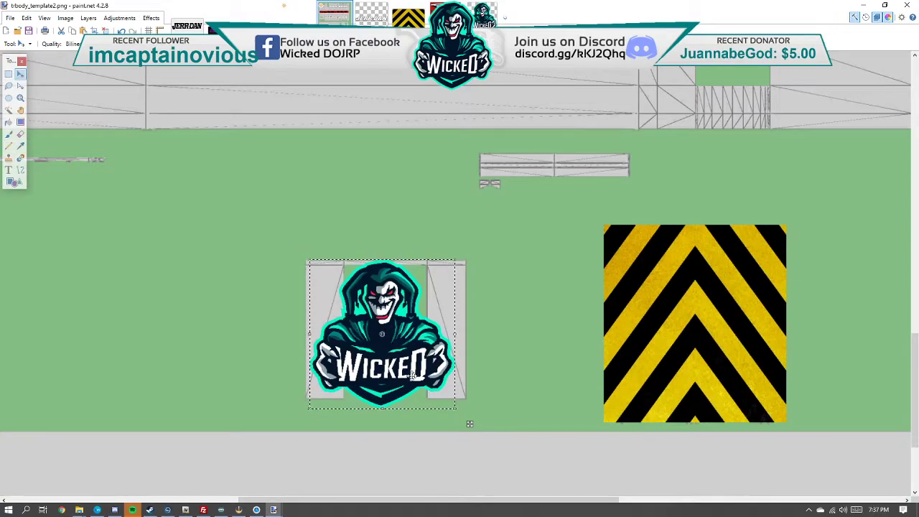
left_click_drag(455, 408, 435, 397)
left_click_drag(386, 346, 397, 350)
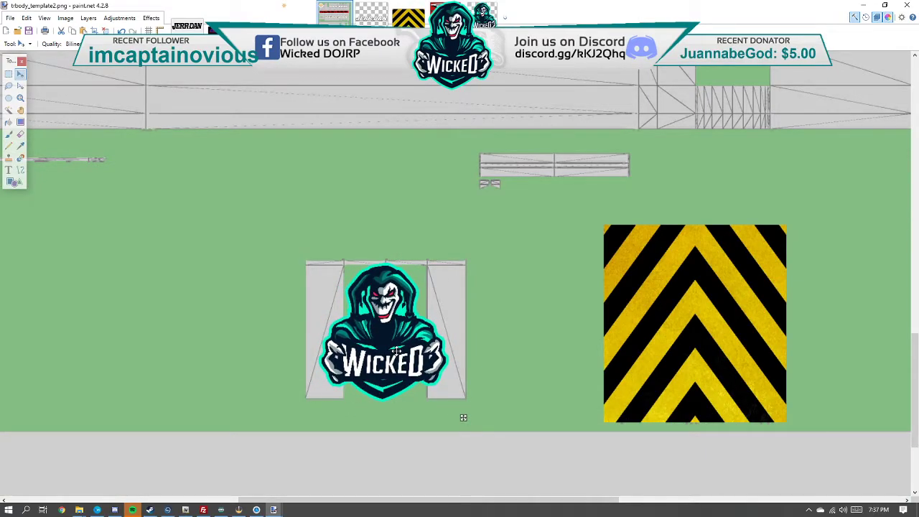
scroll(396, 350, "down", 2)
scroll(367, 288, "up", 3)
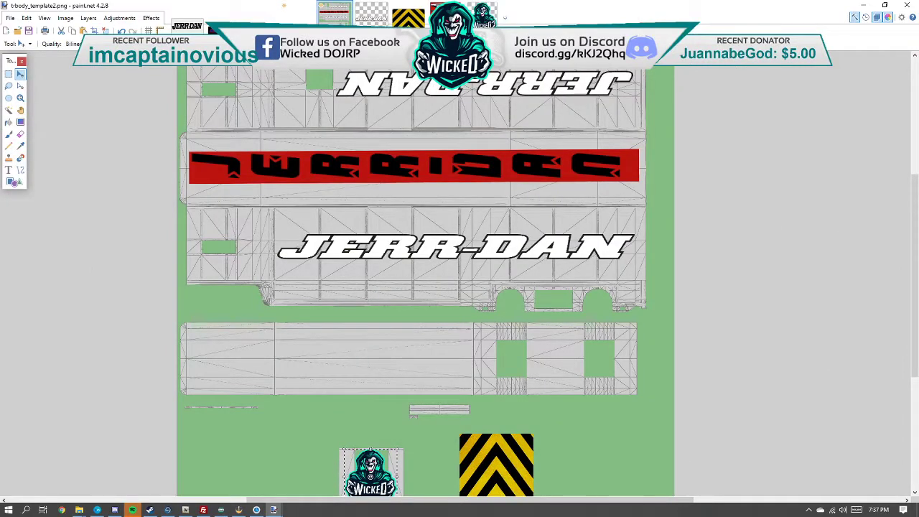
scroll(491, 457, "down", 2)
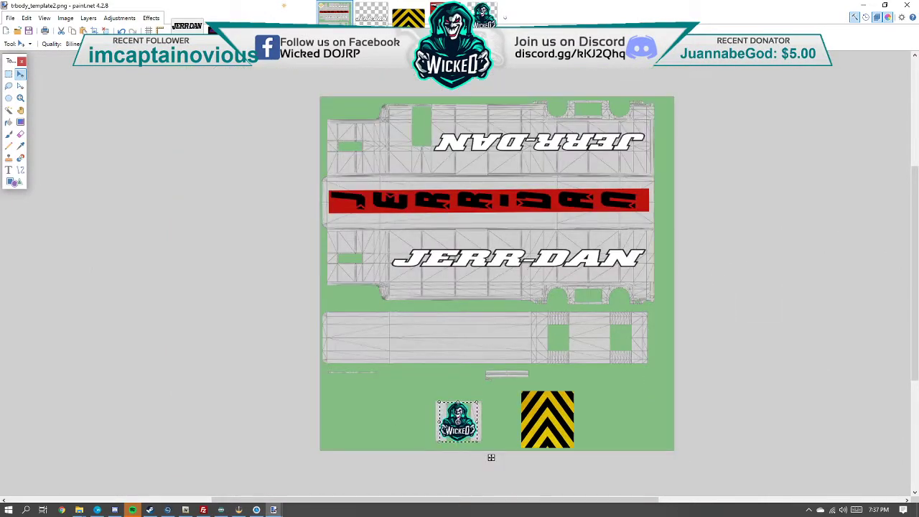
Step: Hide the wireframe template so the red background shows, and save the image flattened as trbody_template3.png in PNG format
key("ctrl+z")
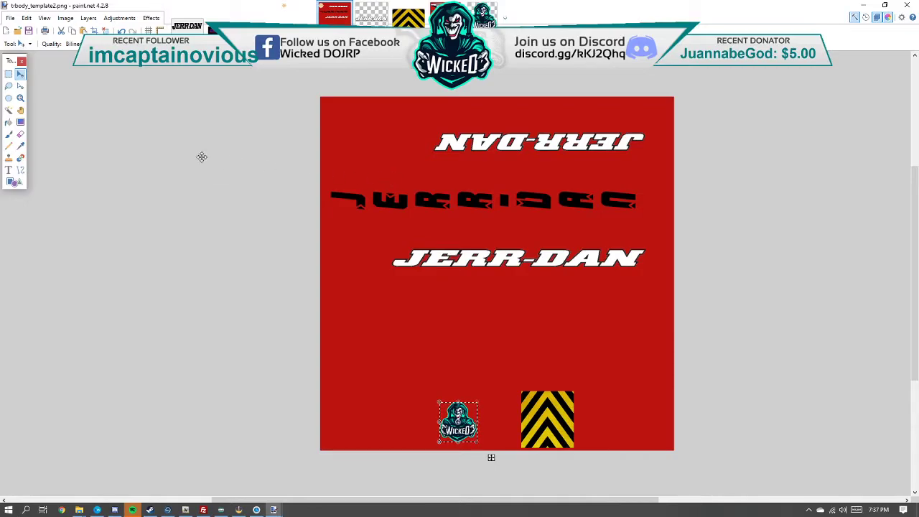
left_click(11, 18)
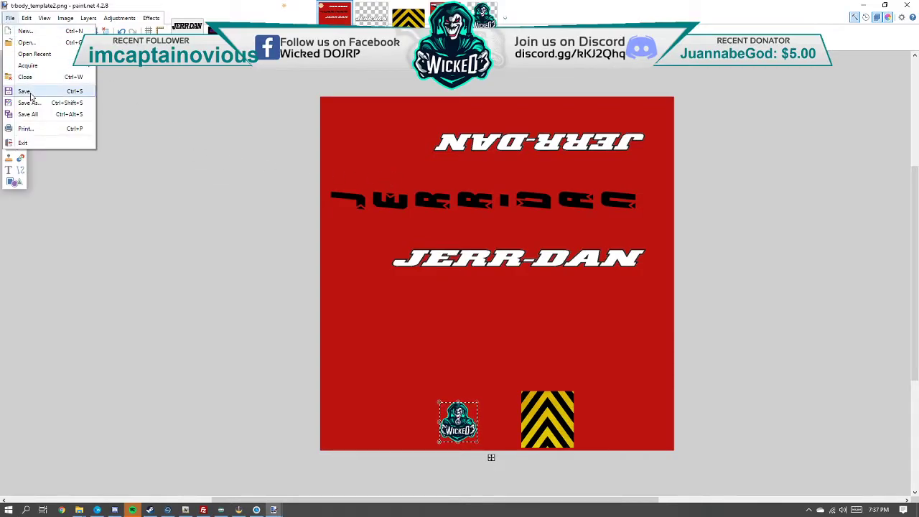
left_click(30, 94)
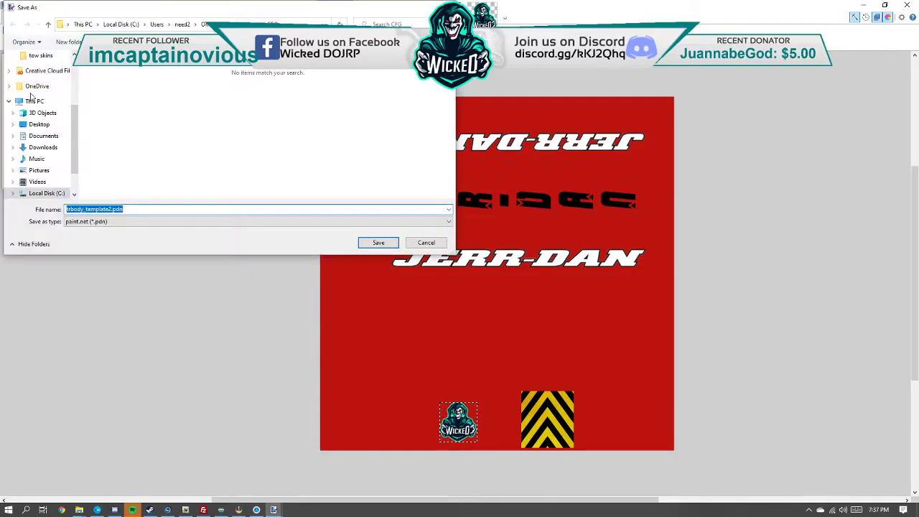
left_click(110, 221)
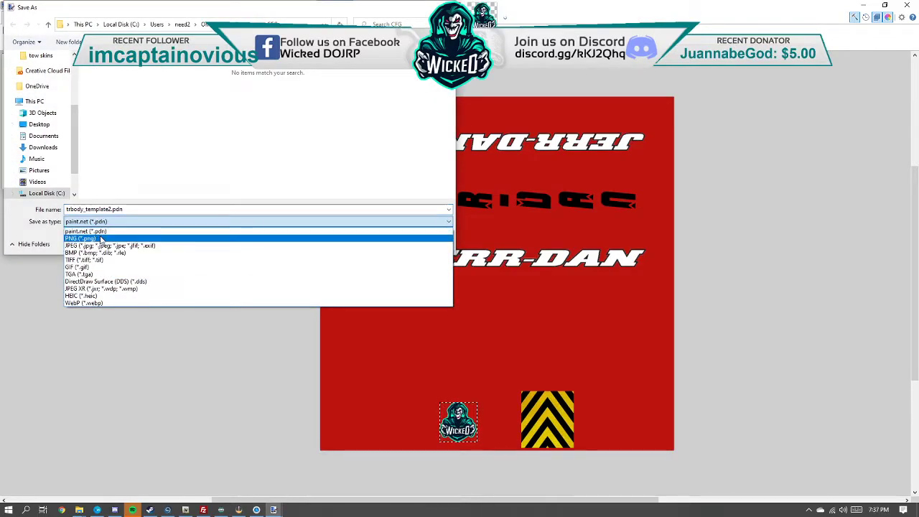
left_click(110, 238)
left_click(126, 208)
left_click(126, 209)
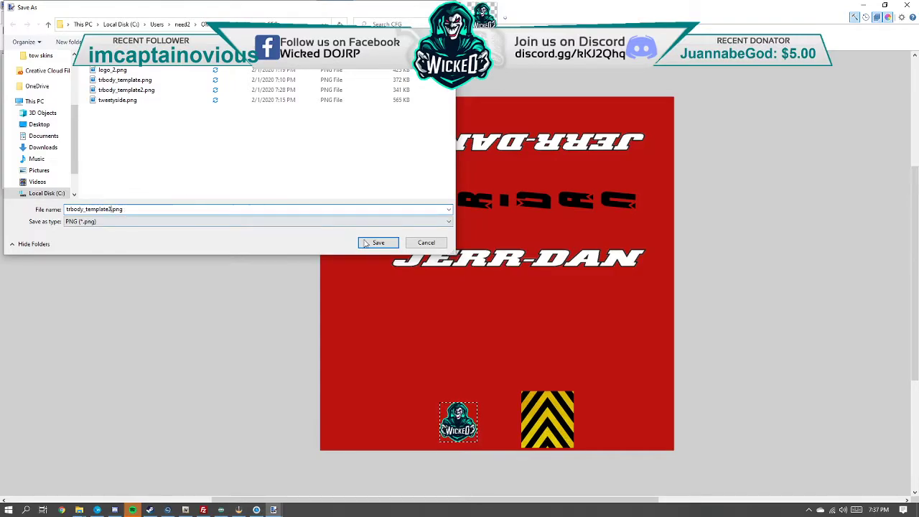
key("Return")
left_click(312, 273)
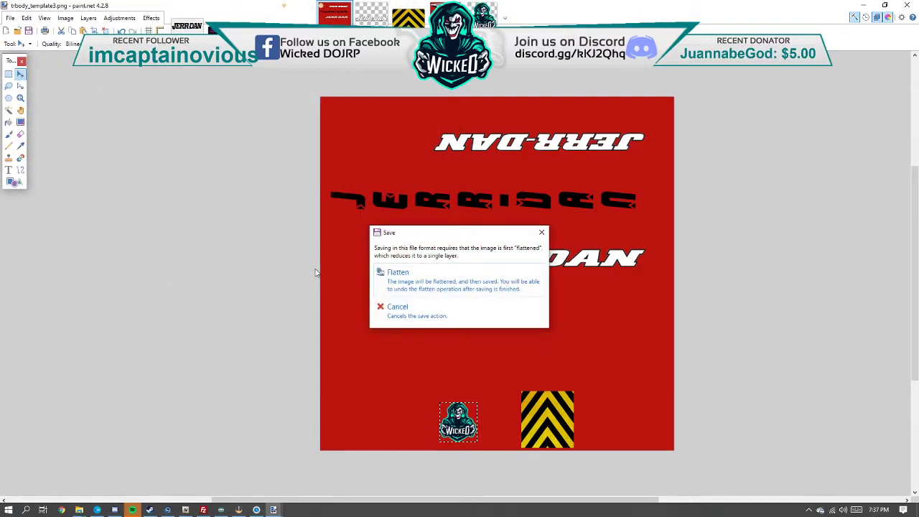
left_click(397, 276)
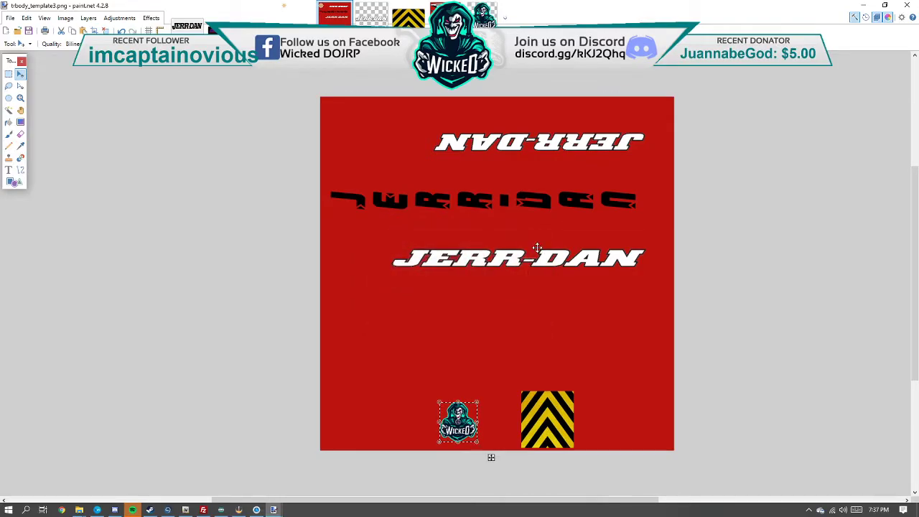
Step: Switch to OpenIV and open the bcfl.ytd texture dictionary from the ytd.yft folder
left_click(863, 5)
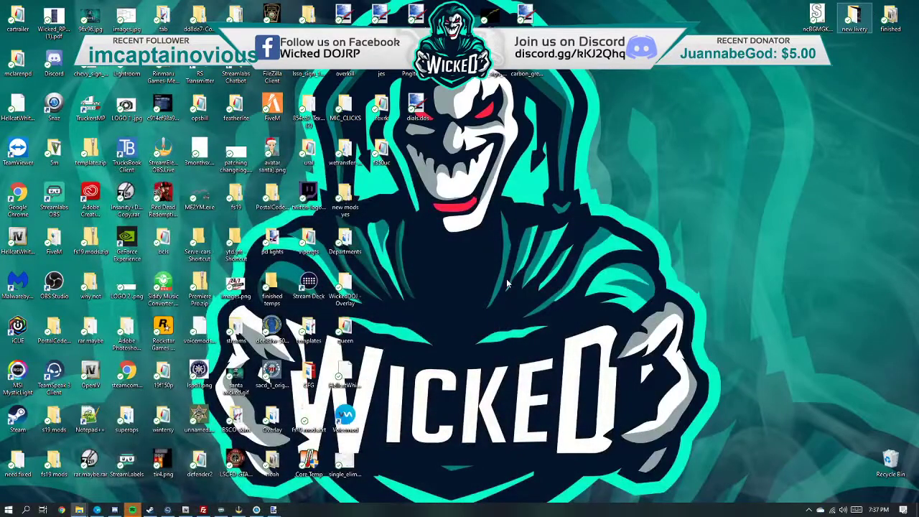
left_click(186, 509)
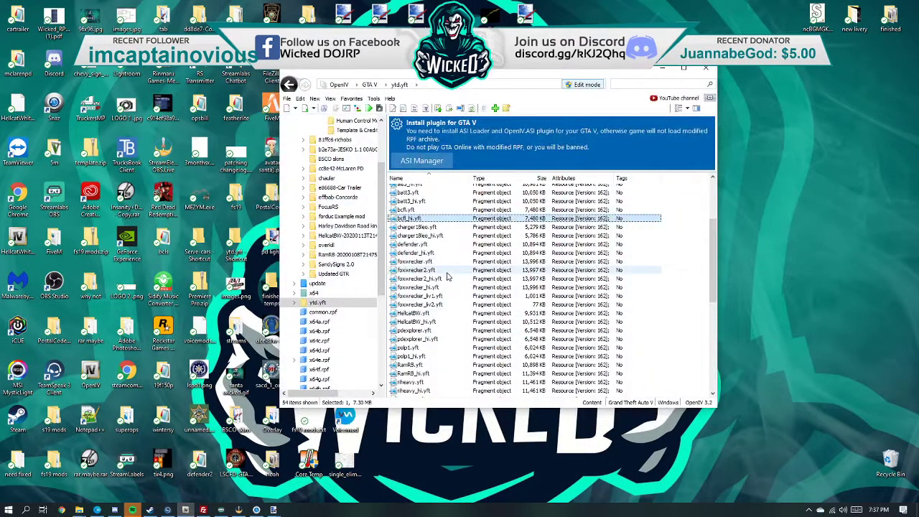
scroll(444, 302, "down", 2)
scroll(444, 302, "down", 5)
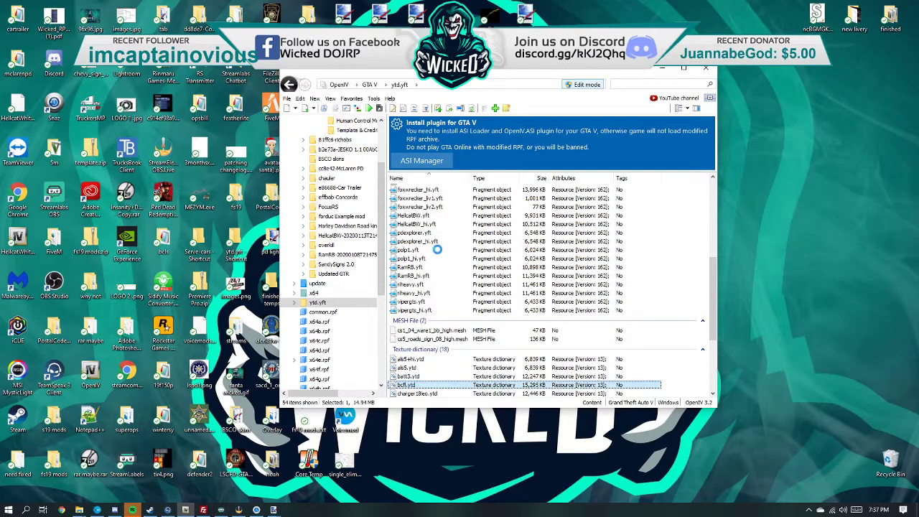
double_click(438, 248)
Step: Replace the trbody_sign_1 texture with trbody_template3.png and save the texture dictionary
scroll(424, 239, "down", 10)
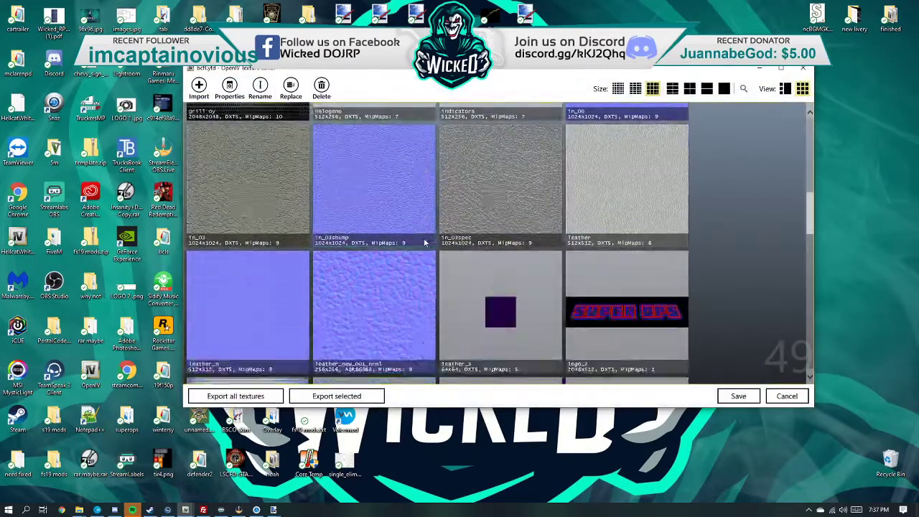
scroll(424, 241, "down", 2)
right_click(398, 225)
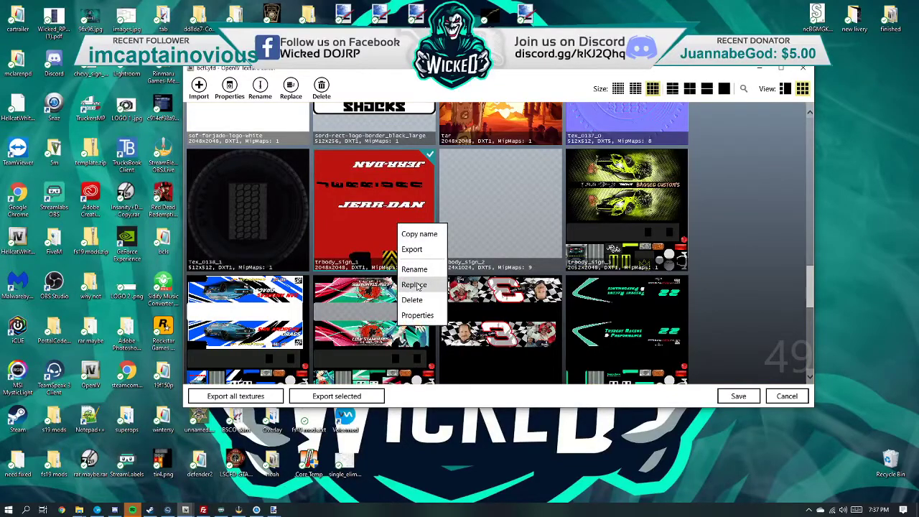
left_click(417, 282)
left_click(505, 164)
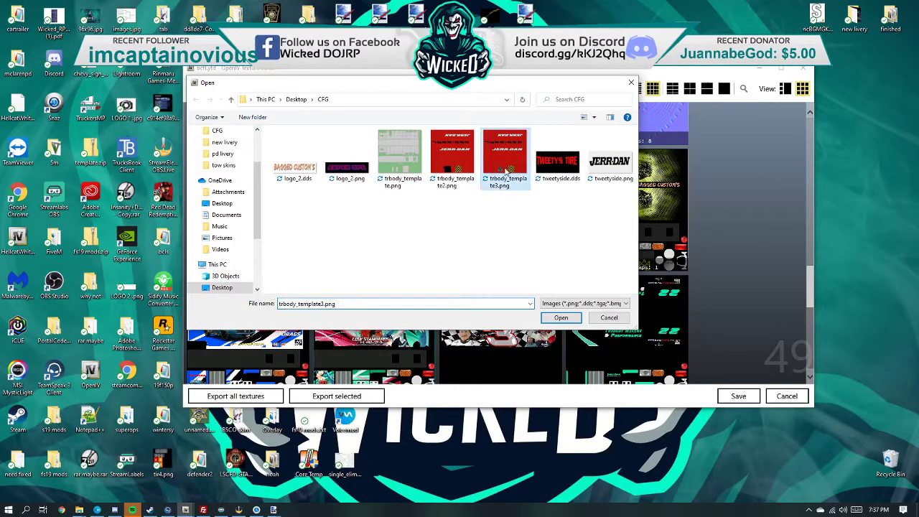
left_click(574, 318)
left_click(732, 395)
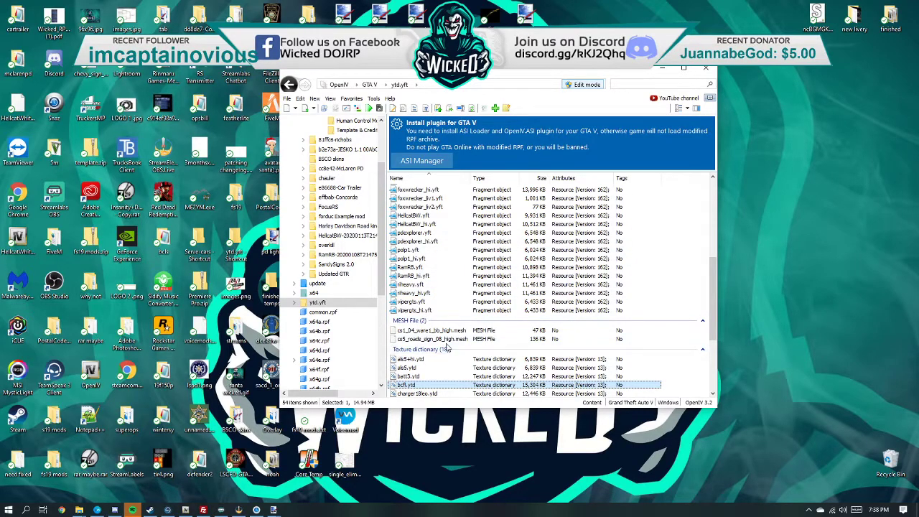
Step: Open bcfl_hi.yft in the model viewer and examine the updated livery on the trailer's side and end panel
scroll(434, 273, "up", 5)
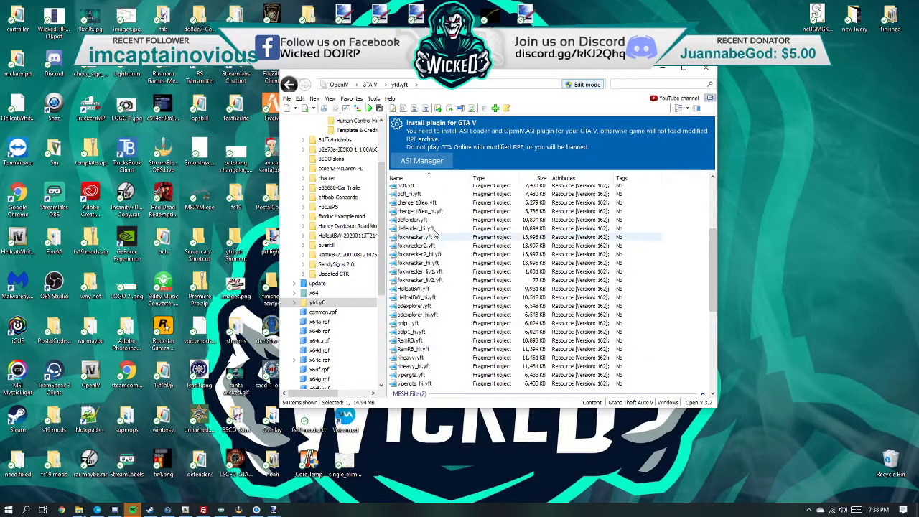
left_click(428, 244)
double_click(435, 243)
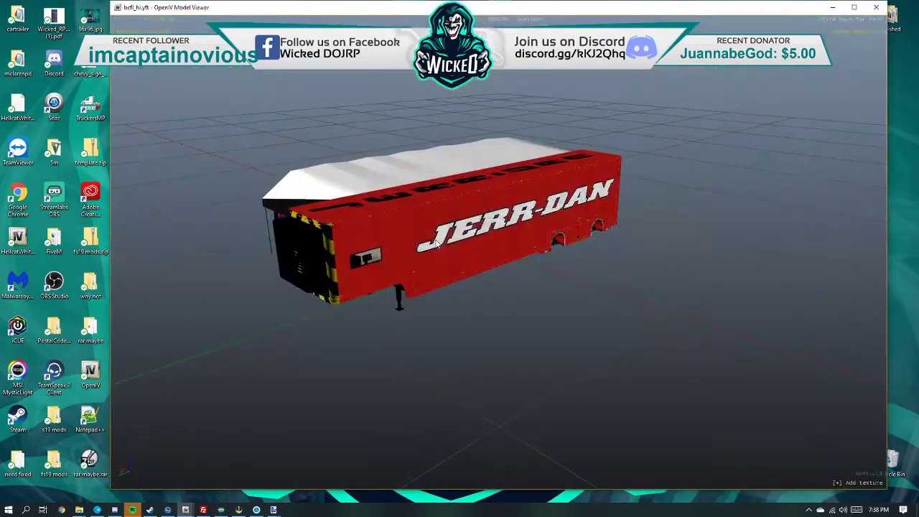
left_click_drag(495, 218, 640, 284)
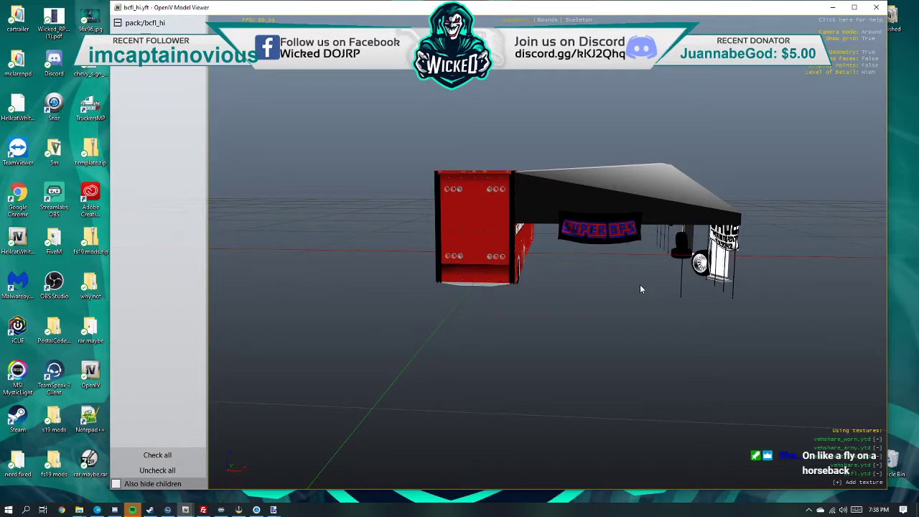
Step: Examine the trailer model from its end panels, roof and awning side, including the sponsor banners and display boards
left_click_drag(641, 287, 435, 283)
left_click_drag(503, 254, 546, 249)
left_click_drag(526, 290, 546, 339)
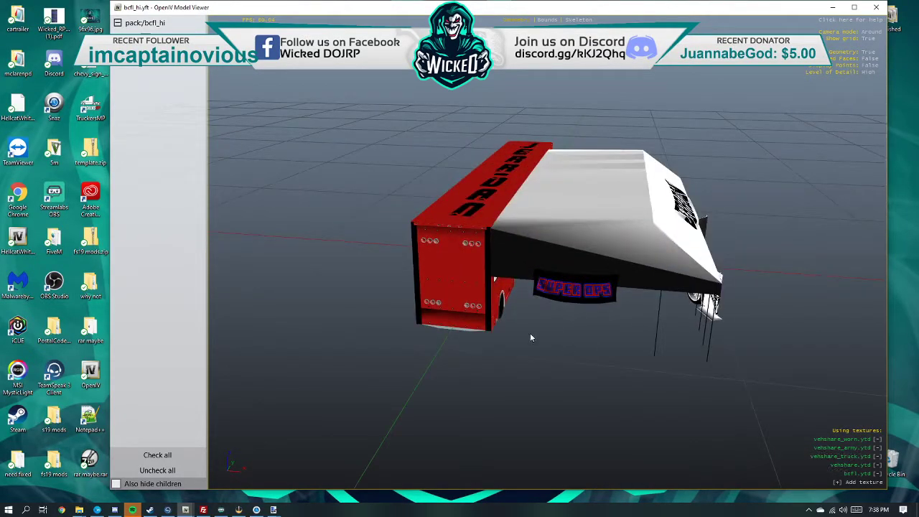
left_click_drag(449, 260, 622, 309)
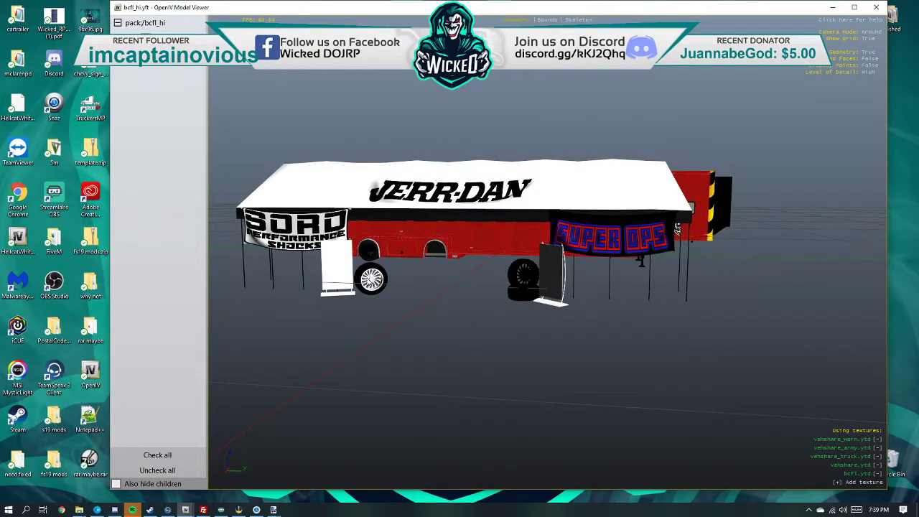
left_click_drag(676, 228, 611, 195)
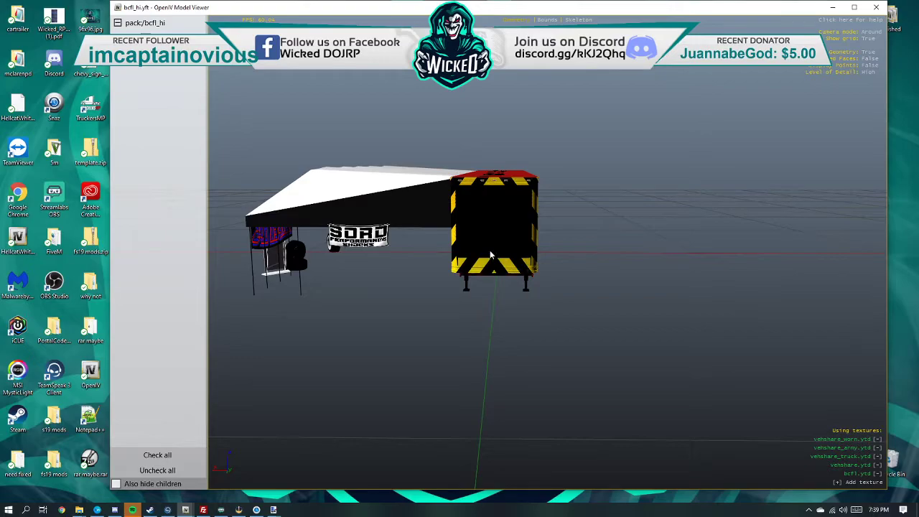
left_click_drag(488, 252, 434, 257)
left_click_drag(481, 234, 501, 250)
scroll(370, 277, "up", 2)
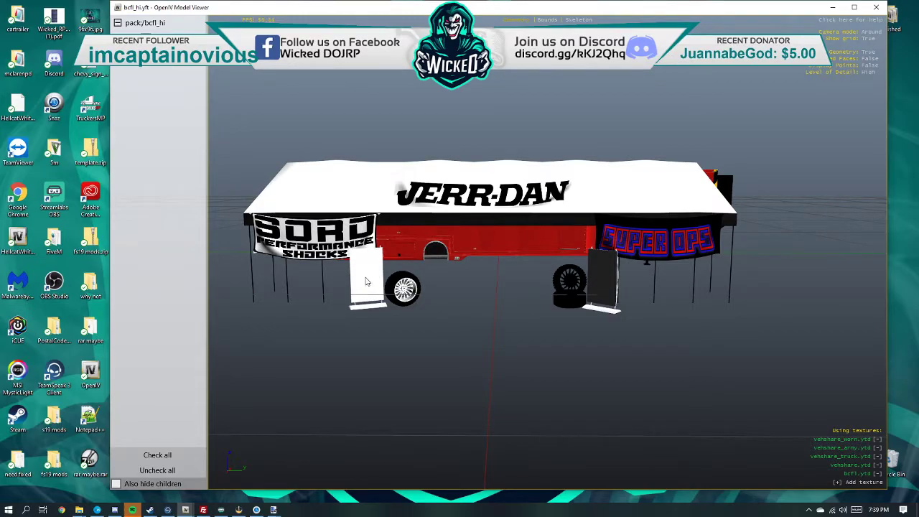
Step: Close the model viewer, open the bcfl.ytd texture dictionary and locate the sof-forjado-logo-white texture
left_click(876, 7)
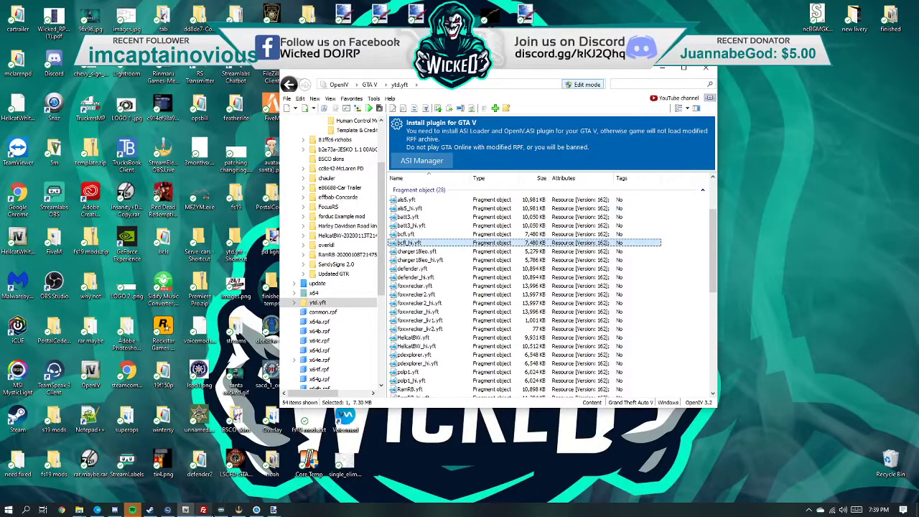
left_click(185, 509)
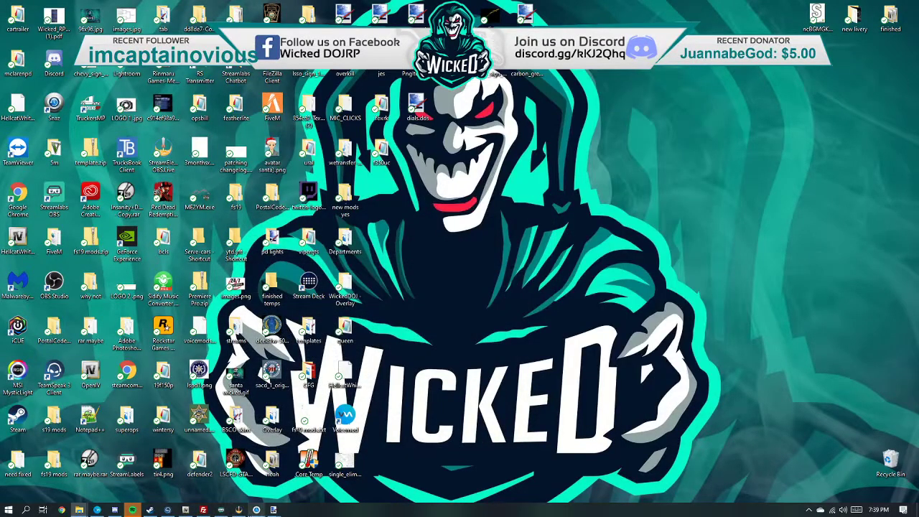
left_click(185, 510)
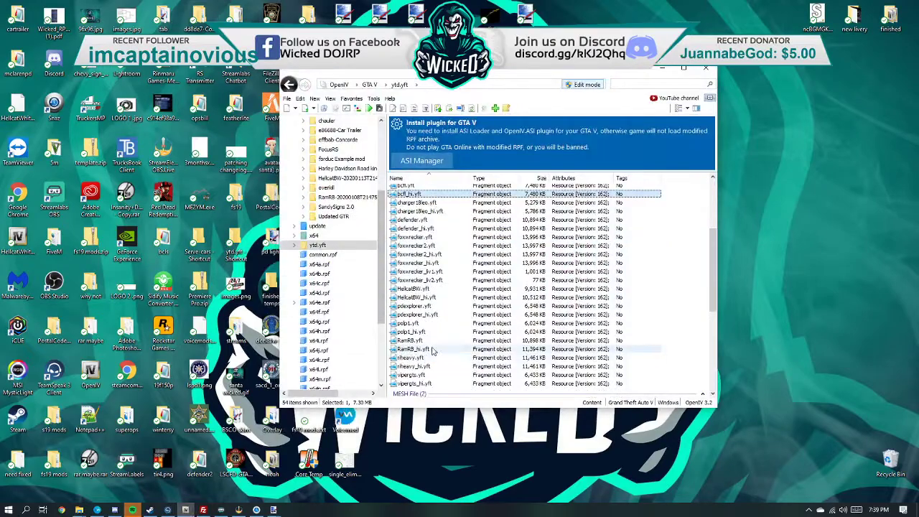
scroll(502, 288, "down", 9)
left_click(422, 265)
double_click(422, 264)
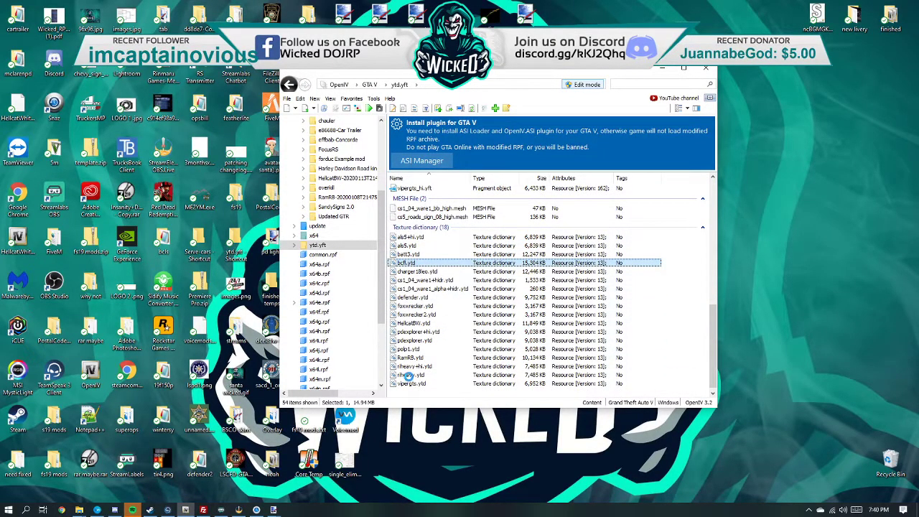
scroll(405, 344, "down", 5)
scroll(405, 345, "down", 6)
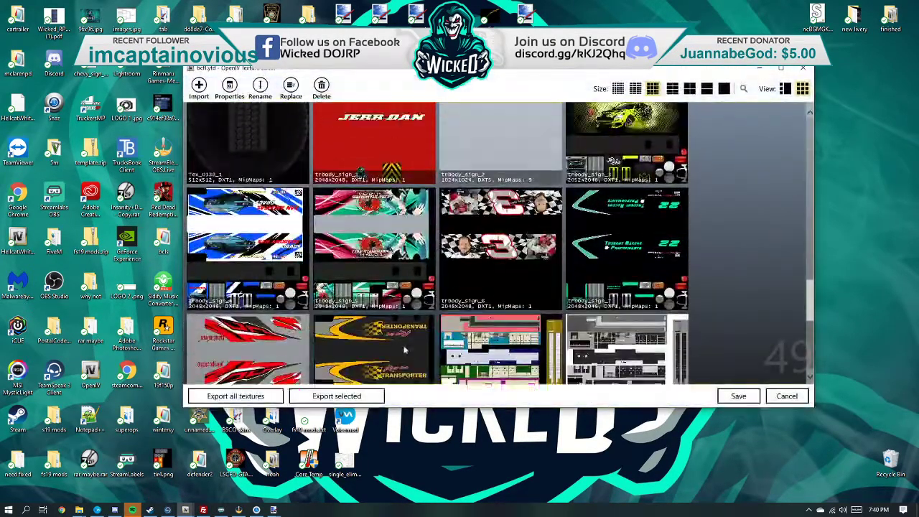
scroll(406, 345, "up", 3)
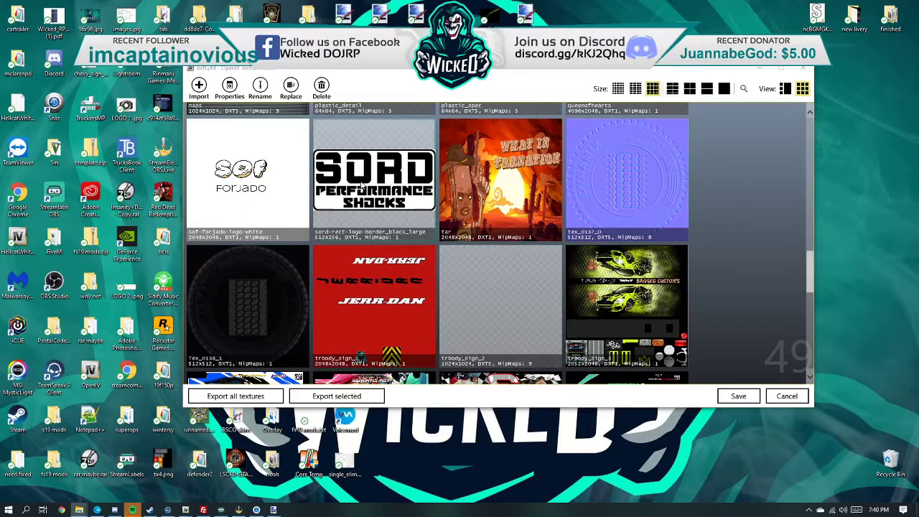
Step: In paint.net, open sof-forjado-logo-white.dds, paste the Wicked logo over it and scale it to fit within the canvas with a small margin
left_click(361, 204)
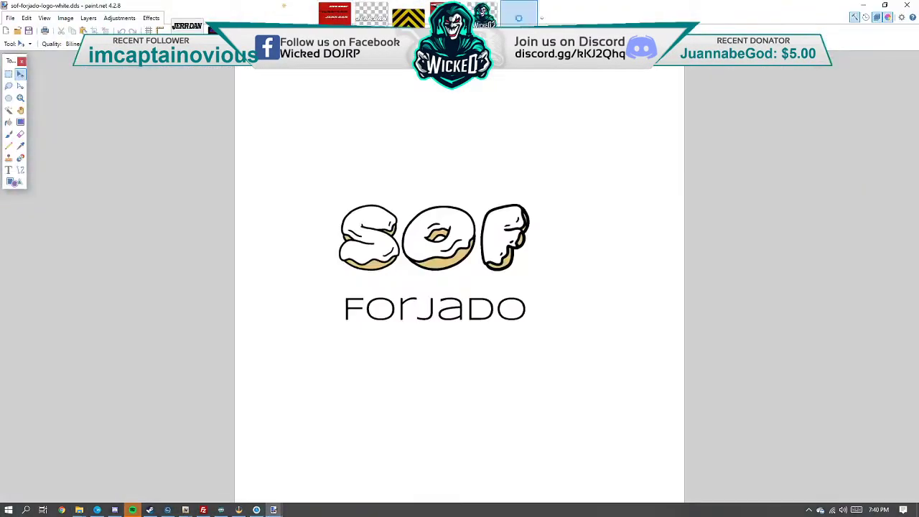
scroll(443, 228, "down", 2)
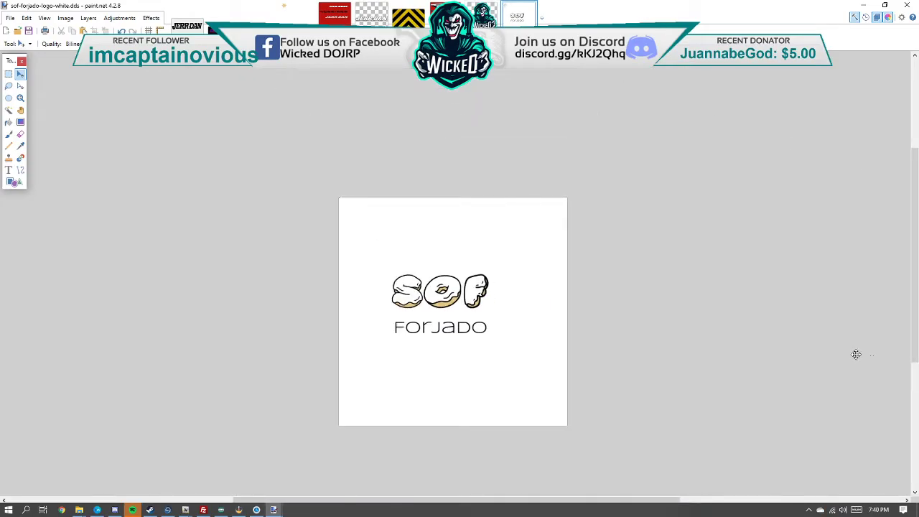
key("ctrl+v")
mouse_move(547, 426)
left_mouse_down()
mouse_move(595, 429)
mouse_move(563, 428)
left_mouse_up()
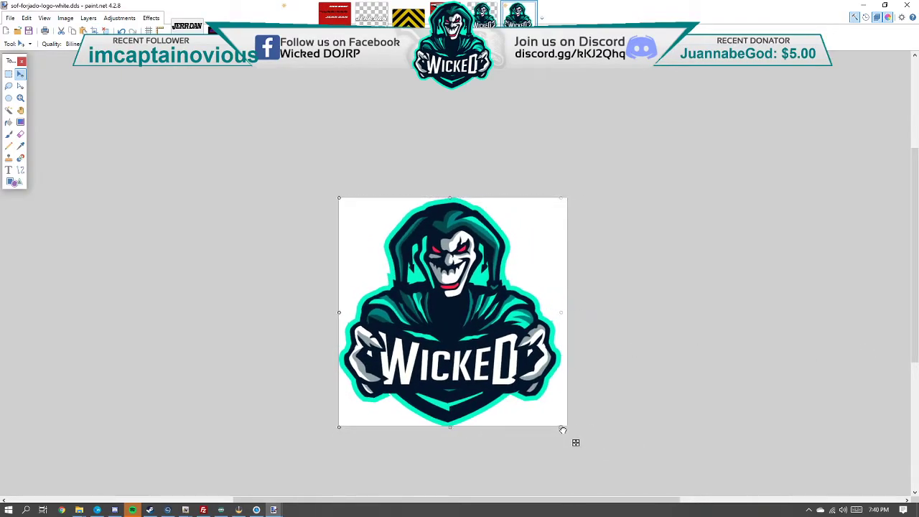
left_click_drag(340, 428, 345, 424)
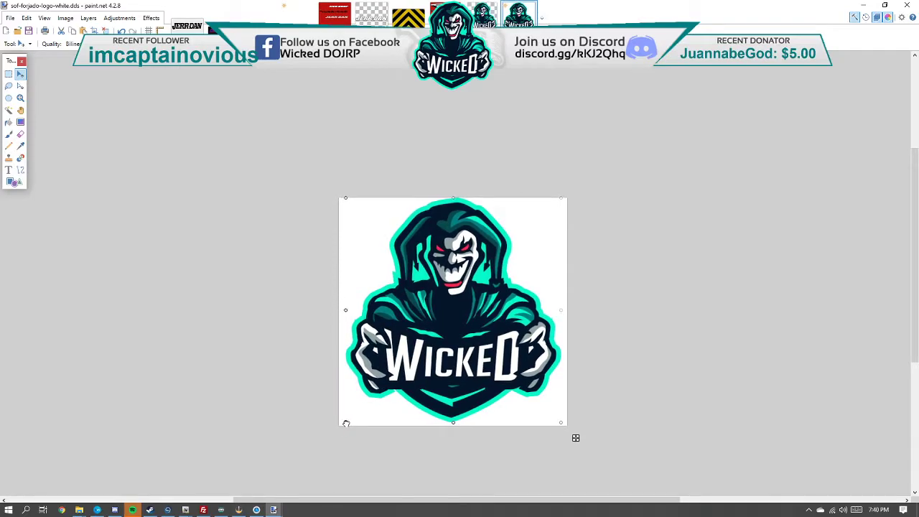
left_click_drag(448, 196, 450, 200)
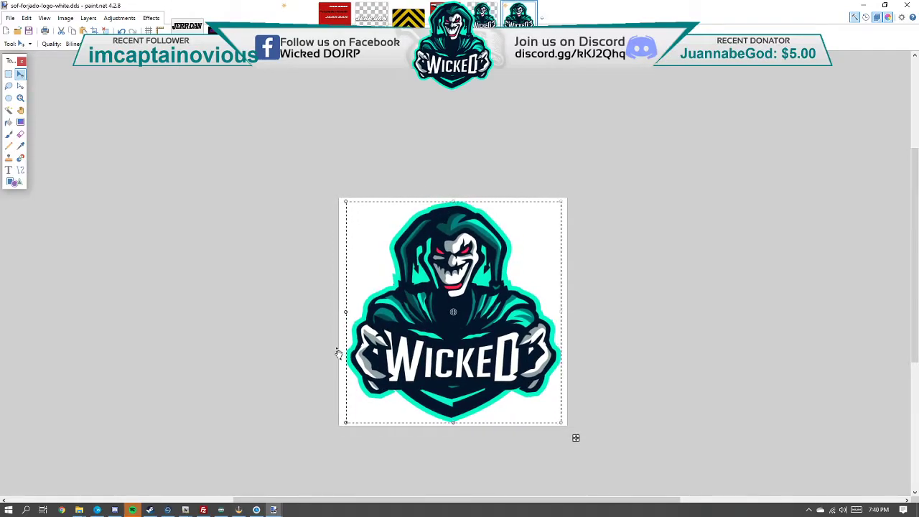
Step: Switch to the OpenIV texture editor, look through the bcfl.ytd textures around the sponsor logos, and return to paint.net
mouse_move(185, 509)
left_click(226, 470)
scroll(463, 306, "down", 10)
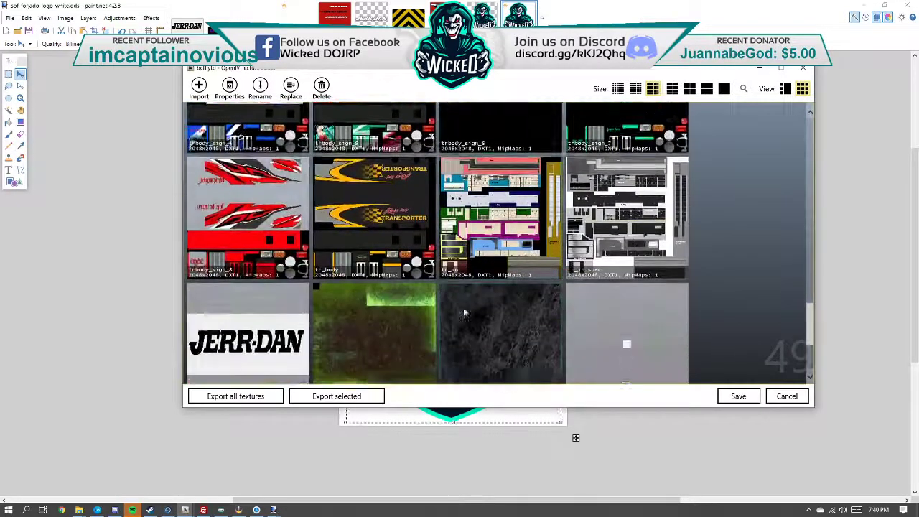
scroll(463, 304, "up", 15)
scroll(645, 243, "down", 2)
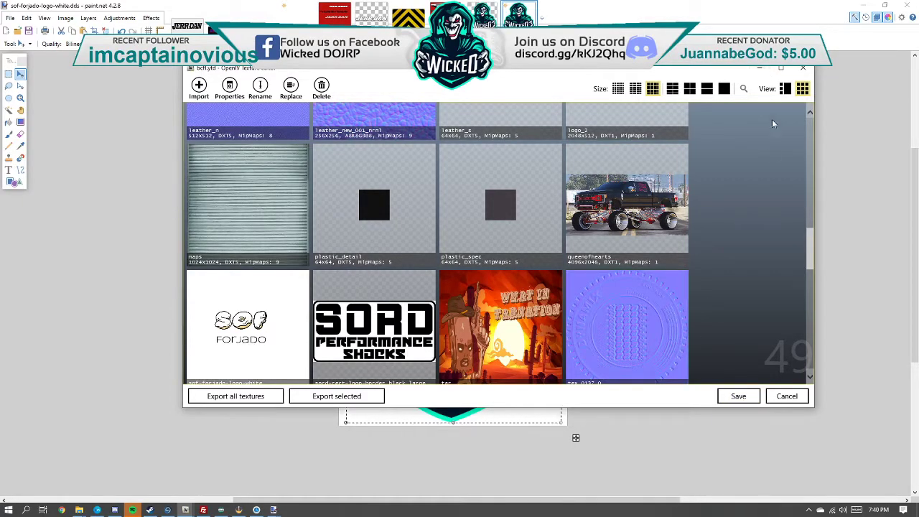
left_click(760, 68)
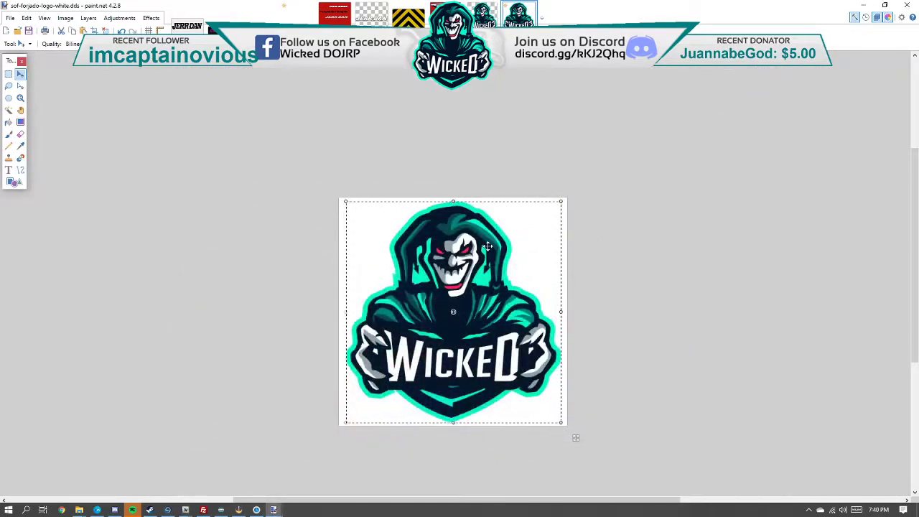
Step: Save the Wicked logo image flattened as sof-forjado-logo-white.png in PNG format with auto-detected bit depth
left_click(10, 18)
left_click(25, 91)
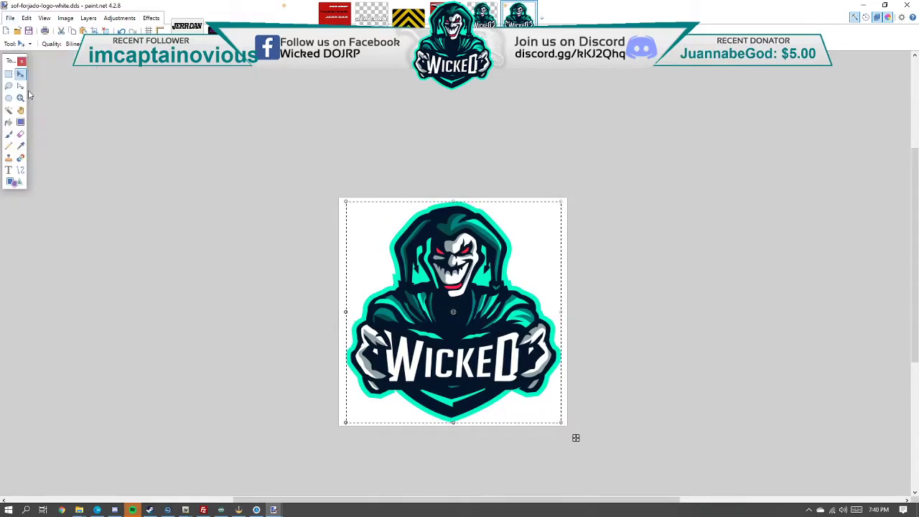
left_click(106, 223)
left_click(98, 236)
left_click(98, 222)
left_click(100, 242)
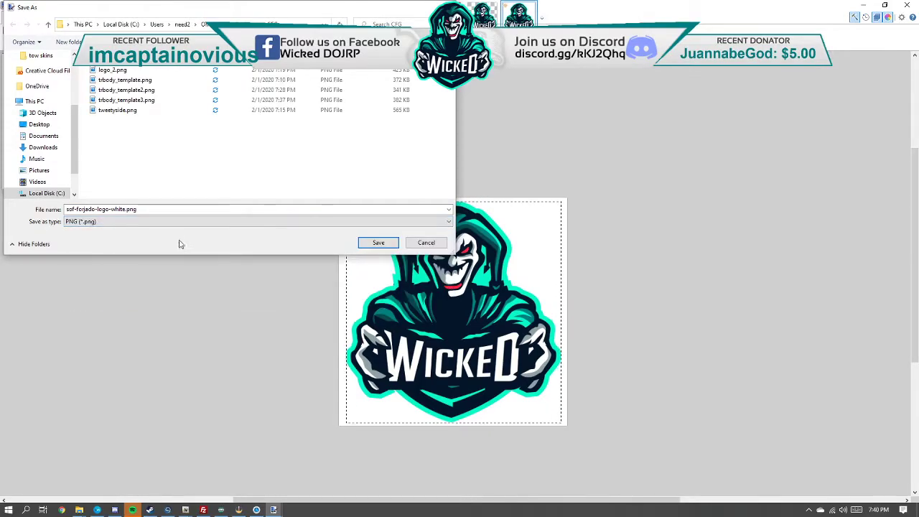
left_click(370, 244)
left_click(311, 270)
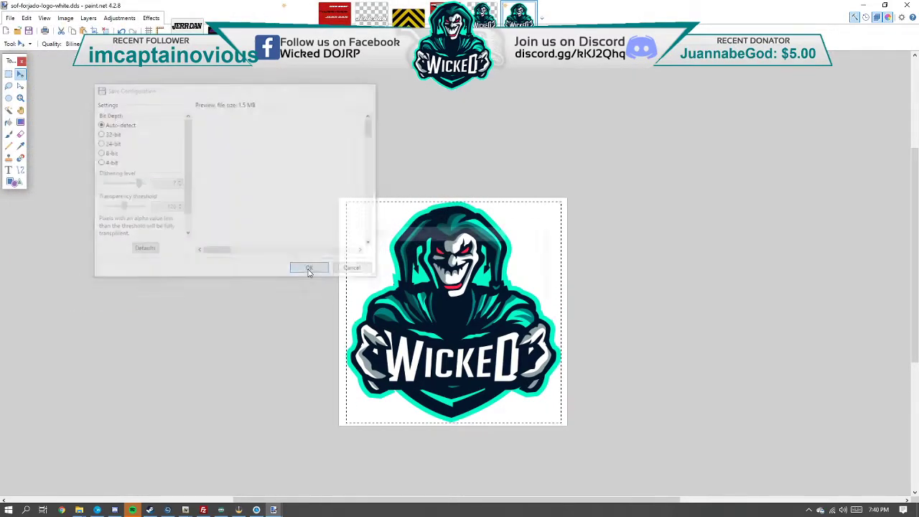
left_click(414, 280)
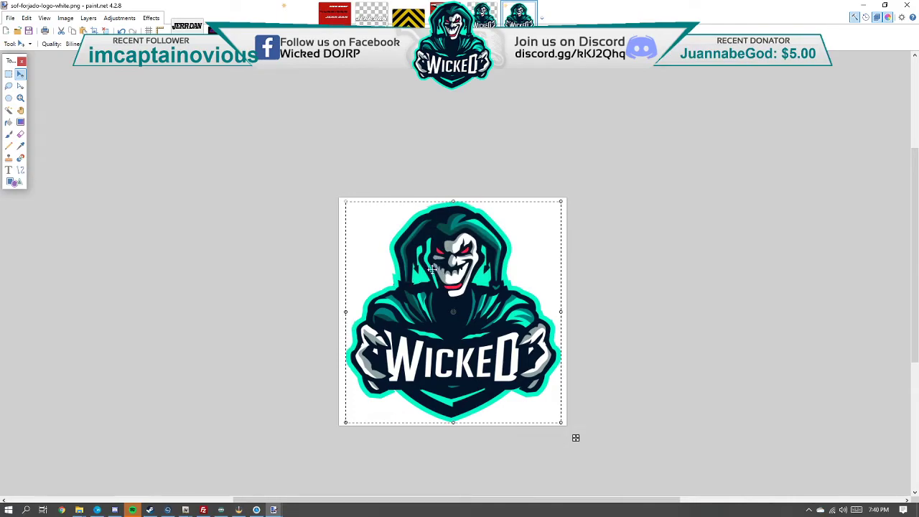
Step: In the OpenIV texture editor, replace the sof-forjado-logo-white texture with sof-forjado-logo-white.png and save the texture dictionary
left_click(862, 5)
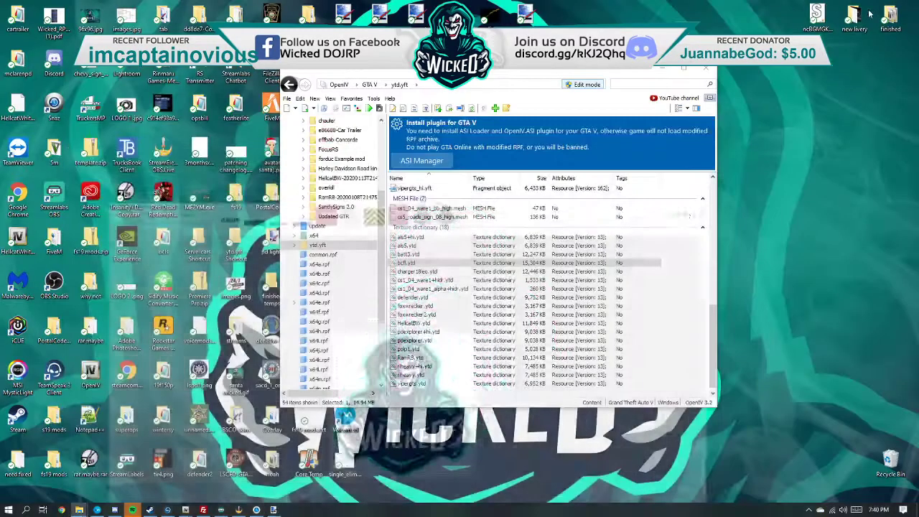
mouse_move(193, 514)
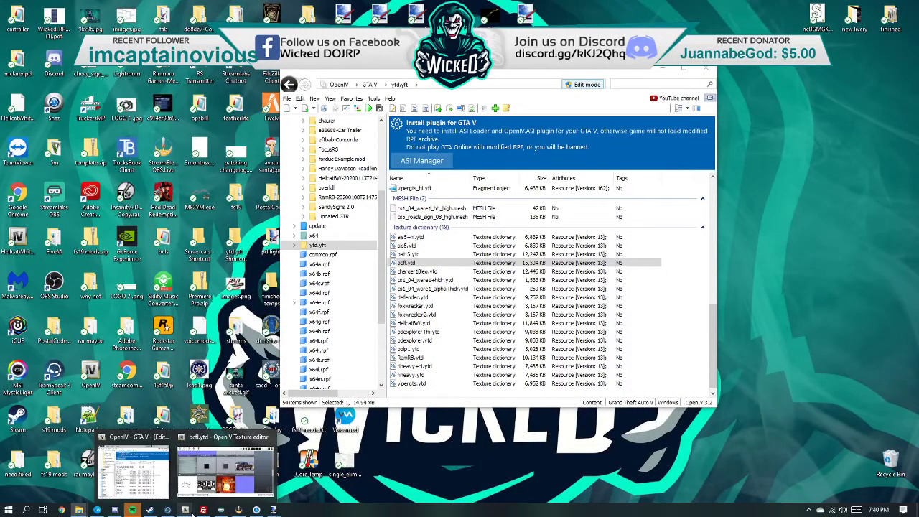
left_click(225, 470)
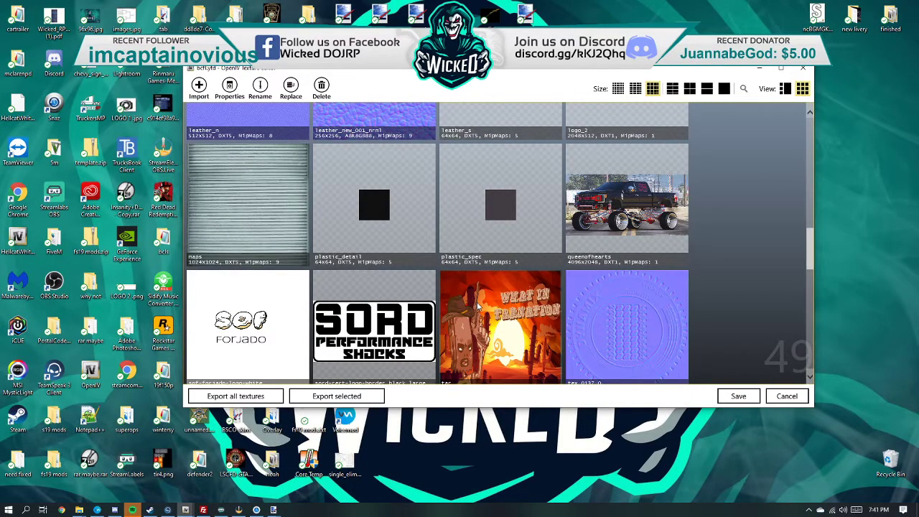
right_click(275, 310)
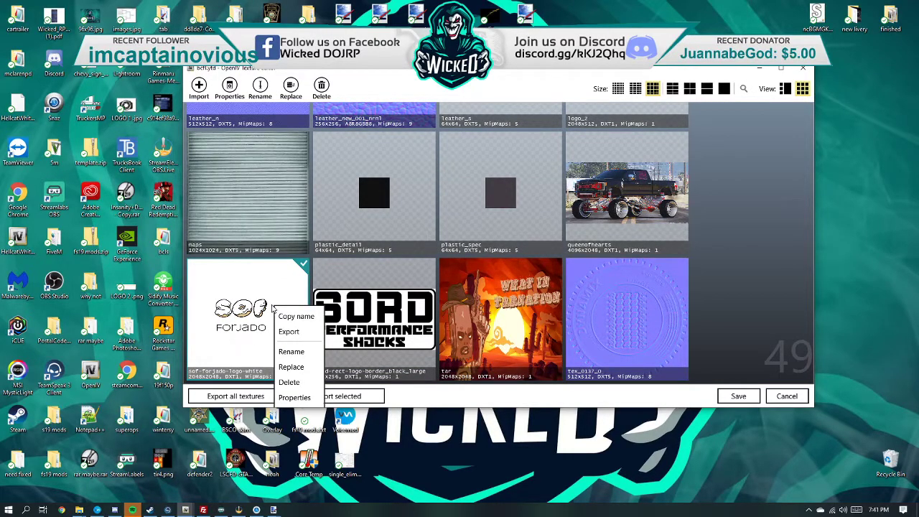
left_click(288, 366)
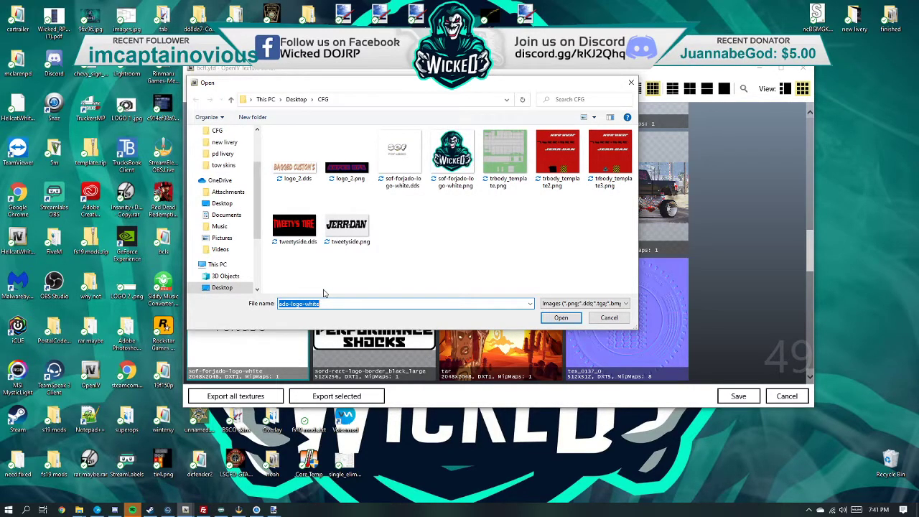
left_click(452, 156)
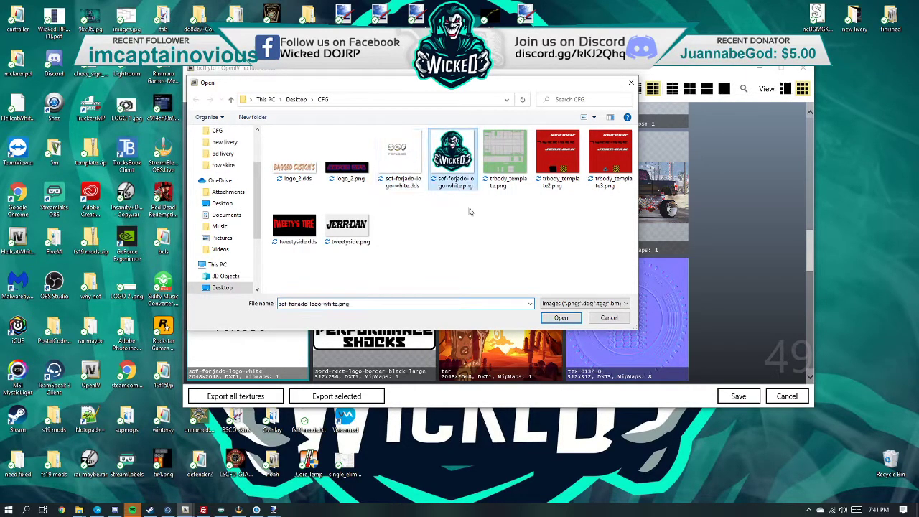
left_click(573, 320)
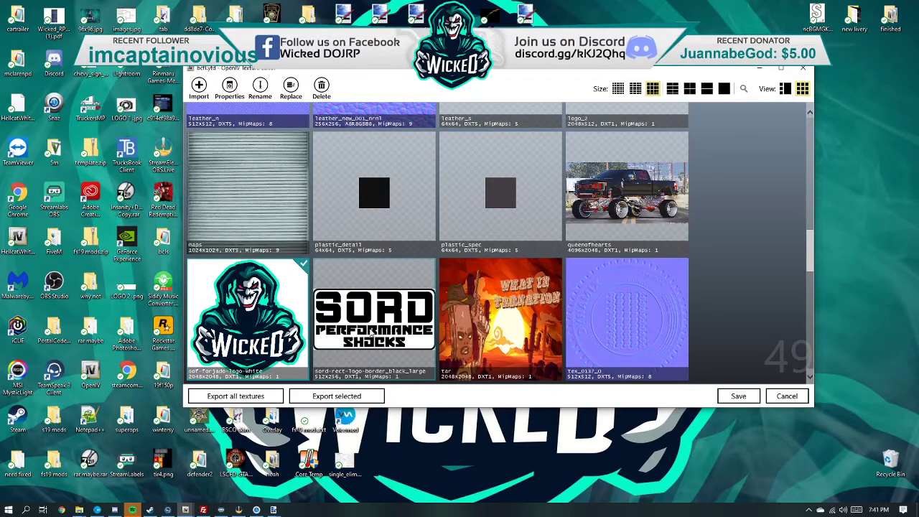
scroll(797, 269, "down", 2)
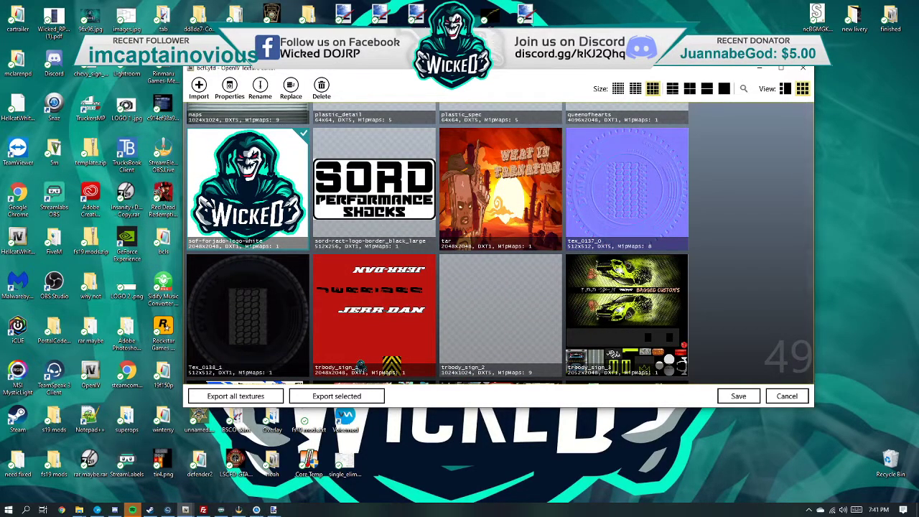
left_click(729, 394)
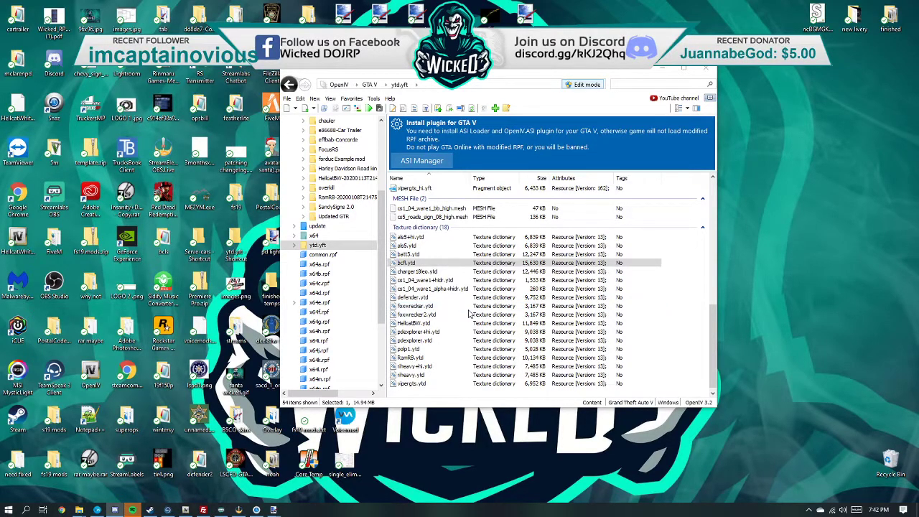
Step: Open bcfl_hi.yft in the model viewer and examine the banners and display boards along the trailer's awning side
scroll(468, 314, "down", 1)
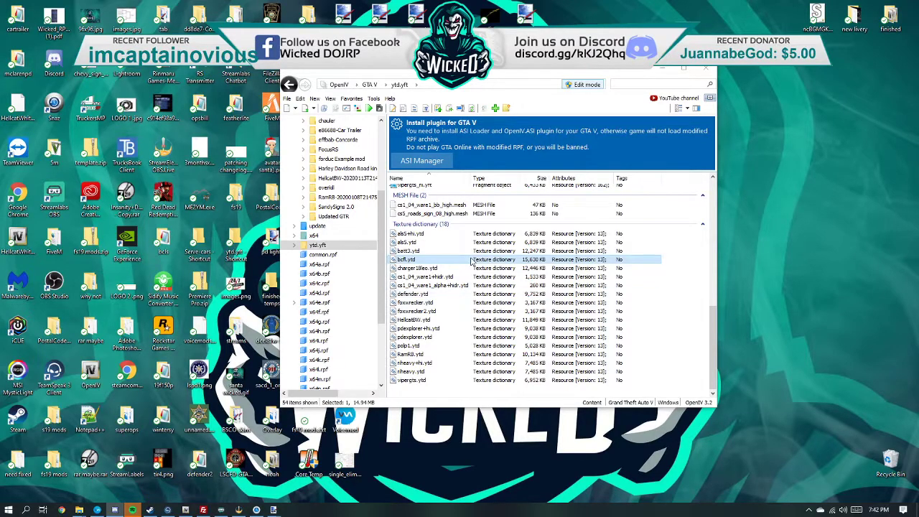
scroll(463, 327, "up", 10)
left_click(420, 239)
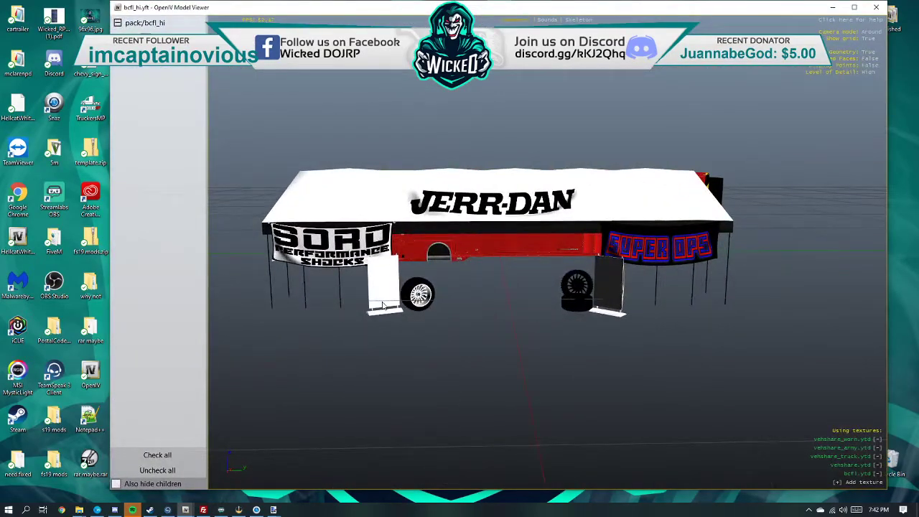
left_click_drag(383, 305, 393, 240)
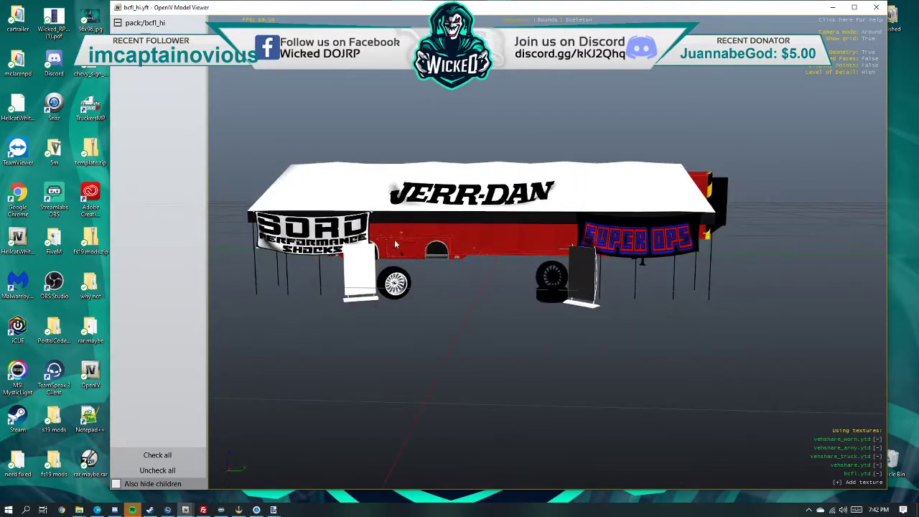
scroll(393, 241, "up", 3)
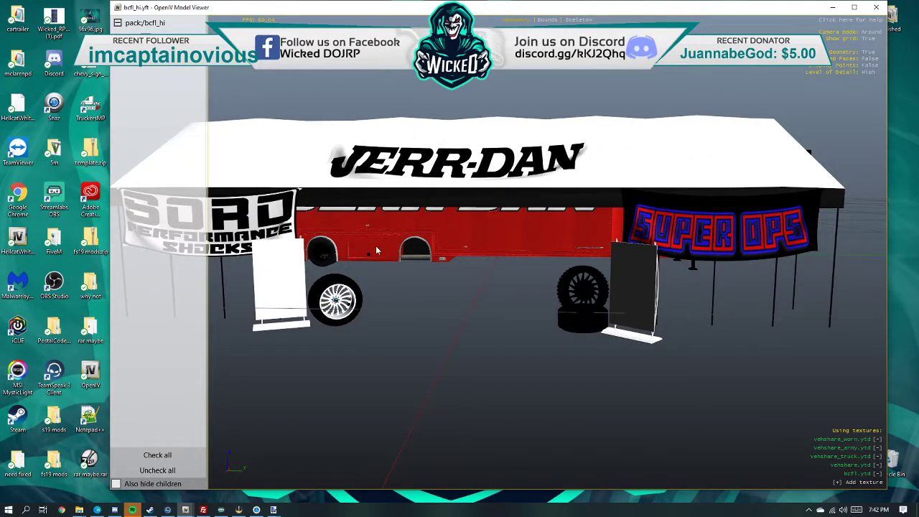
Step: Examine the awning, banners and red trailer side from several angles, and close the model viewer
left_click_drag(391, 255, 581, 226)
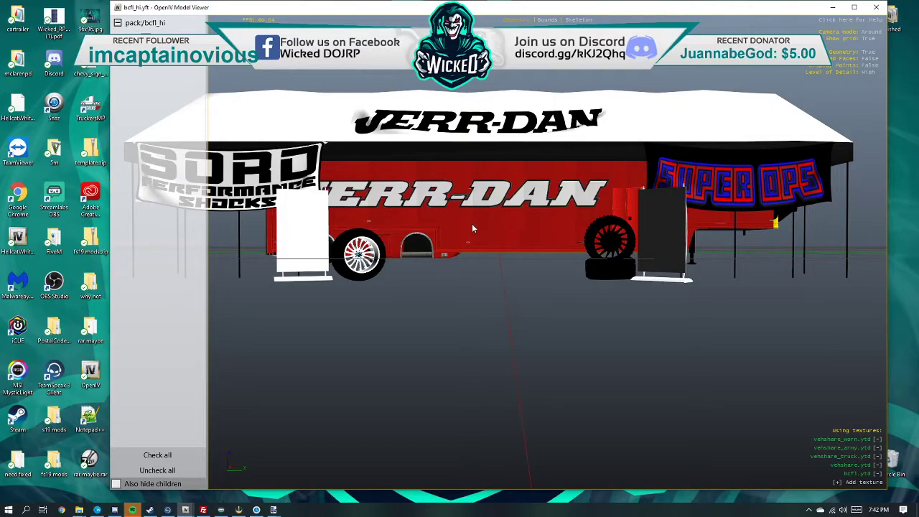
left_click_drag(455, 228, 540, 233)
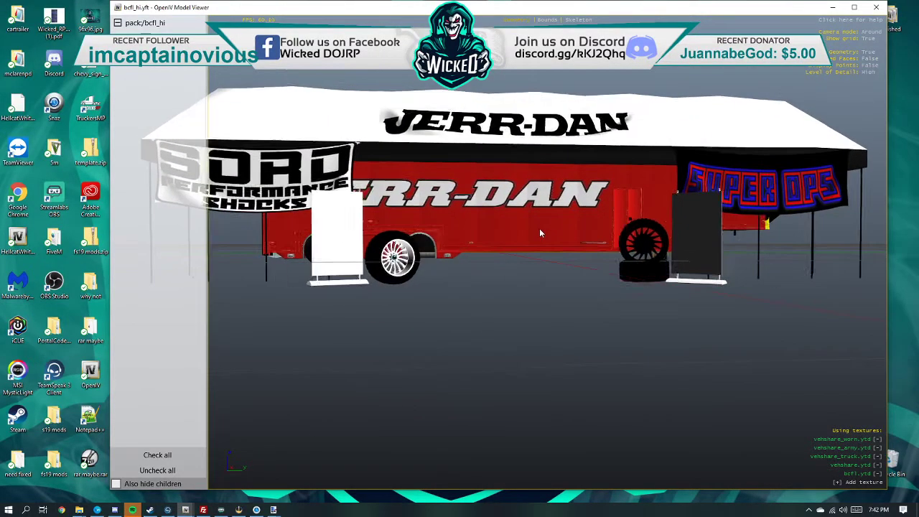
left_click_drag(606, 280, 542, 251)
scroll(543, 253, "down", 2)
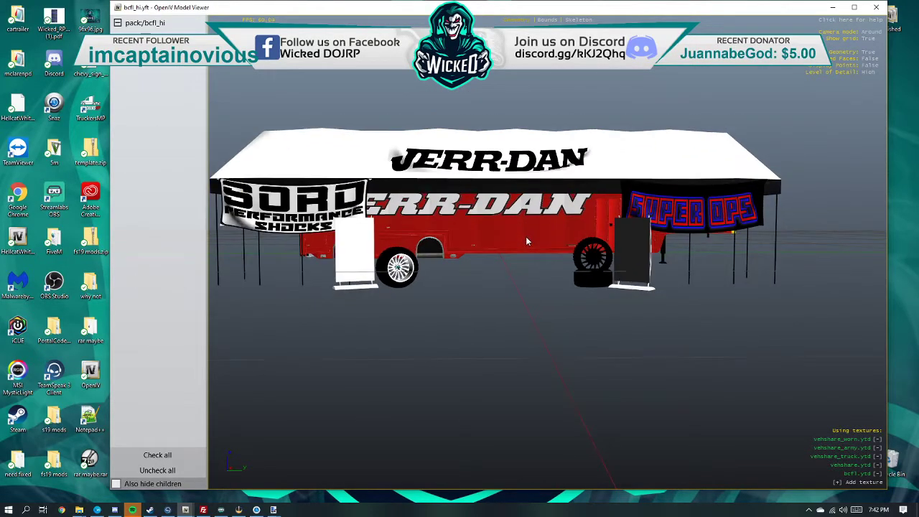
left_click(875, 7)
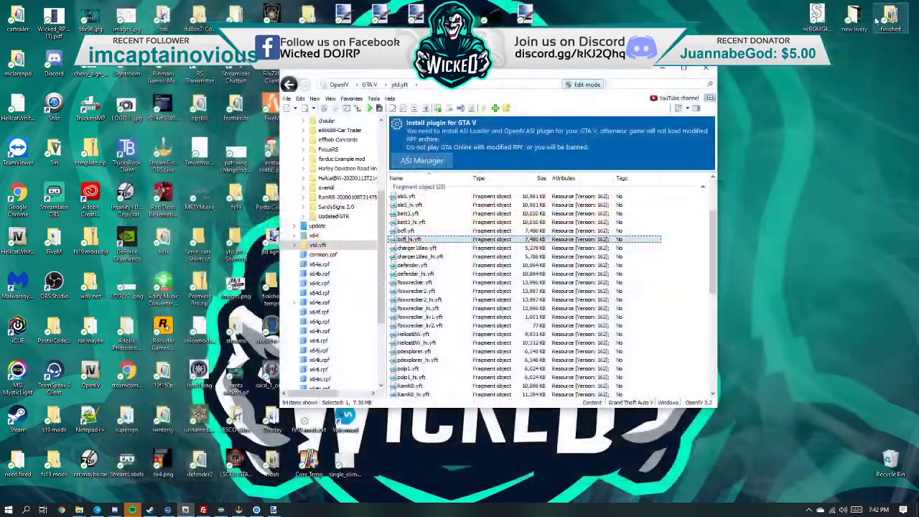
Step: Switch to Chrome and search Google for nhra 2020
left_click(62, 511)
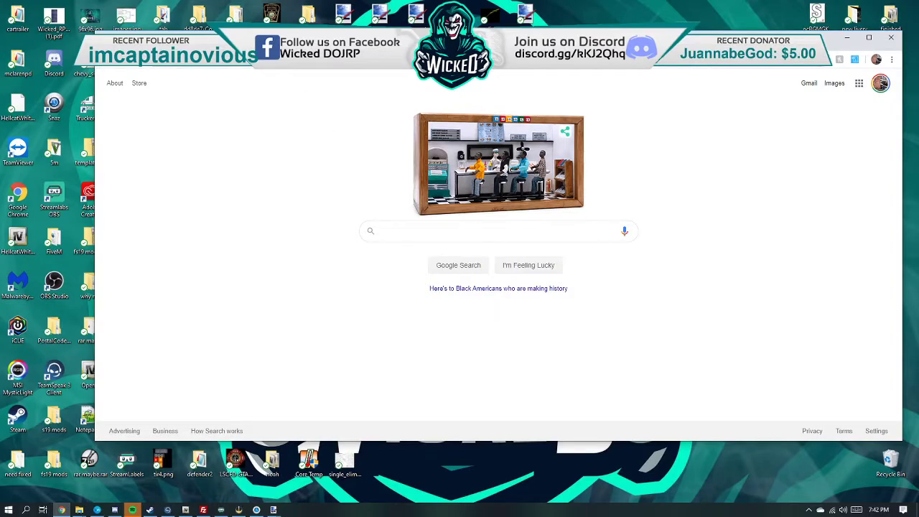
left_click(461, 225)
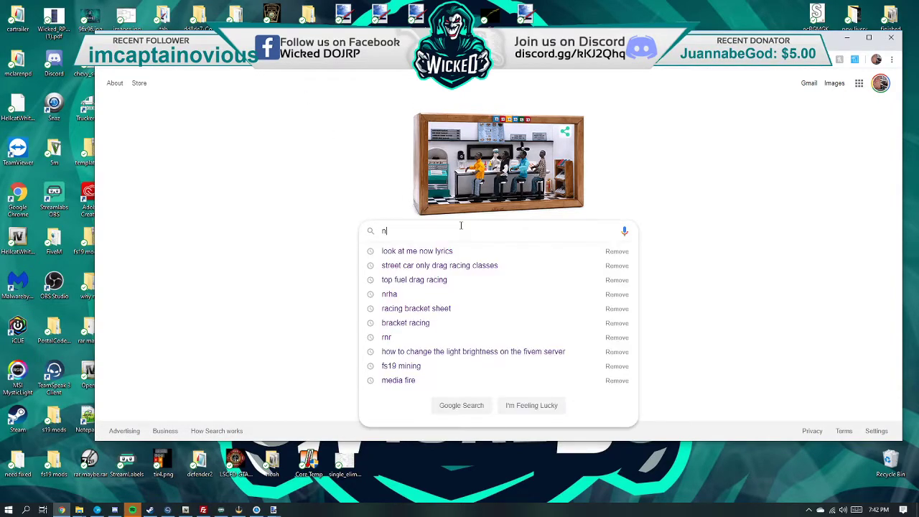
type("nhra")
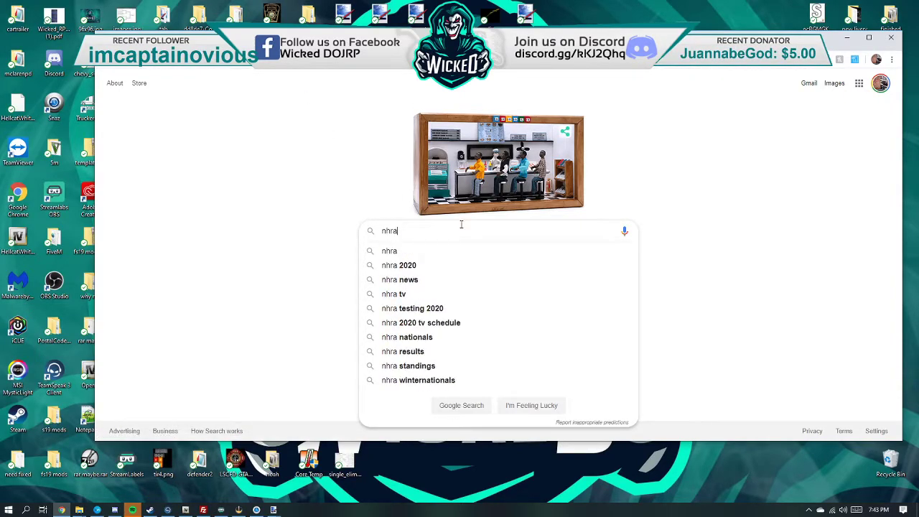
left_click(413, 266)
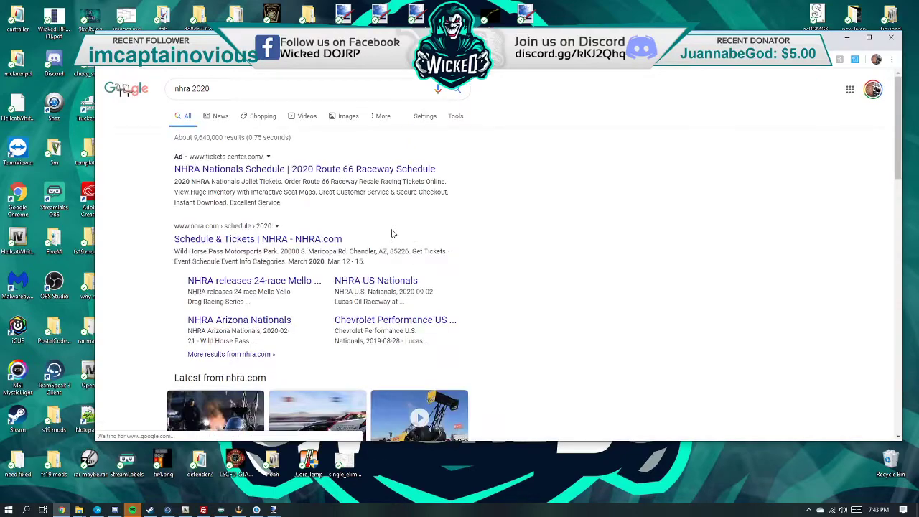
left_click(316, 171)
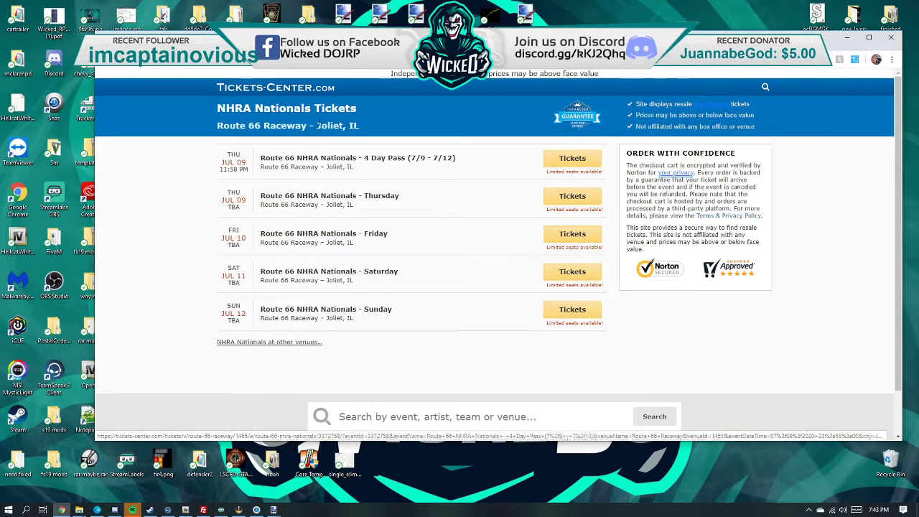
scroll(426, 251, "down", 2)
scroll(418, 240, "up", 2)
key("alt+Left")
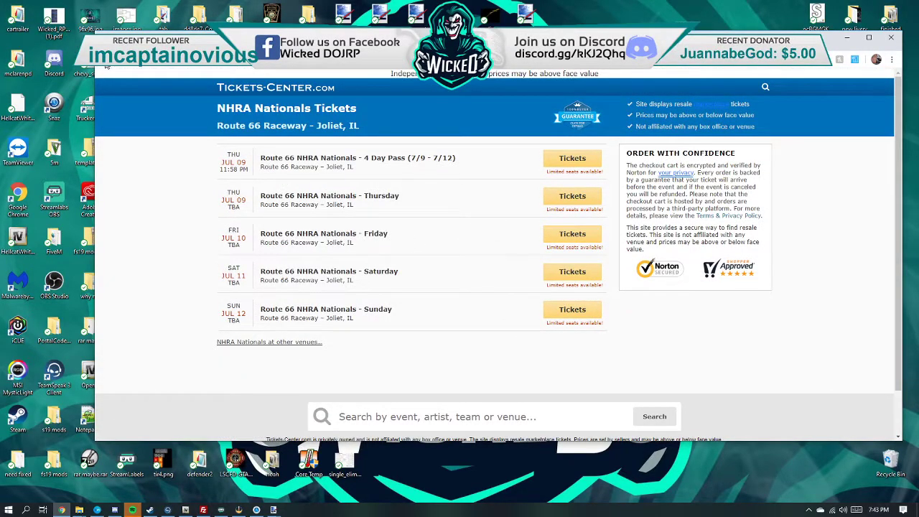
Step: Look through the web results and the image results for nhra 2020 for a usable NHRA logo
scroll(347, 210, "down", 3)
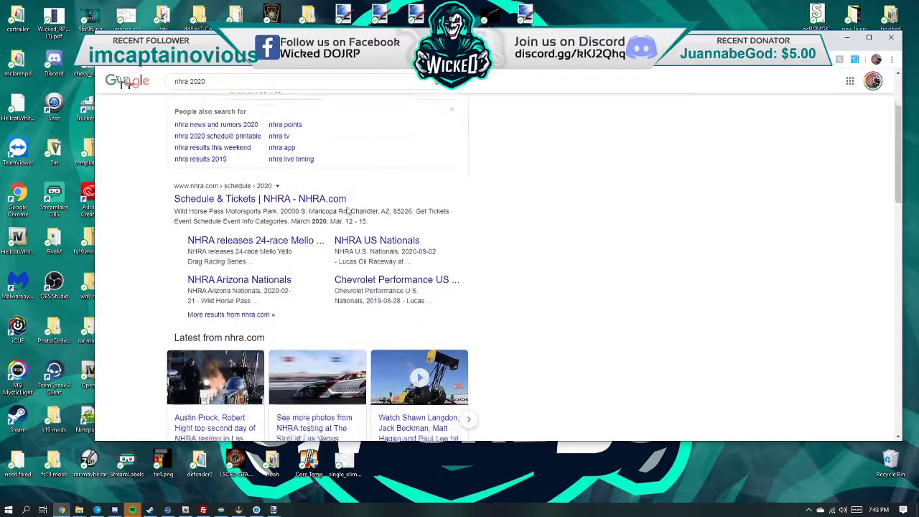
scroll(345, 210, "down", 3)
scroll(345, 211, "down", 2)
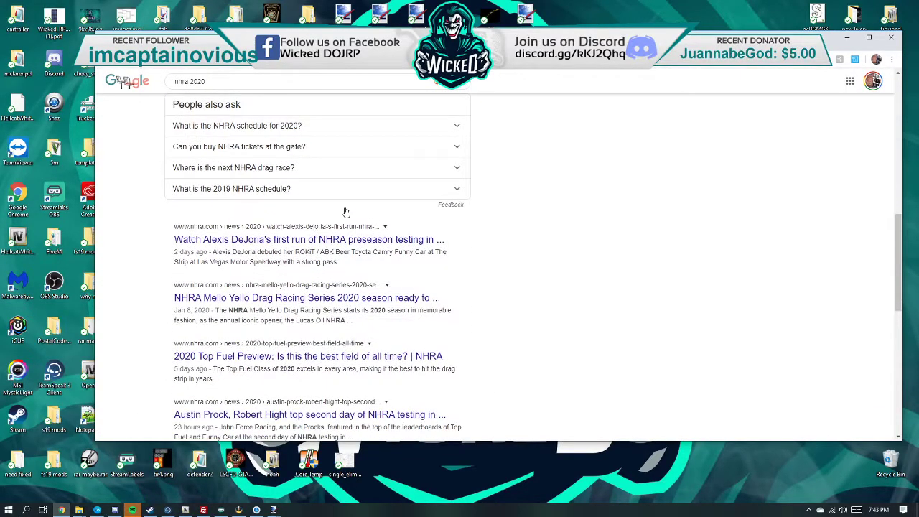
scroll(345, 211, "up", 8)
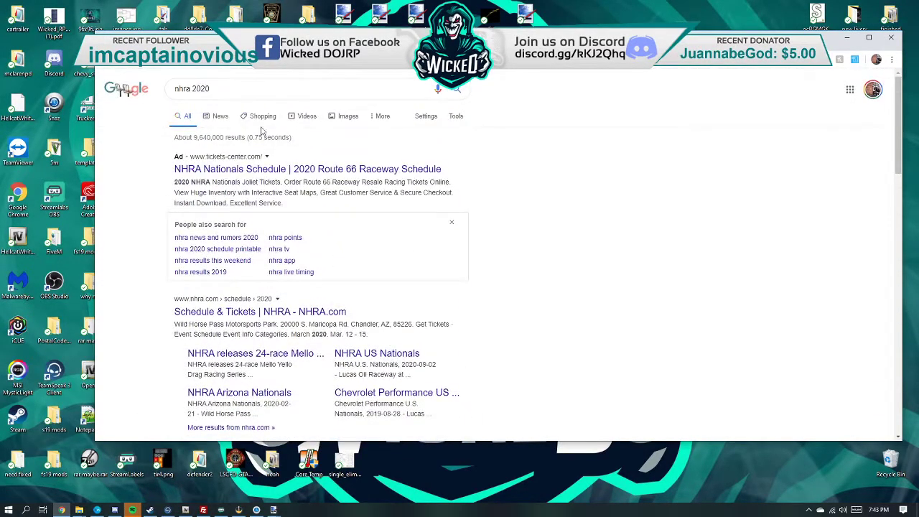
left_click(349, 117)
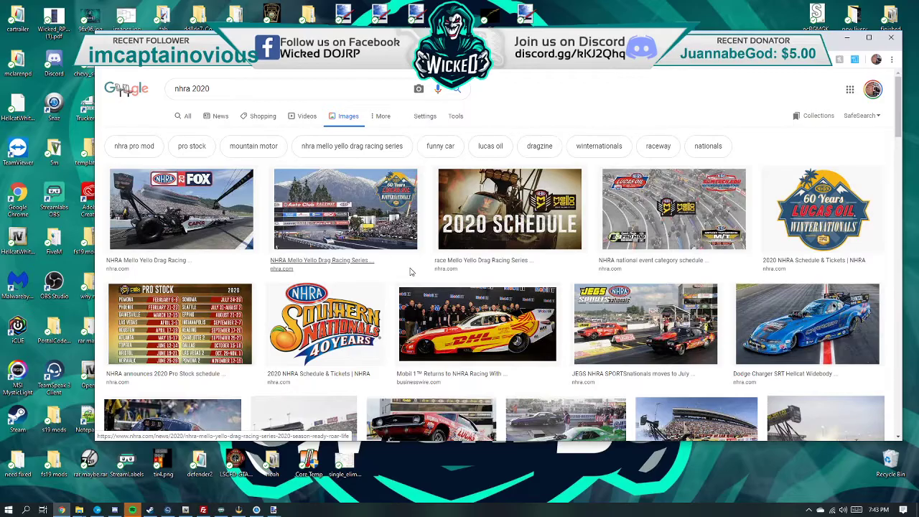
scroll(411, 271, "down", 2)
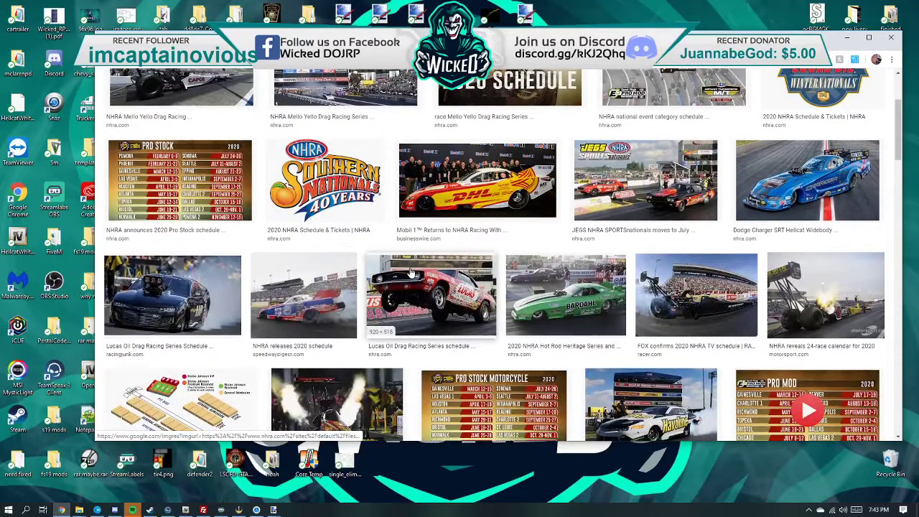
scroll(411, 271, "down", 3)
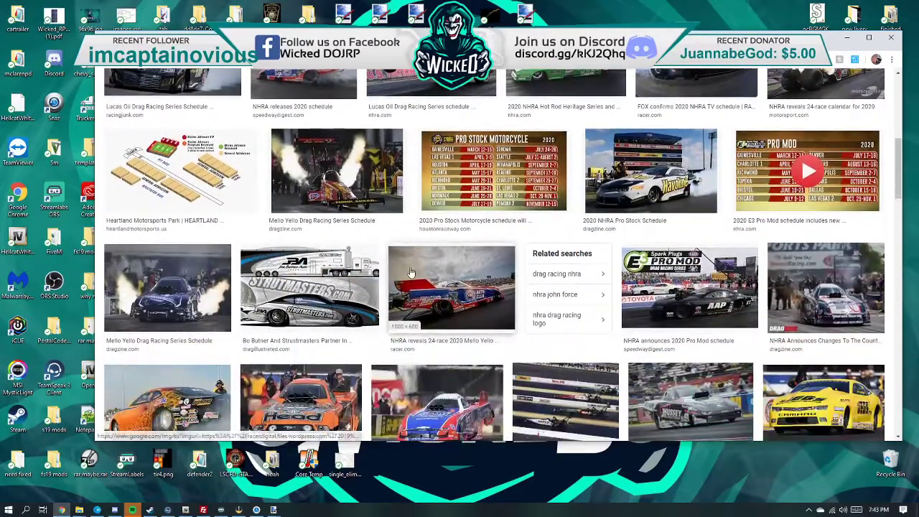
scroll(411, 271, "down", 3)
scroll(411, 271, "down", 3)
scroll(411, 271, "down", 3)
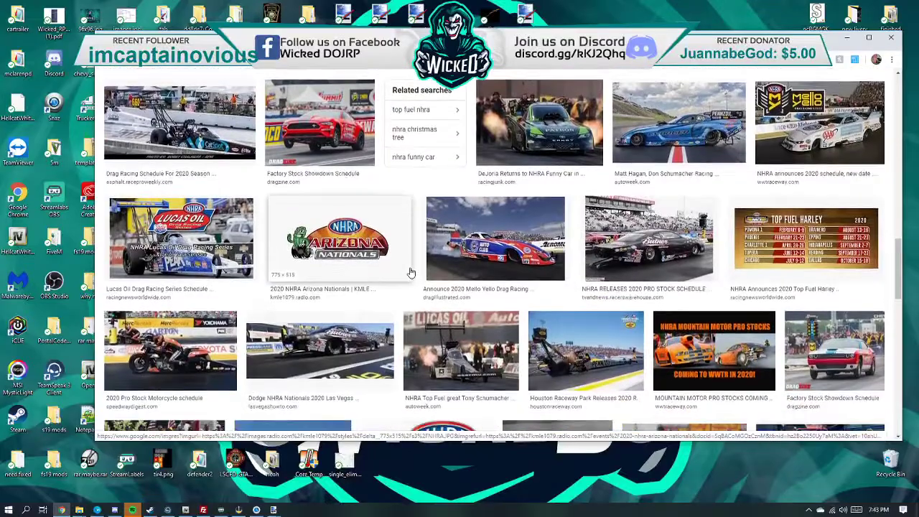
scroll(410, 271, "down", 3)
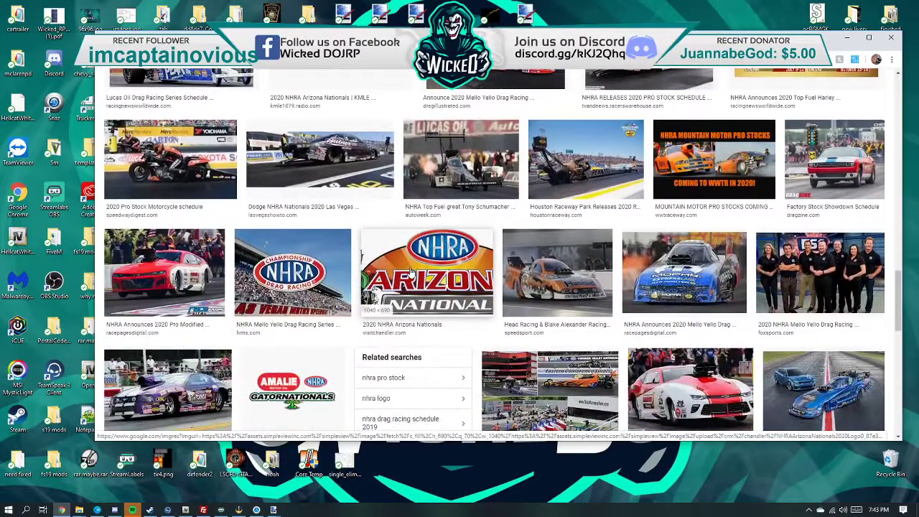
scroll(411, 271, "down", 1)
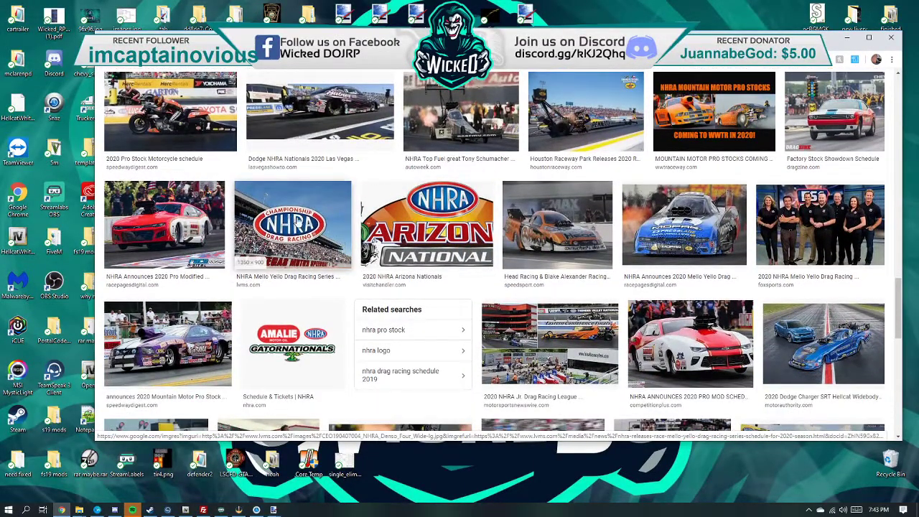
scroll(295, 237, "up", 8)
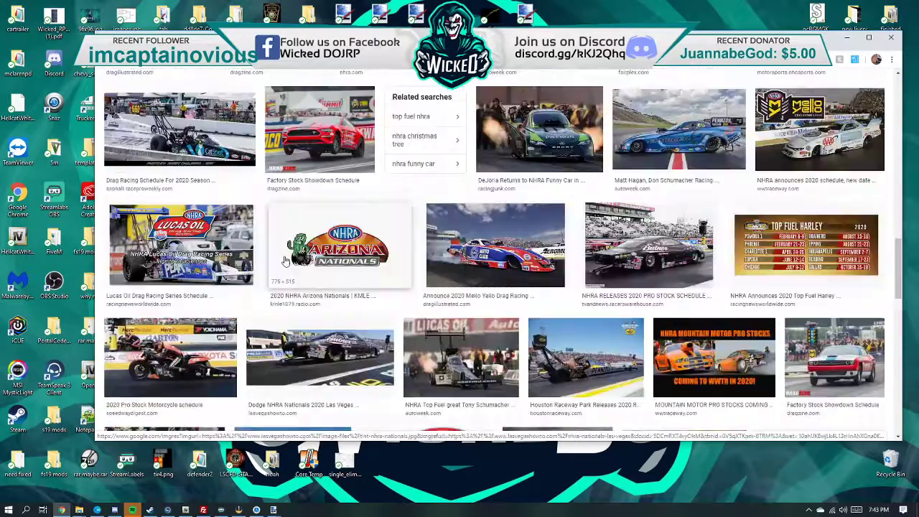
scroll(287, 266, "up", 5)
Step: Refine the image search to nhra 2020 logo png
left_click(251, 92)
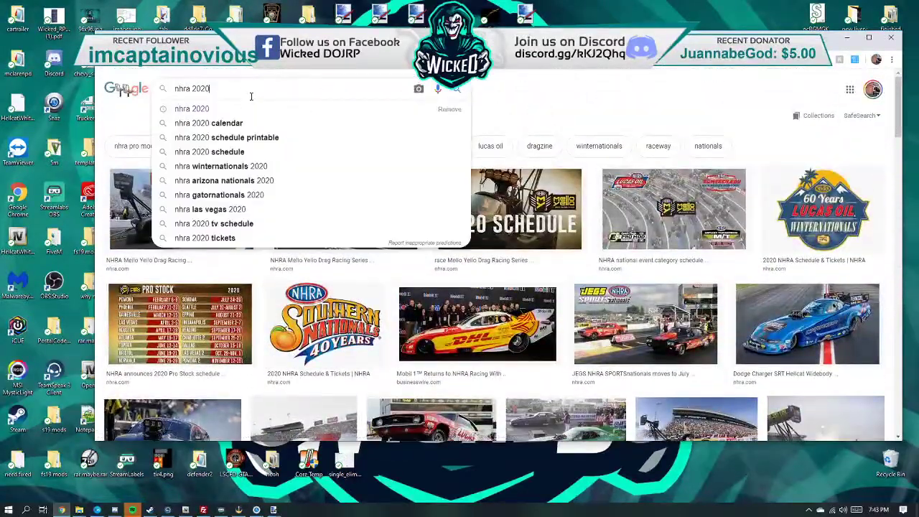
type("log")
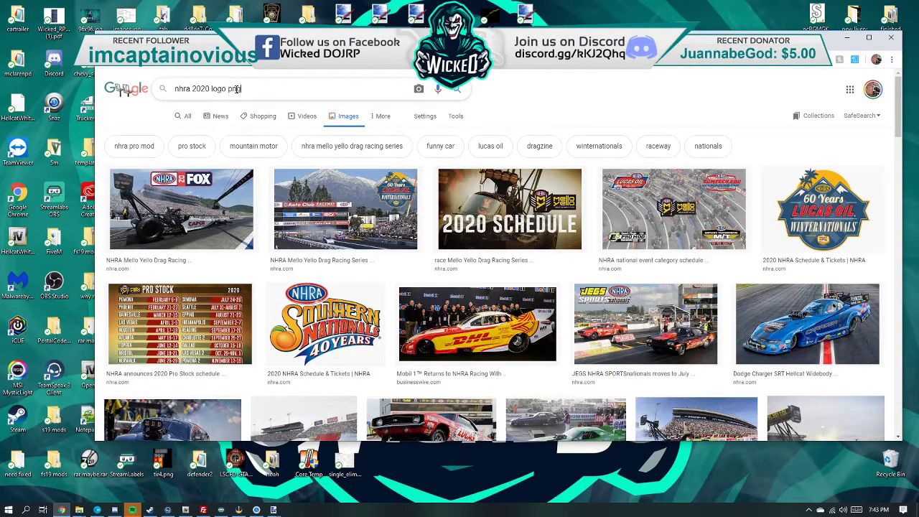
type("o png")
key("Return")
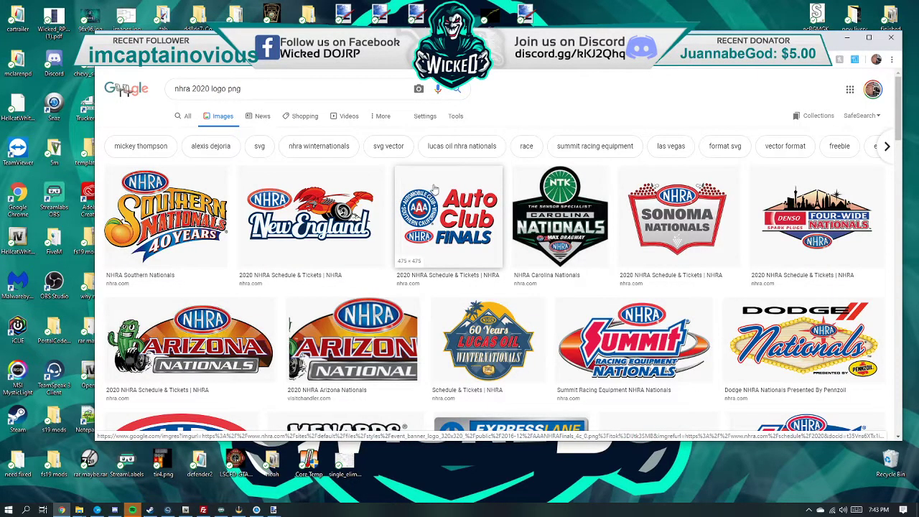
Step: Browse the logo image results and open the preview of the plain oval NHRA logo from NBC Sports
scroll(433, 186, "down", 2)
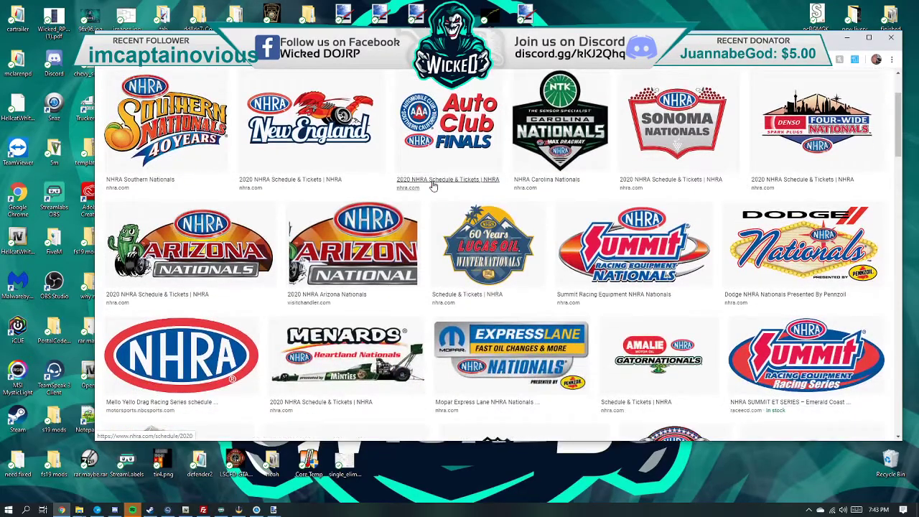
scroll(423, 179, "down", 2)
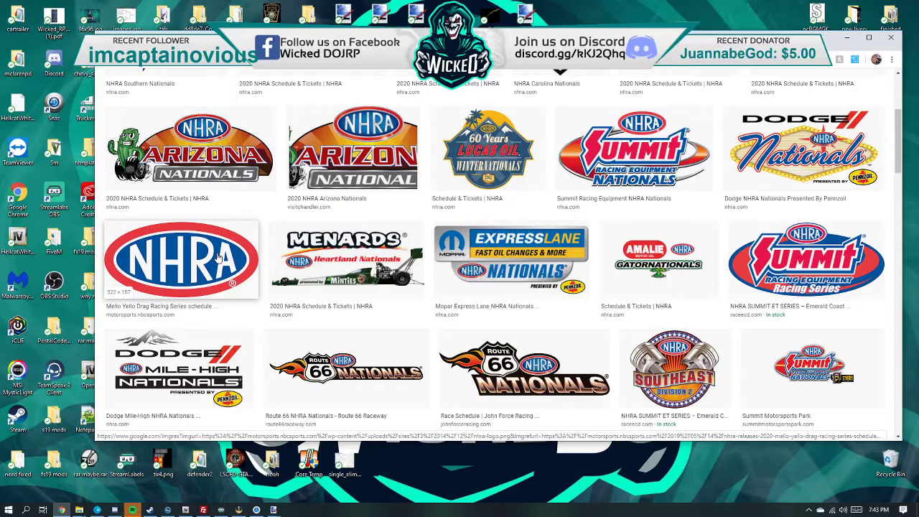
scroll(219, 257, "down", 2)
scroll(219, 257, "down", 3)
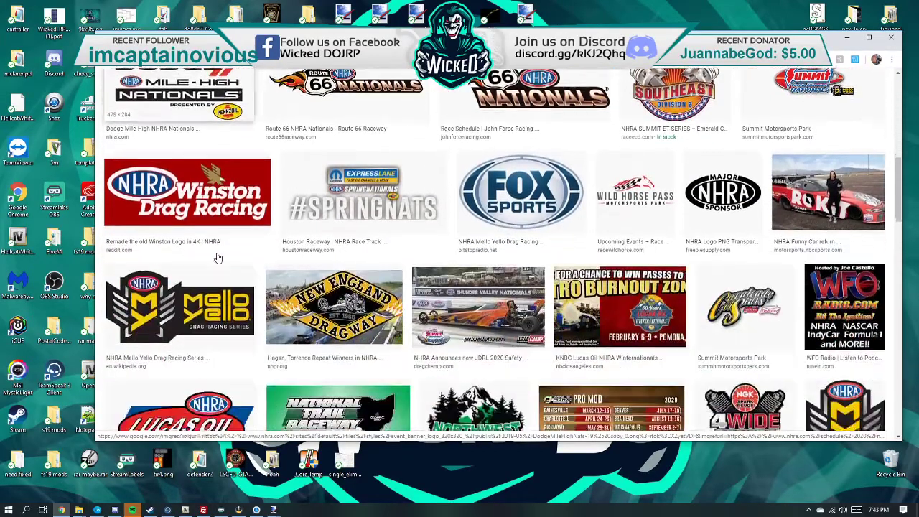
scroll(219, 257, "down", 2)
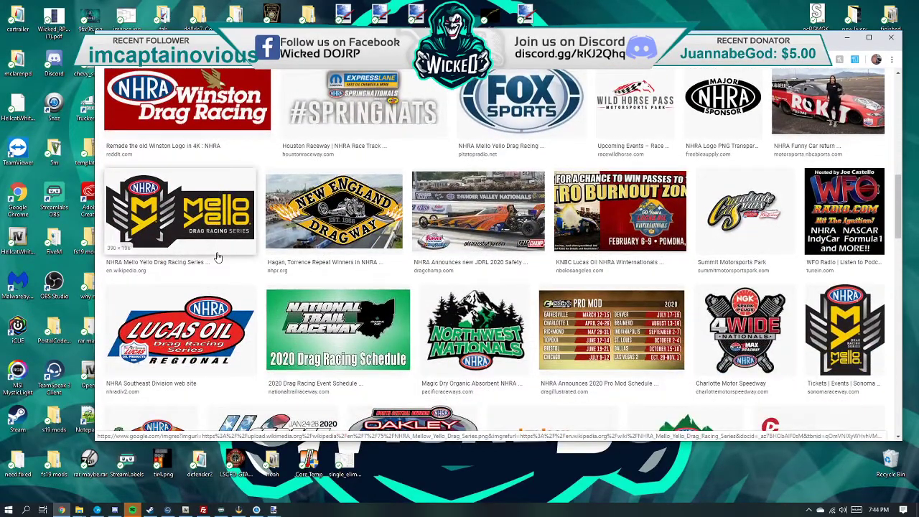
scroll(219, 257, "up", 6)
left_click(219, 257)
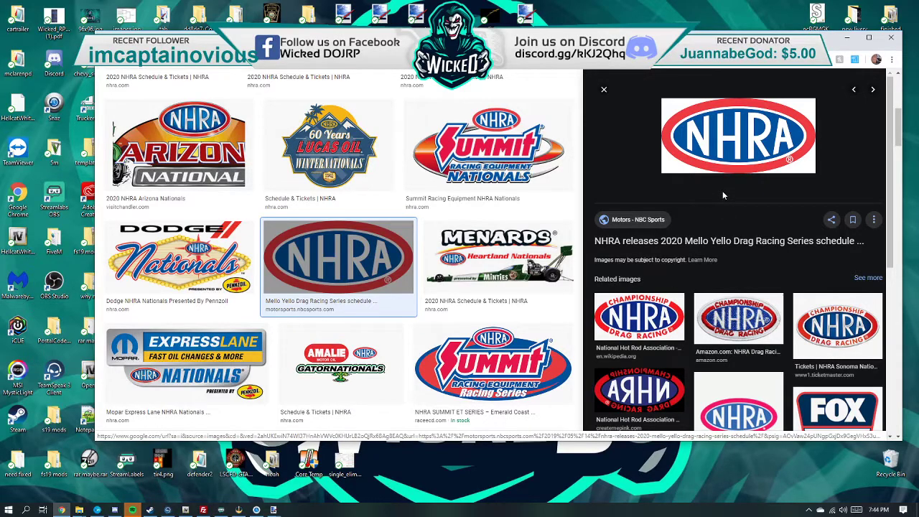
Step: Open the related Championship Drag Racing NHRA logo from Wikipedia and save it to the texture folder as 1200px-National_Hot_Rod_Association_Logo.svg.png
scroll(722, 190, "down", 2)
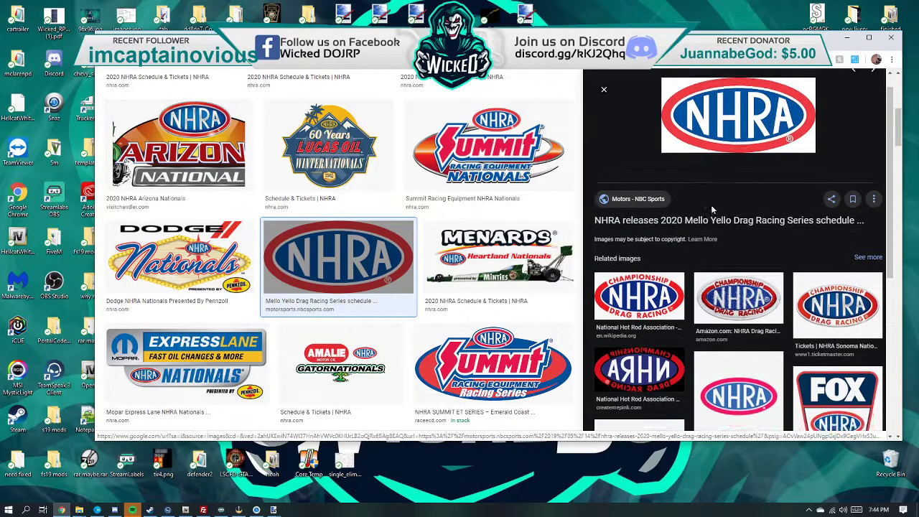
scroll(710, 209, "up", 2)
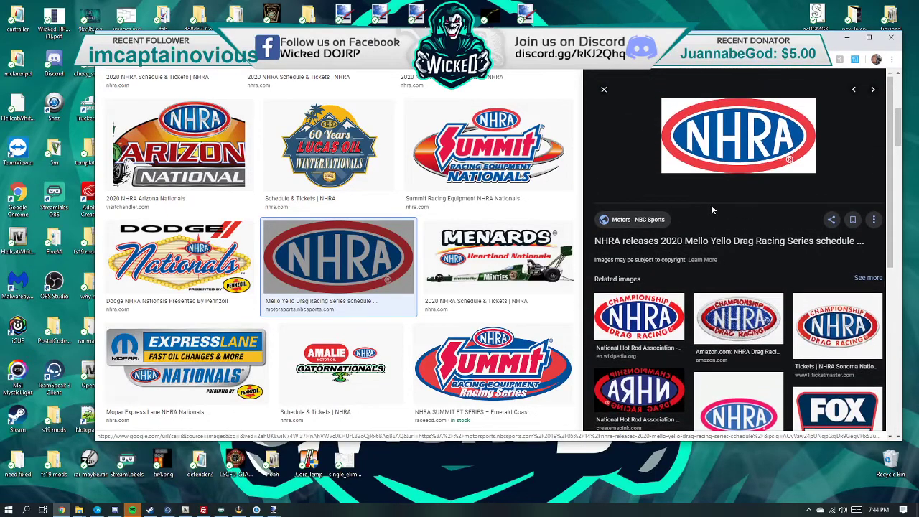
left_click(665, 309)
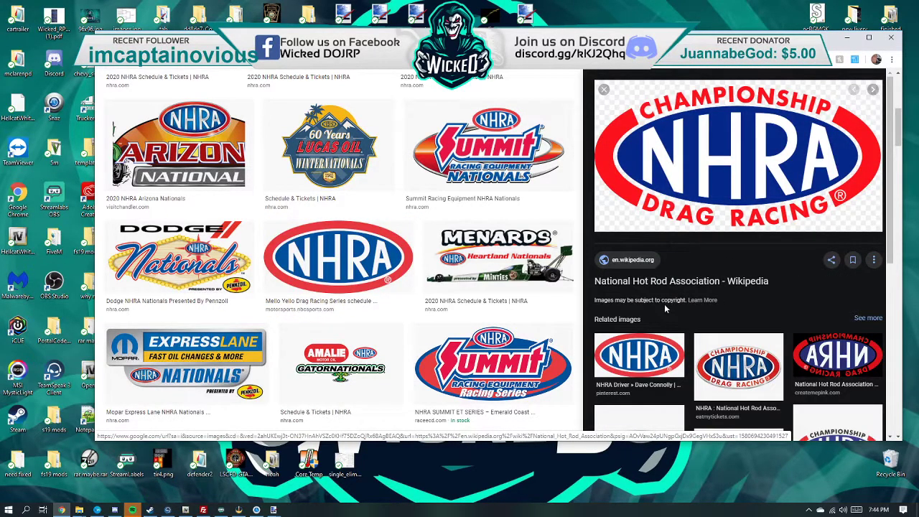
right_click(728, 144)
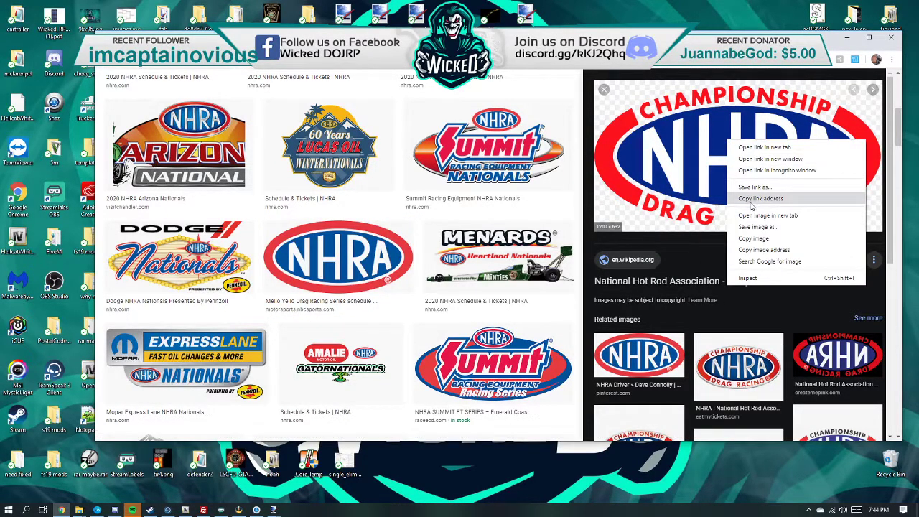
left_click(755, 227)
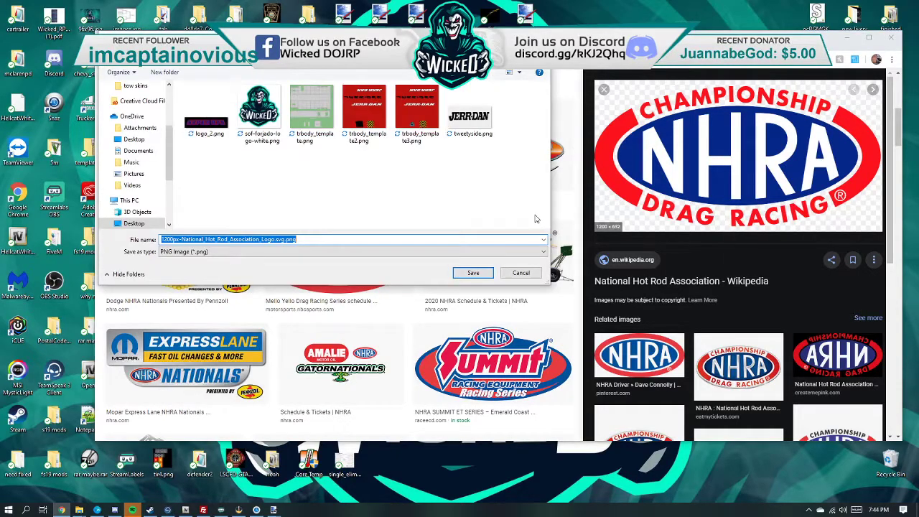
left_click(464, 272)
Step: Replace the logo query with an image search for tj zizzo
scroll(402, 237, "up", 3)
scroll(396, 230, "up", 1)
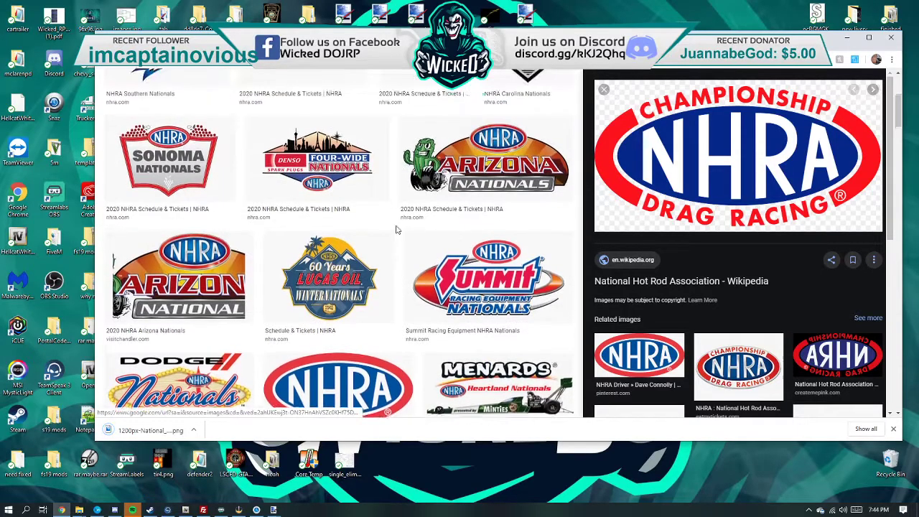
scroll(393, 227, "up", 3)
left_click_drag(244, 88, 147, 89)
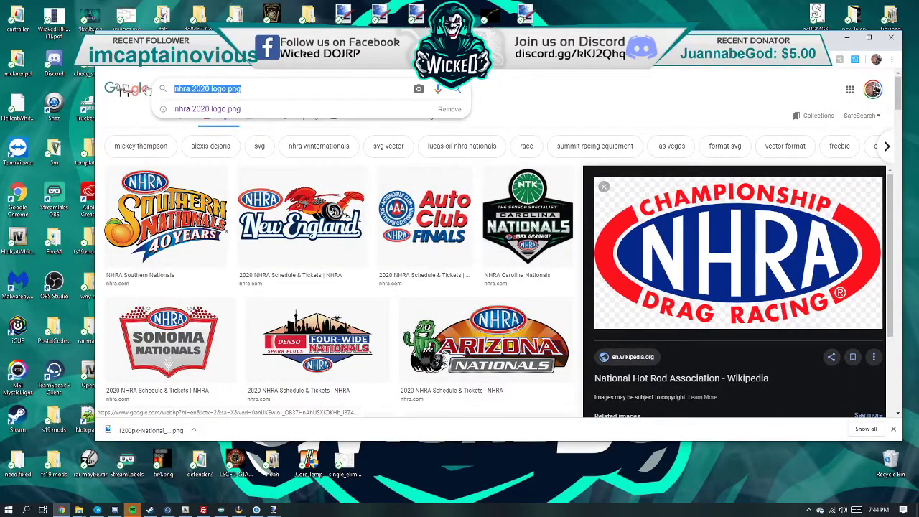
type("tj zizzo")
key("Return")
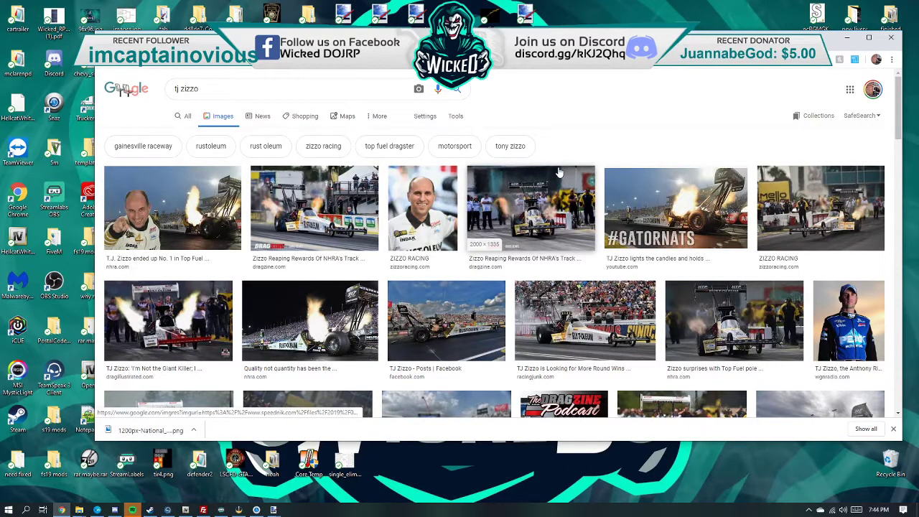
Step: Browse the TJ Zizzo image results, view the Getty Images page of the exploding dragster photo, and return to the results
scroll(559, 172, "down", 3)
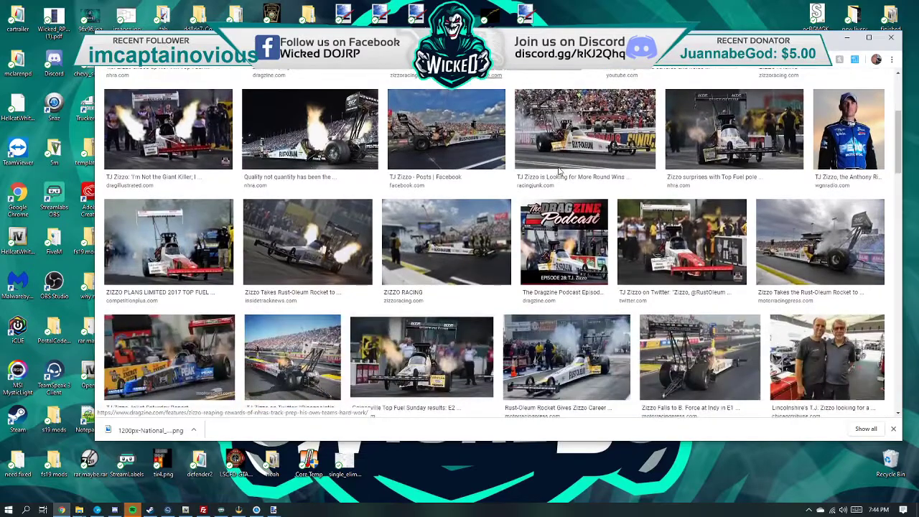
scroll(559, 170, "down", 3)
scroll(559, 174, "down", 1)
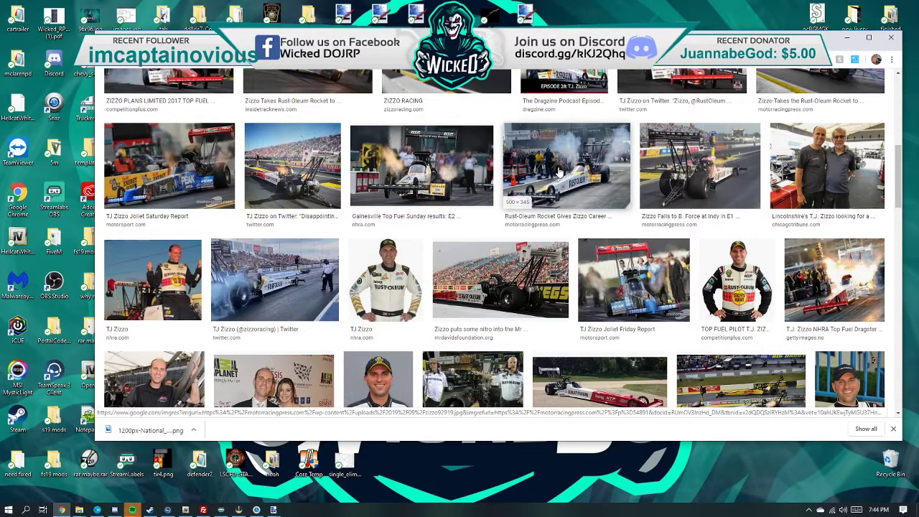
scroll(735, 263, "down", 1)
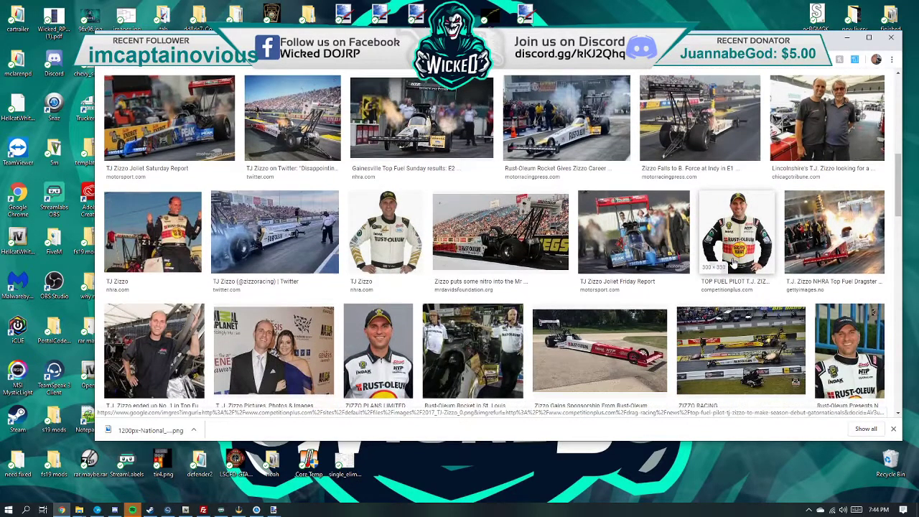
left_click(822, 244)
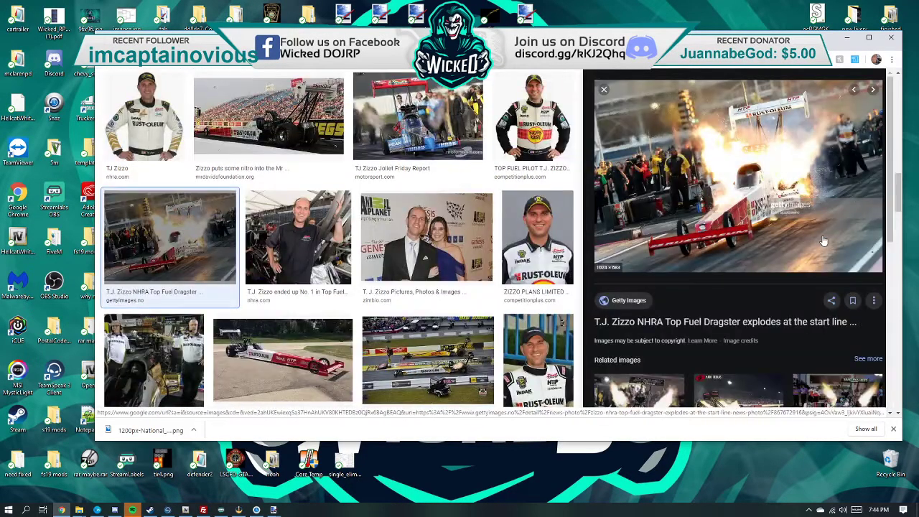
left_click(814, 246)
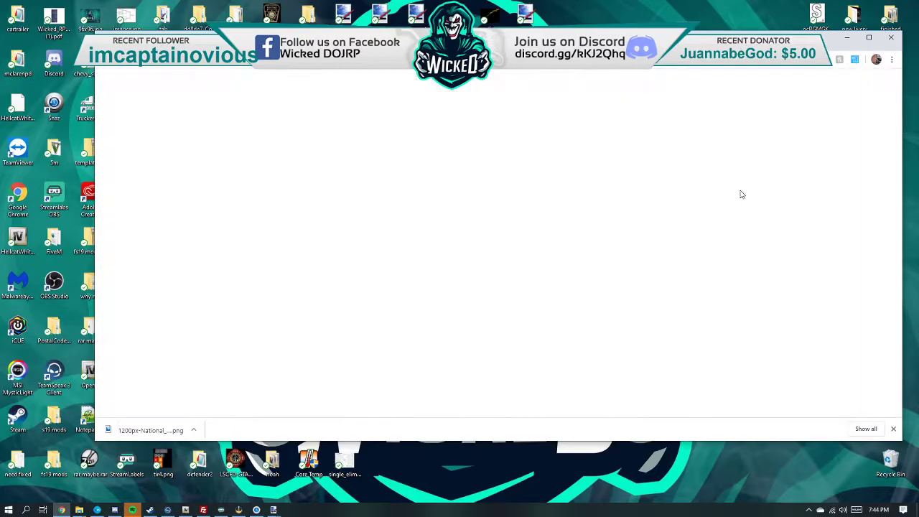
scroll(536, 229, "down", 3)
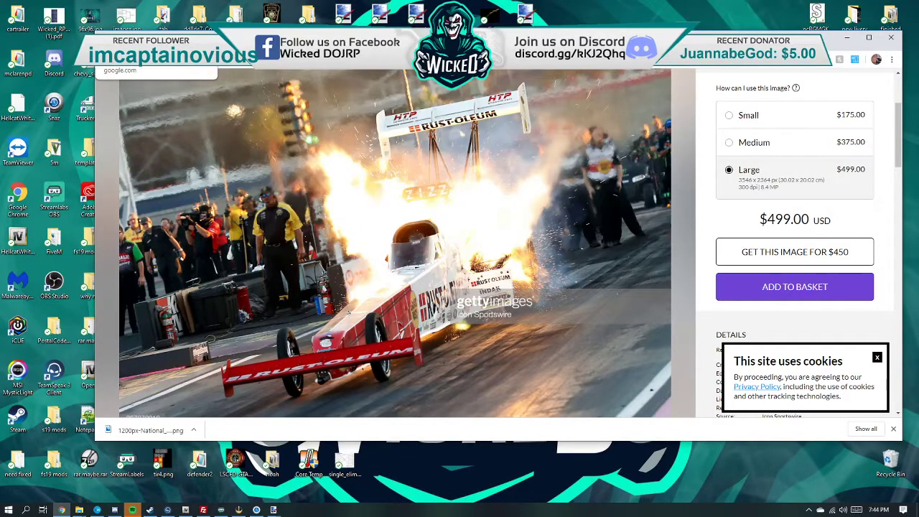
key("alt+Left")
Step: Look through more dragster photos, open the source page of the Racing Nuts Radio Network picture, and return to the results
scroll(321, 256, "down", 5)
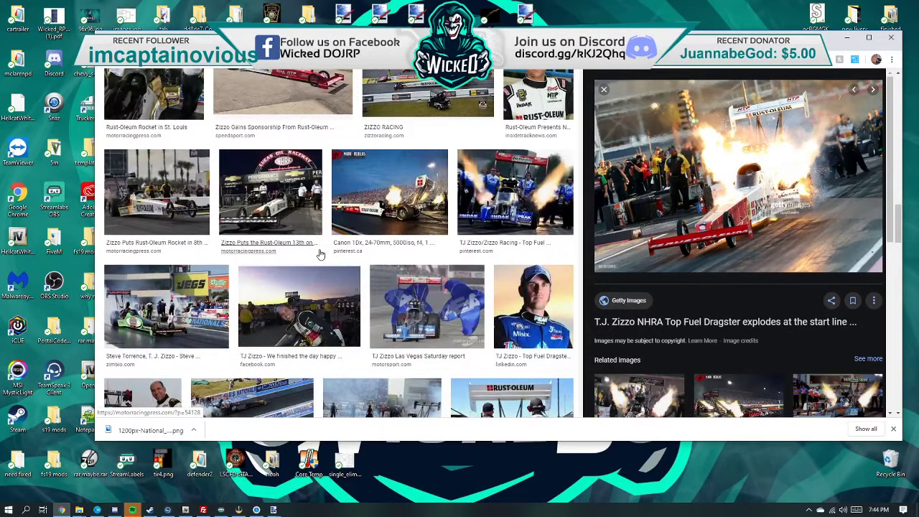
scroll(321, 255, "down", 4)
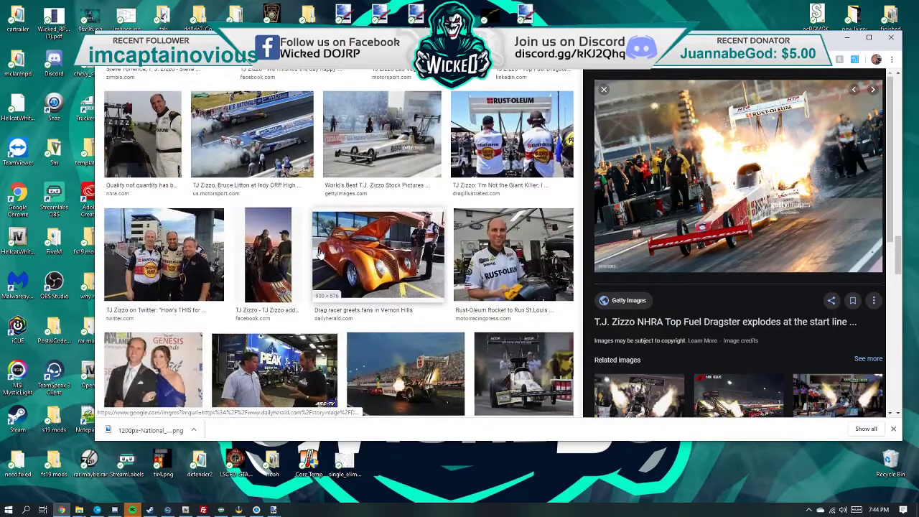
scroll(320, 254, "down", 3)
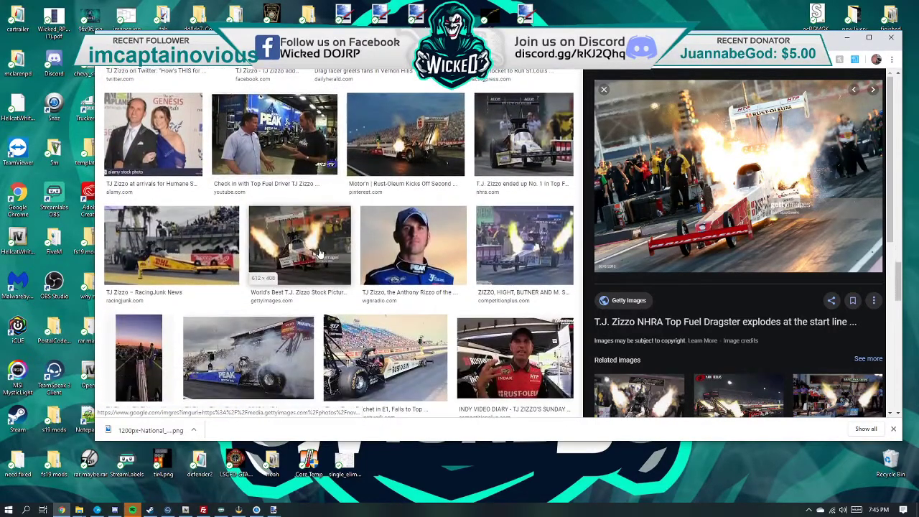
scroll(321, 254, "down", 2)
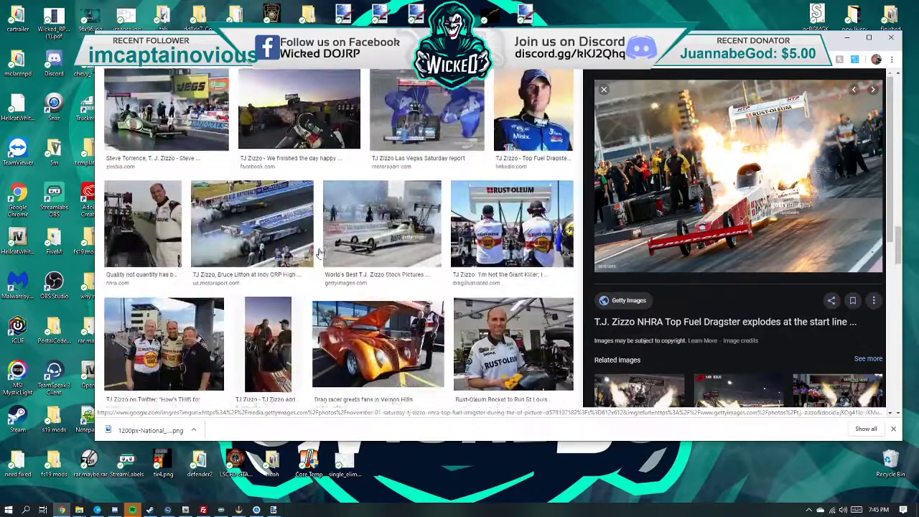
left_click(400, 308)
left_click(679, 192)
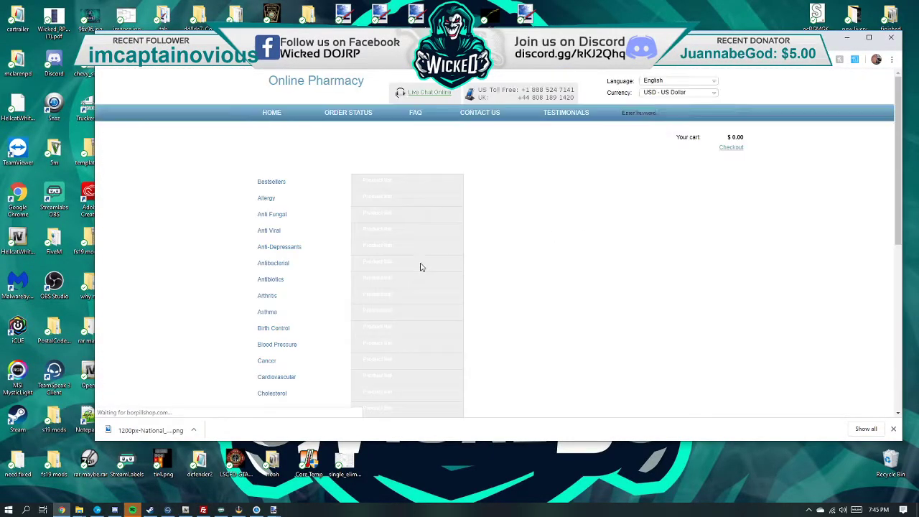
scroll(420, 264, "down", 4)
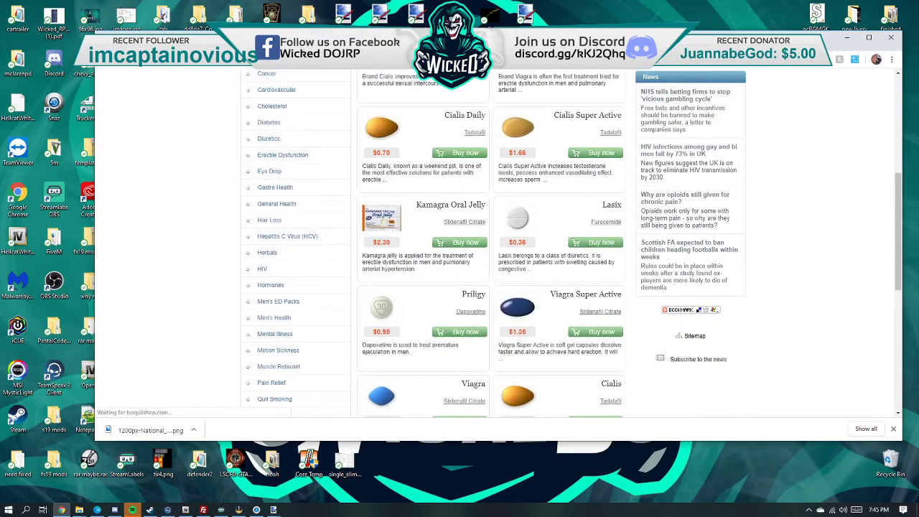
key("alt+Left")
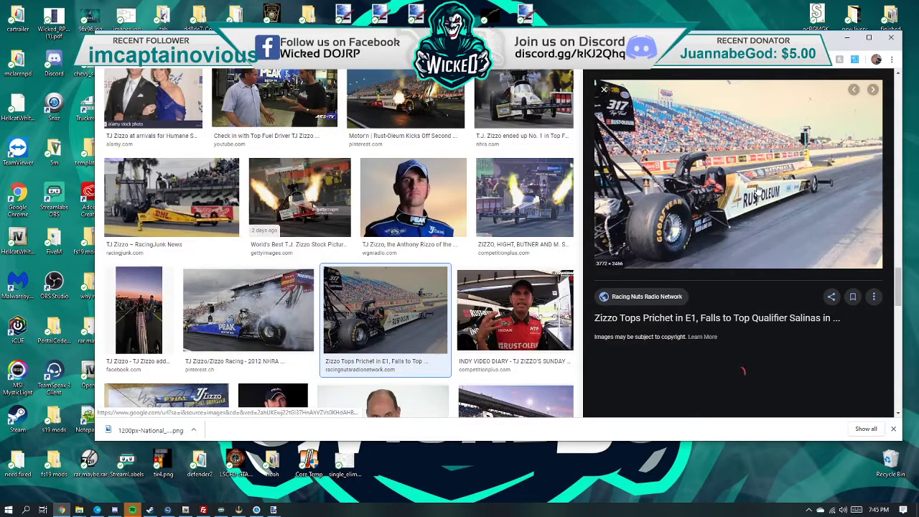
Step: Examine the remaining TJ Zizzo image results for dragster liveries and sponsor logos
scroll(502, 248, "down", 2)
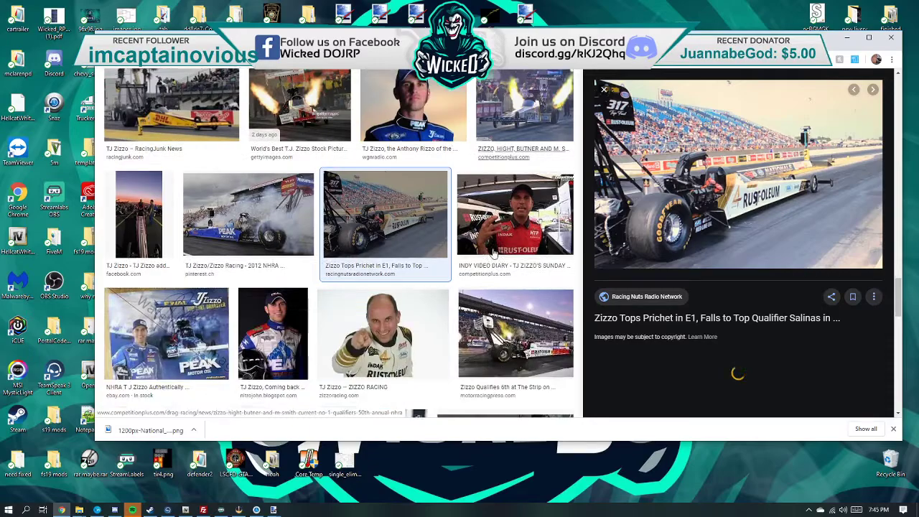
scroll(376, 234, "down", 5)
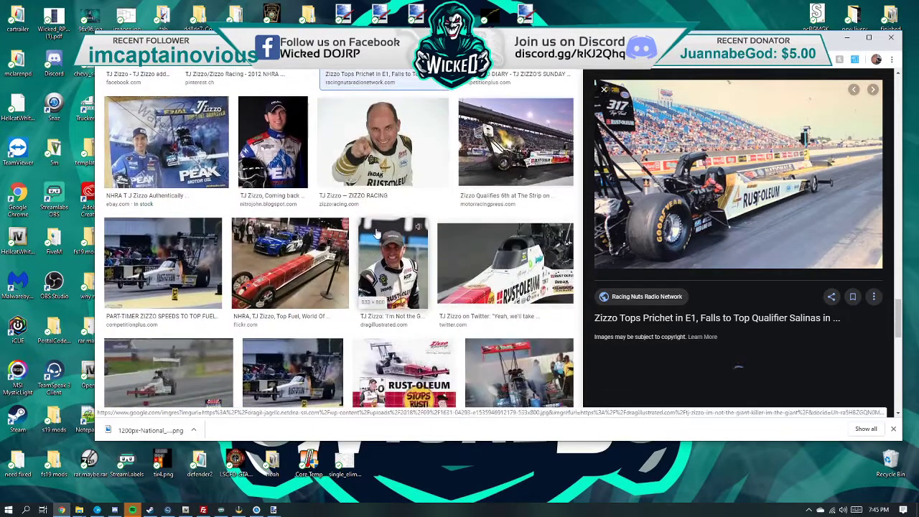
scroll(376, 233, "down", 4)
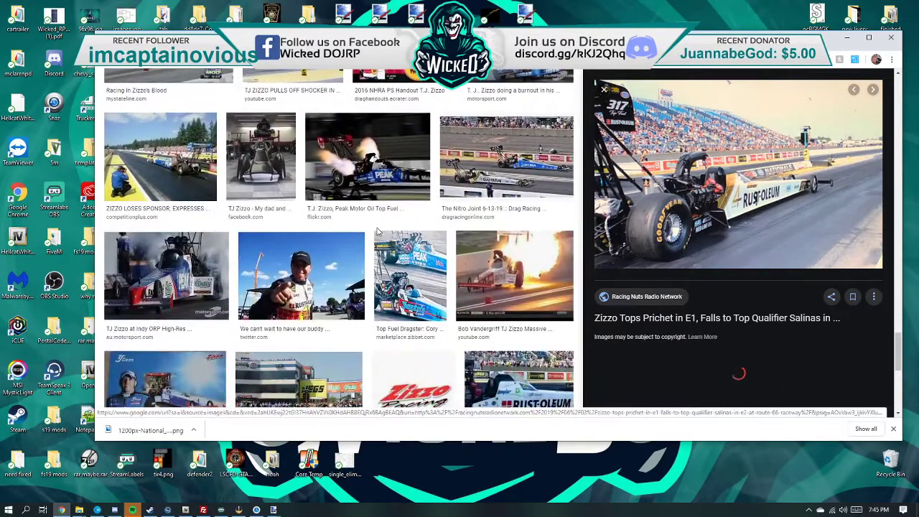
scroll(273, 174, "down", 4)
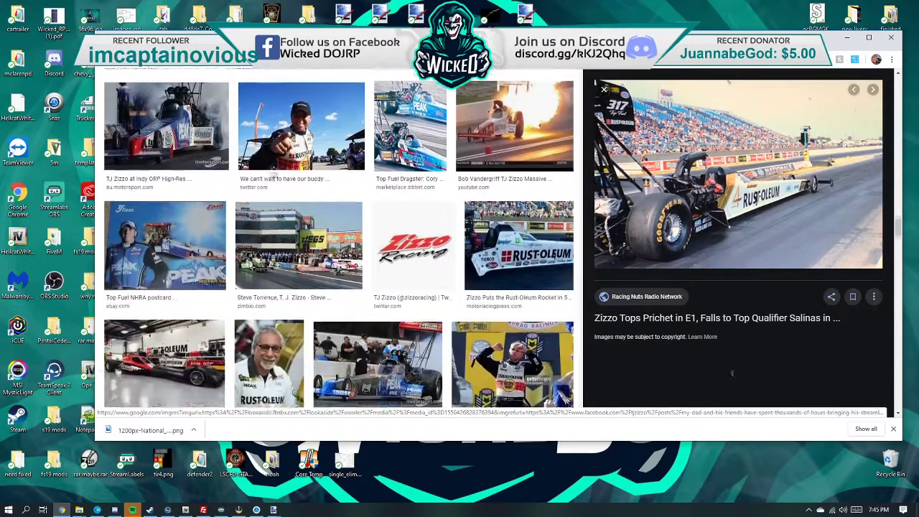
scroll(273, 174, "down", 2)
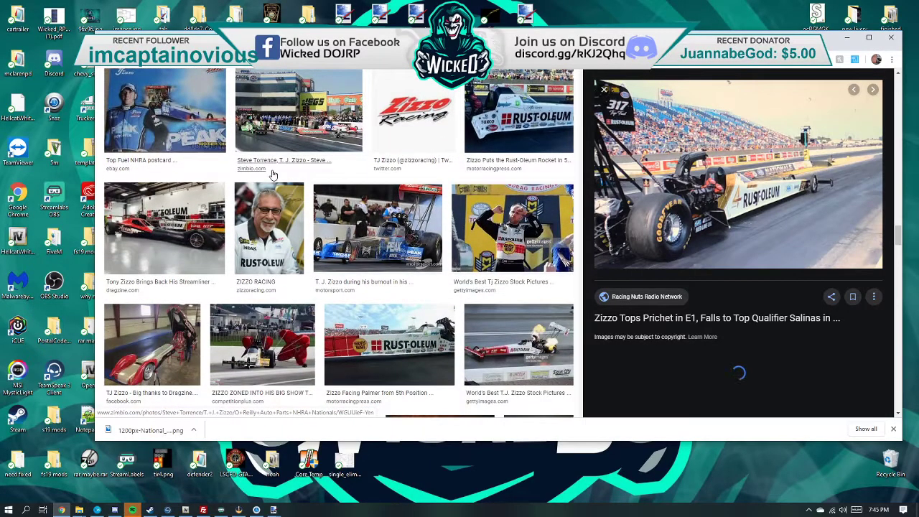
scroll(185, 219, "down", 2)
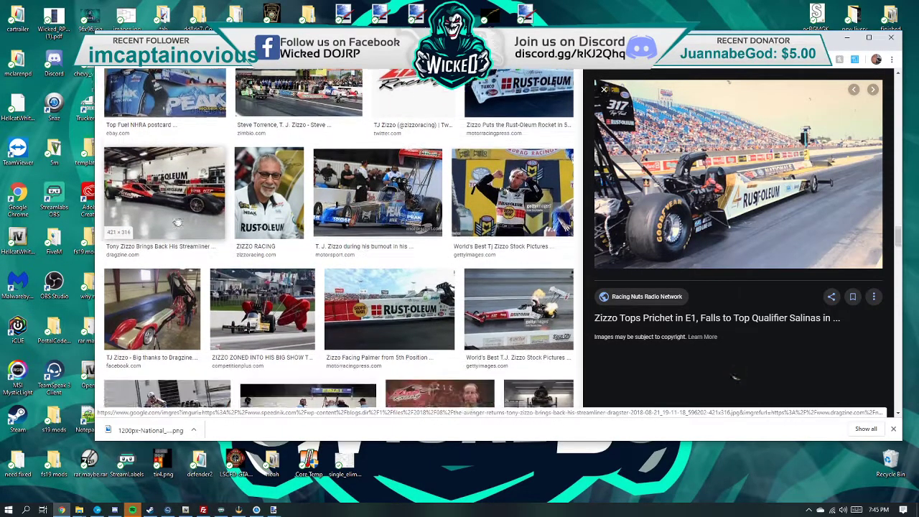
Step: Switch to trbody_template3.png in paint.net and undo the Wicked logo placement and red background, back to the wireframe template
left_click(846, 37)
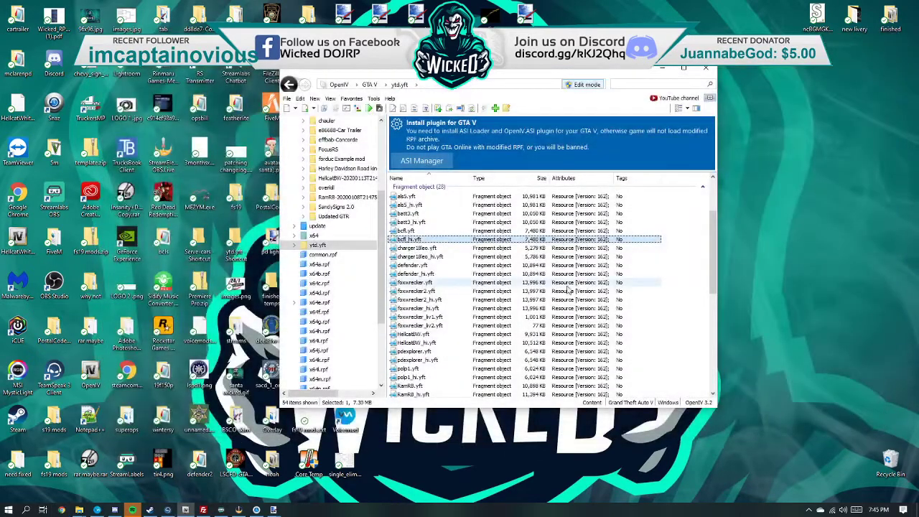
left_click(272, 510)
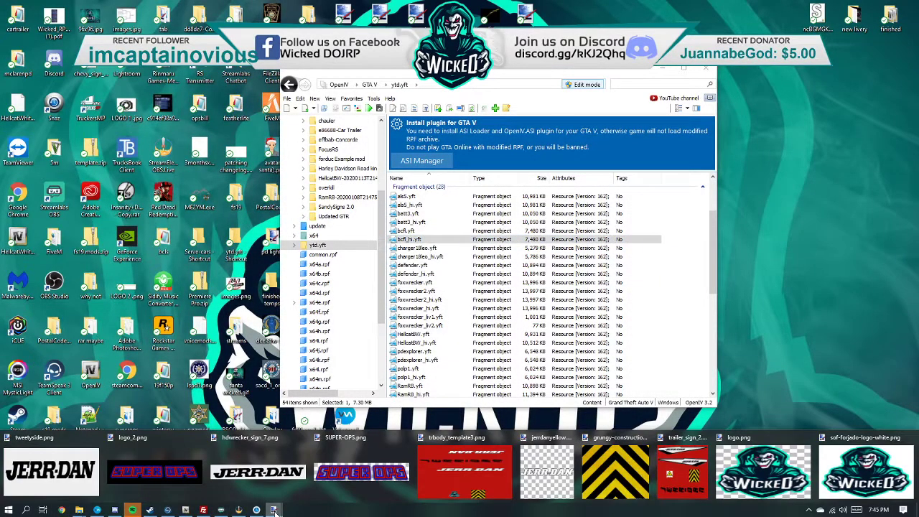
left_click(433, 479)
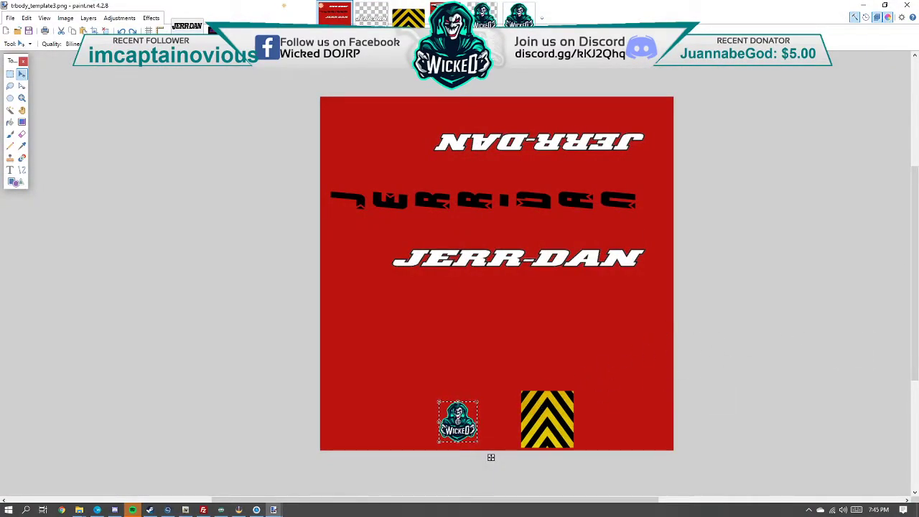
key("ctrl+z")
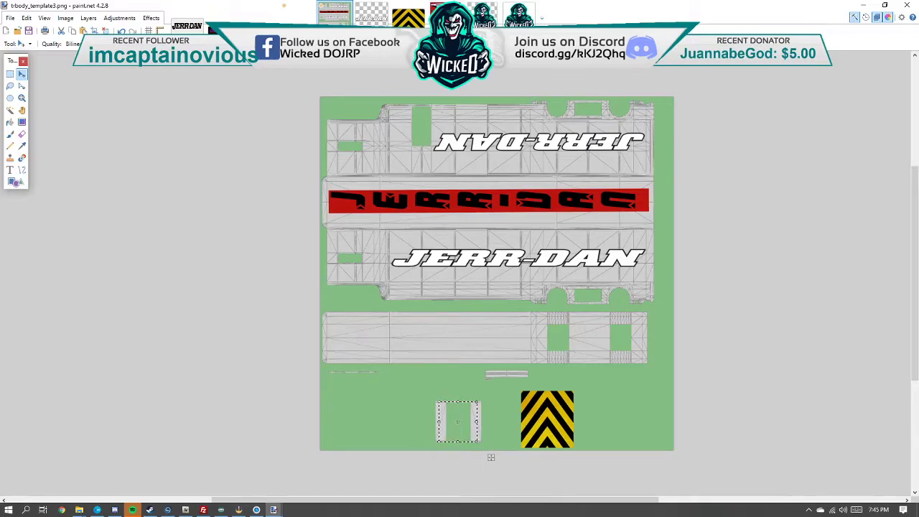
Step: Open 1200px-National_Hot_Rod_Association_Logo.svg.png in paint.net and select the entire NHRA logo
key("alt+Tab")
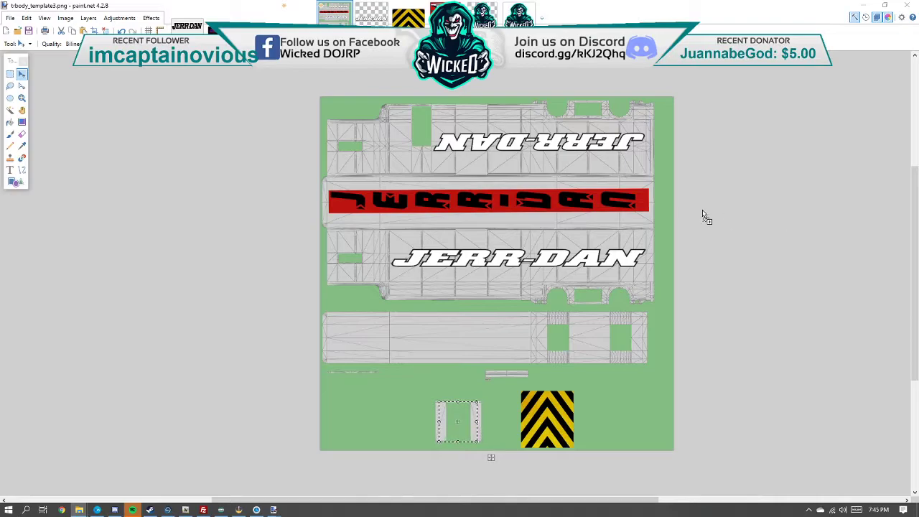
left_click_drag(729, 219, 727, 219)
left_click(472, 273)
key("s")
left_click_drag(735, 424, 139, 104)
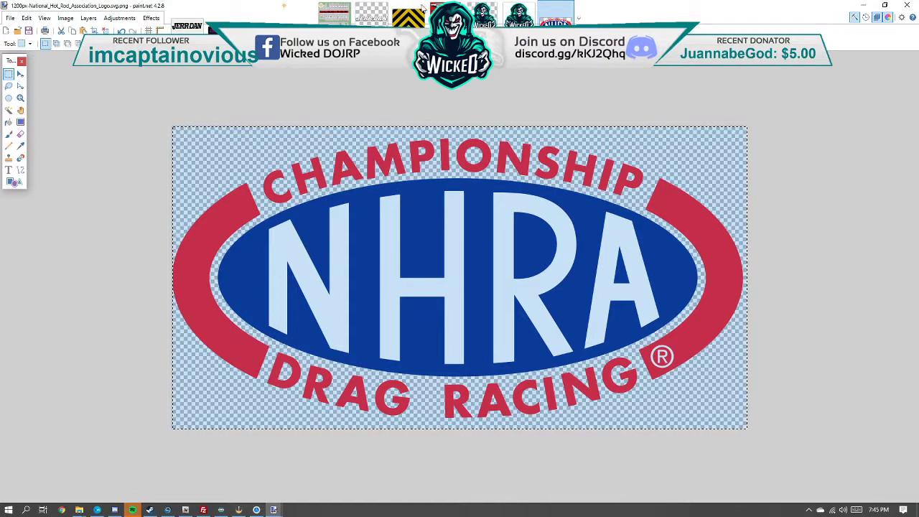
Step: Paste the NHRA logo into trbody_template3.png and scale it down to about half its pasted size
left_click(440, 13)
left_click(340, 18)
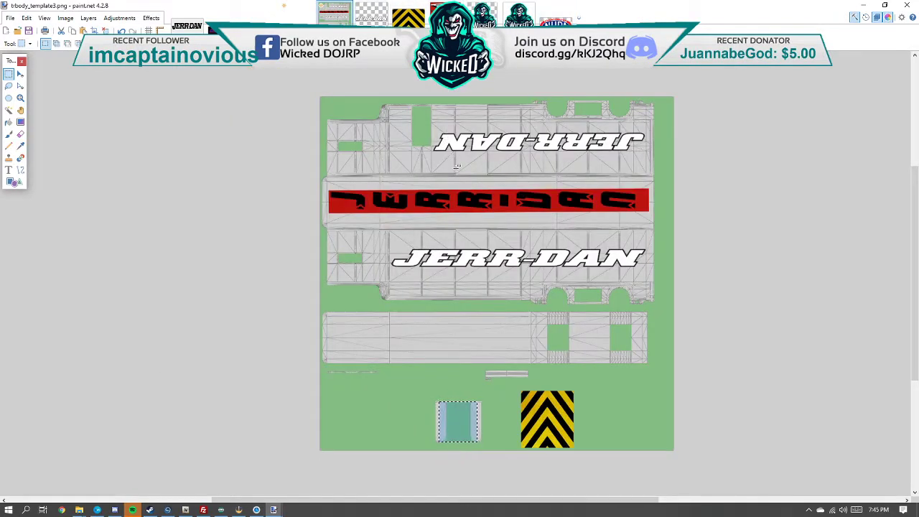
key("ctrl+v")
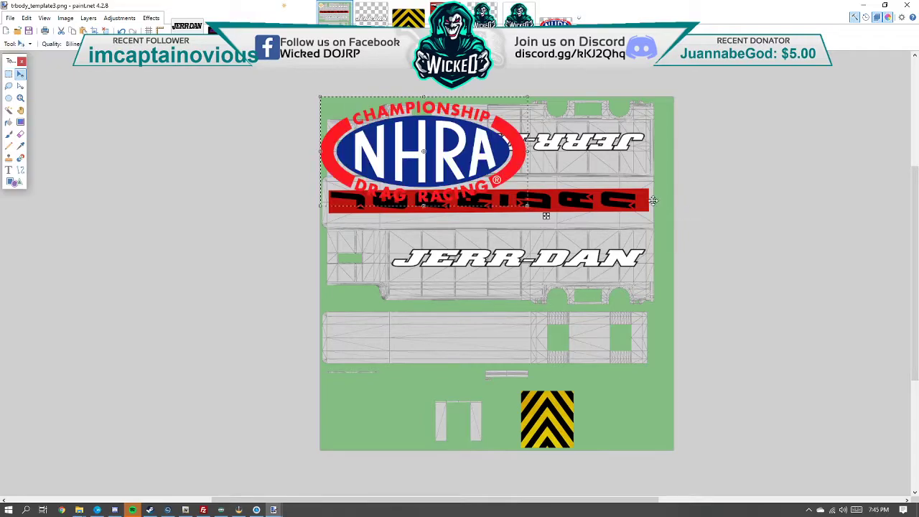
left_click_drag(526, 100, 425, 145)
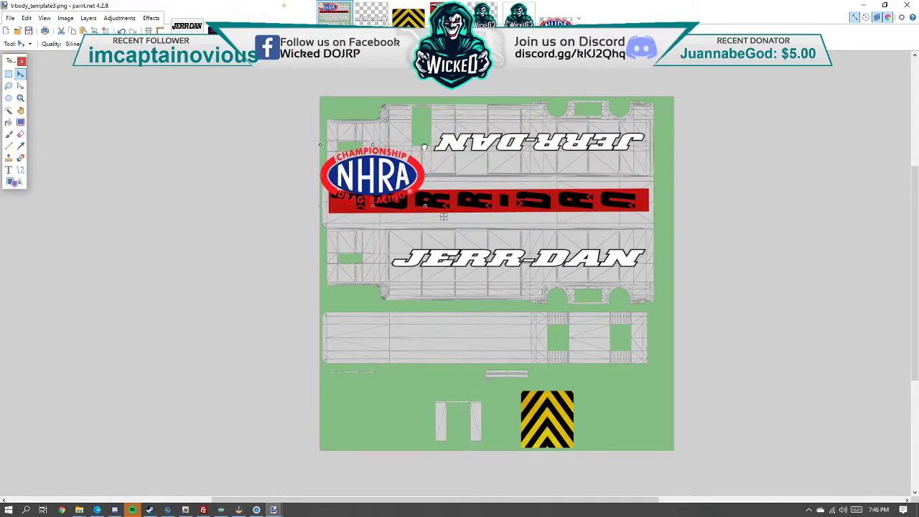
Step: Turn the NHRA logo upside down, shrink it further, and place it just above the inverted JERR-DAN lettering on the upper side panel
left_click_drag(431, 237, 269, 233)
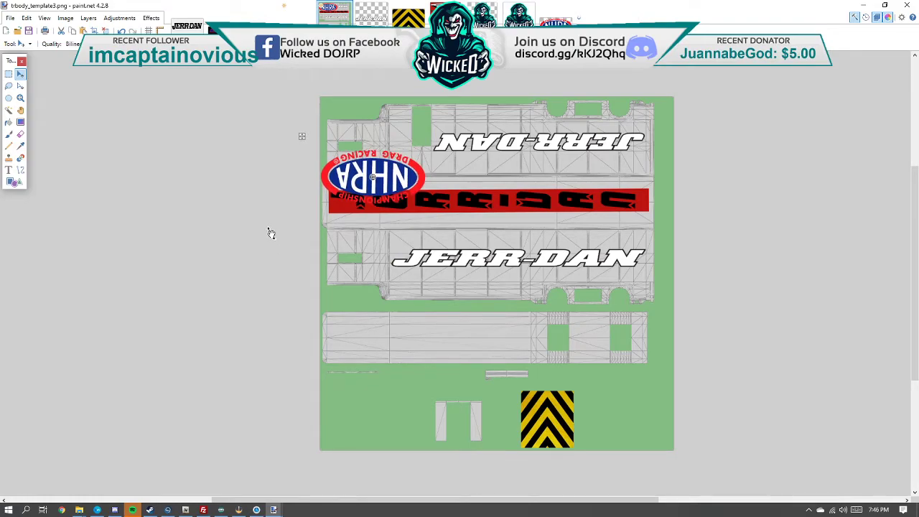
mouse_move(396, 172)
left_mouse_down()
mouse_move(494, 138)
mouse_move(497, 127)
left_mouse_up()
scroll(497, 126, "up", 2)
left_click_drag(553, 104, 445, 173)
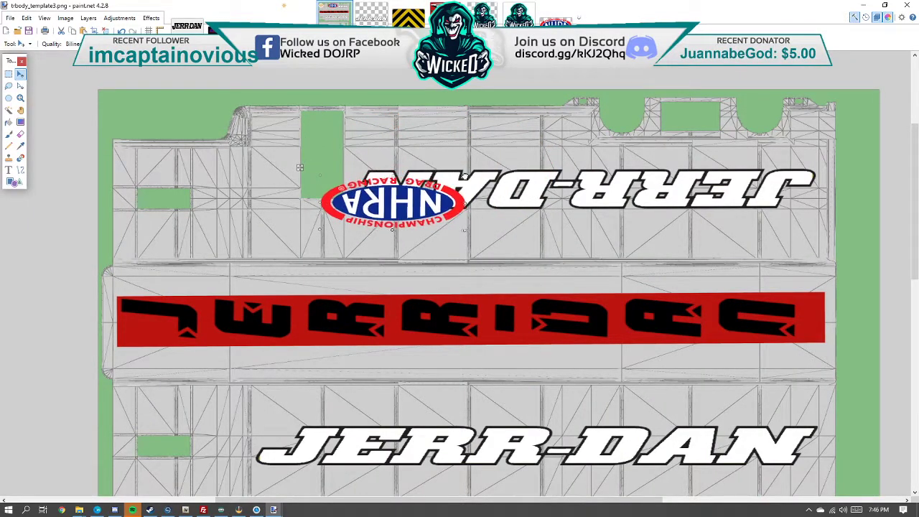
left_click_drag(424, 201, 499, 143)
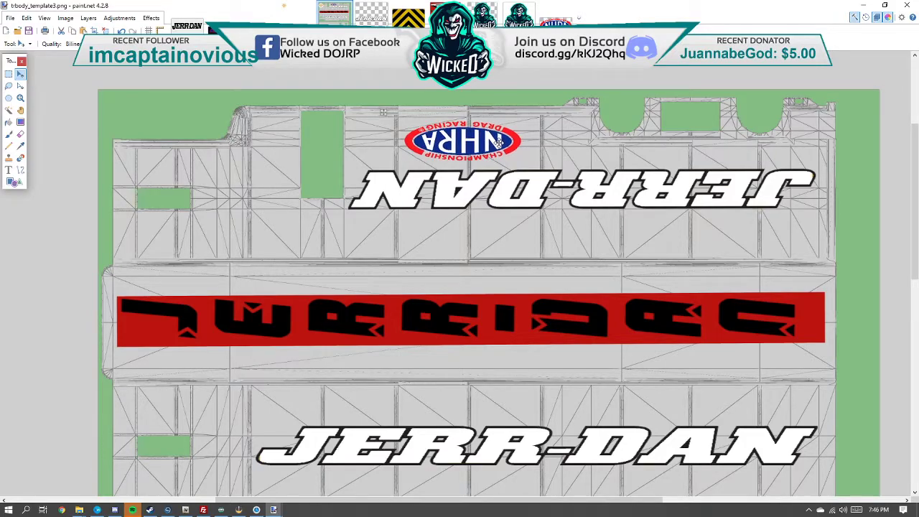
scroll(499, 143, "down", 3)
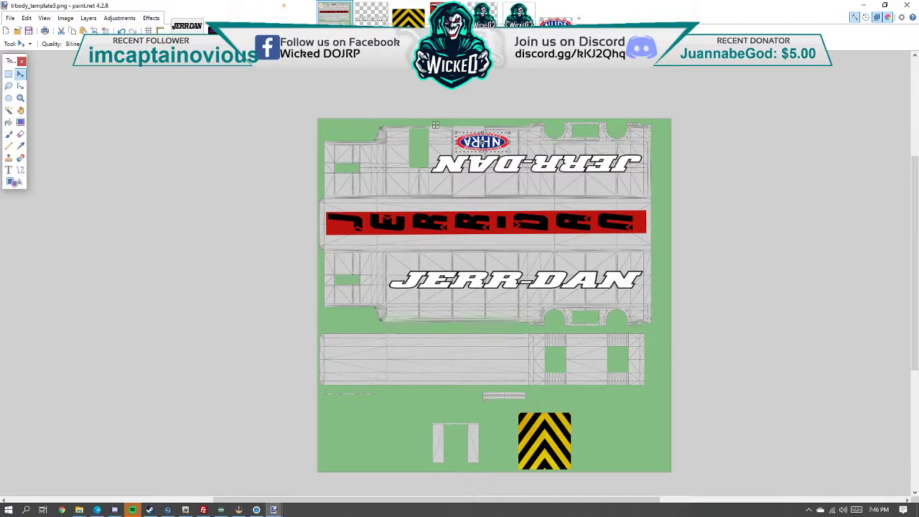
Step: Save the template with its red background as a PNG with auto-detected bit depth, replacing the existing trbody_template3.png
left_click(10, 18)
left_click(33, 100)
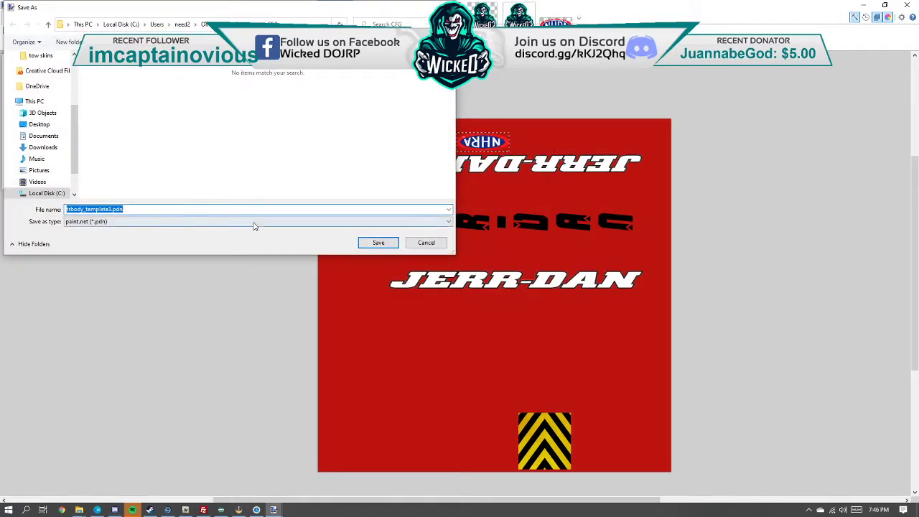
left_click(253, 222)
left_click(228, 241)
left_click(376, 245)
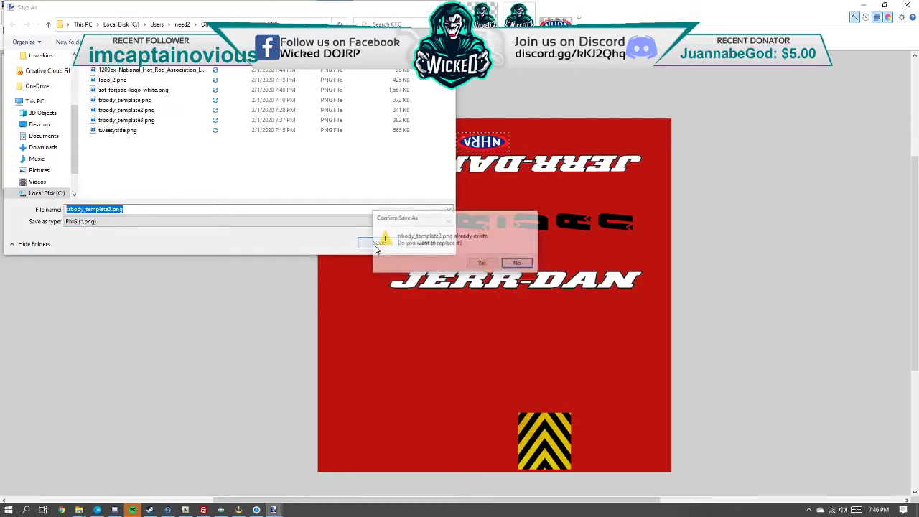
left_click(482, 263)
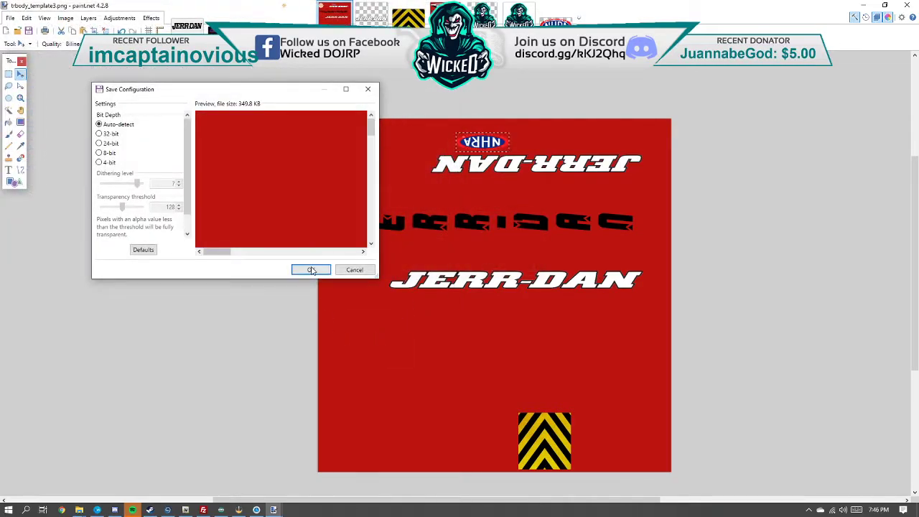
left_click(312, 271)
left_click(462, 288)
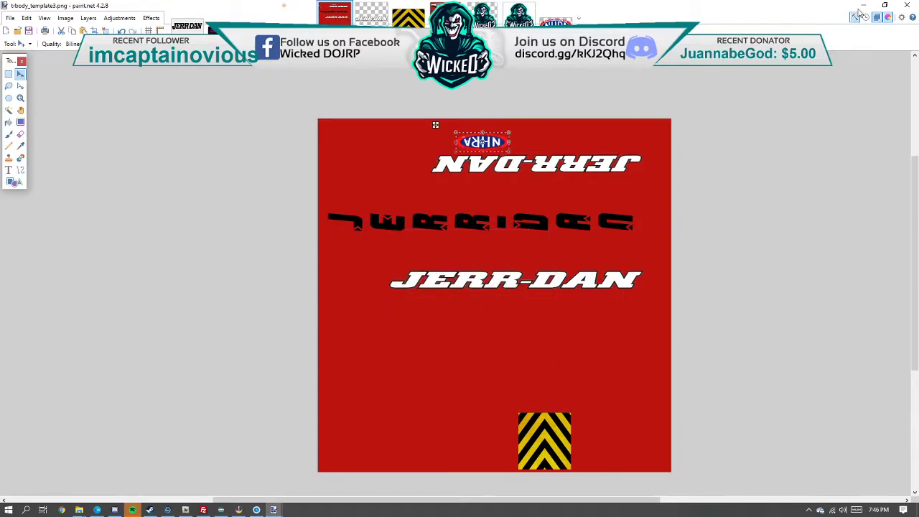
Step: Switch to OpenIV, open bcfl.ytd, replace the trbody_sign_1 texture with trbody_template3.png, and save the texture dictionary
left_click(862, 7)
scroll(431, 344, "down", 3)
double_click(431, 357)
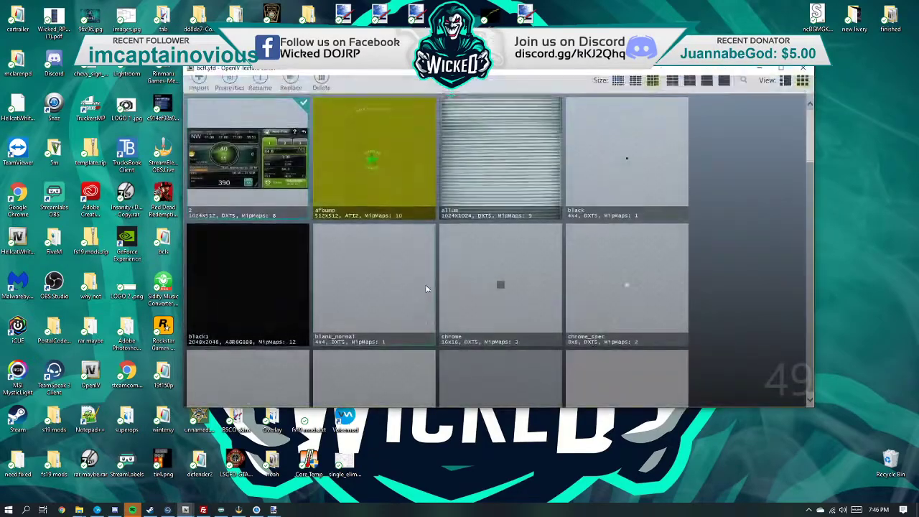
scroll(425, 285, "down", 10)
right_click(374, 245)
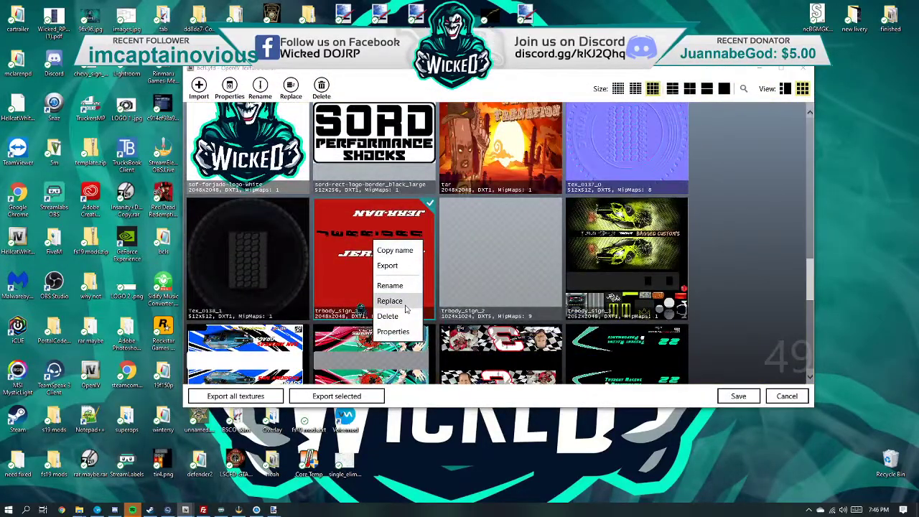
left_click(403, 302)
left_click(307, 240)
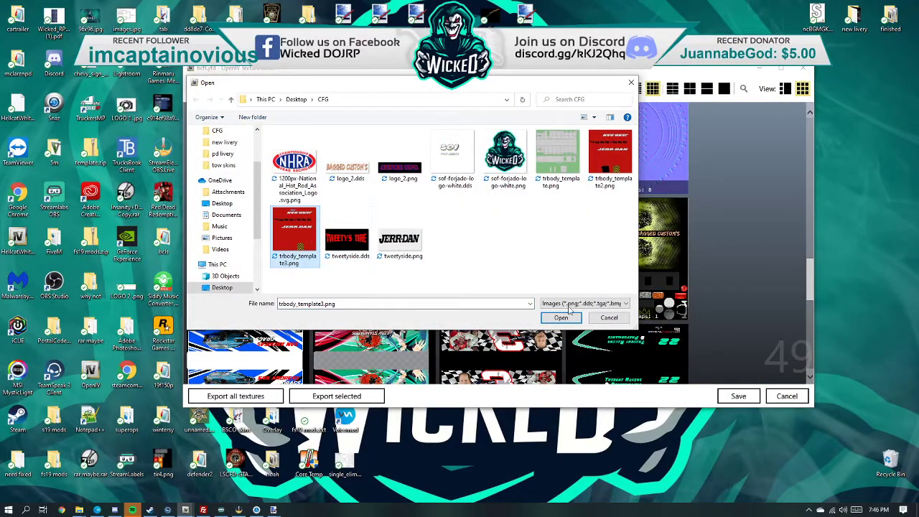
left_click(560, 317)
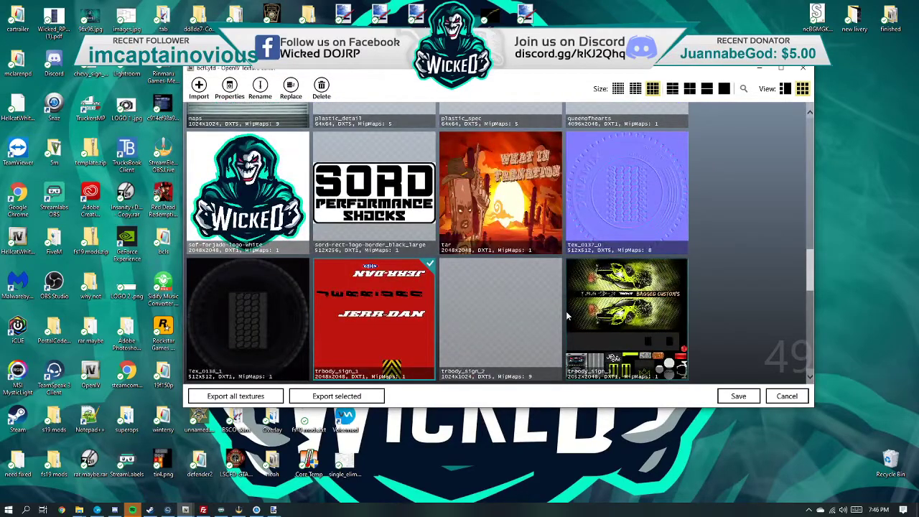
left_click(725, 396)
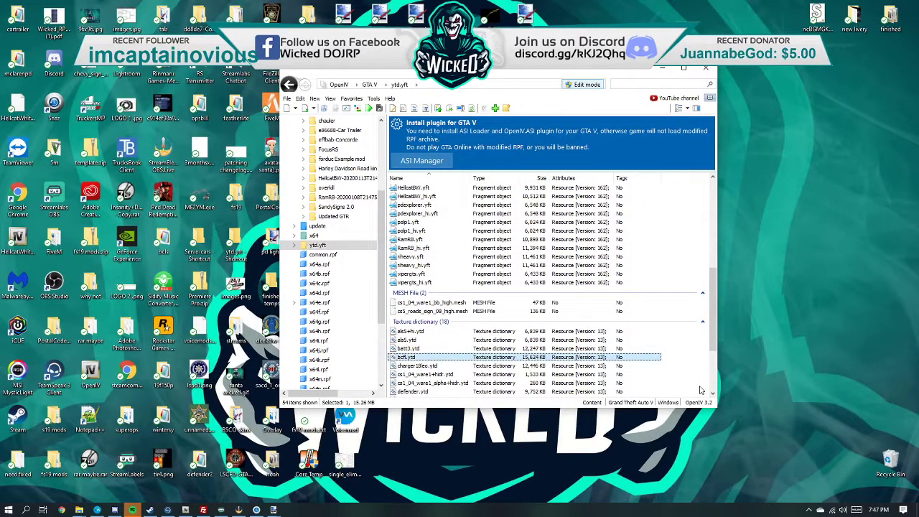
Step: Open bcfl_hi.yft in the model viewer and examine the NHRA logo's placement on the trailer side beneath the awning
left_click(660, 69)
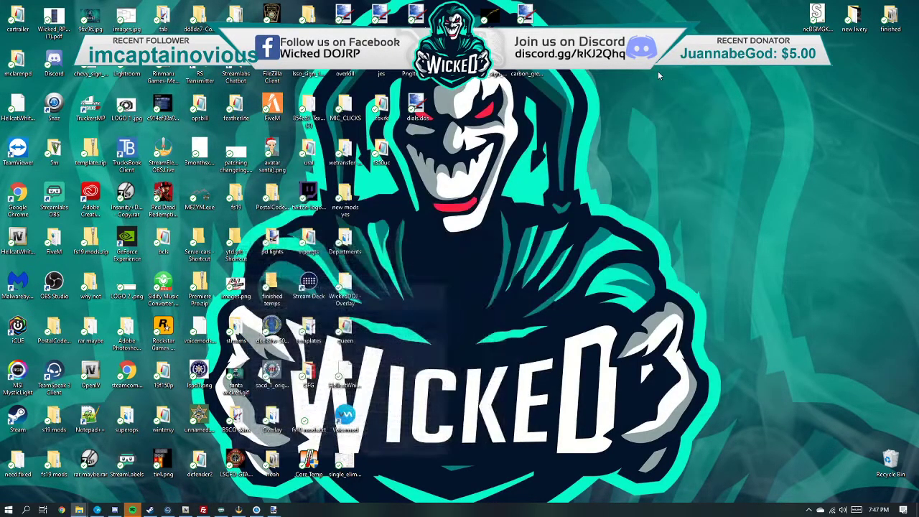
left_click(185, 509)
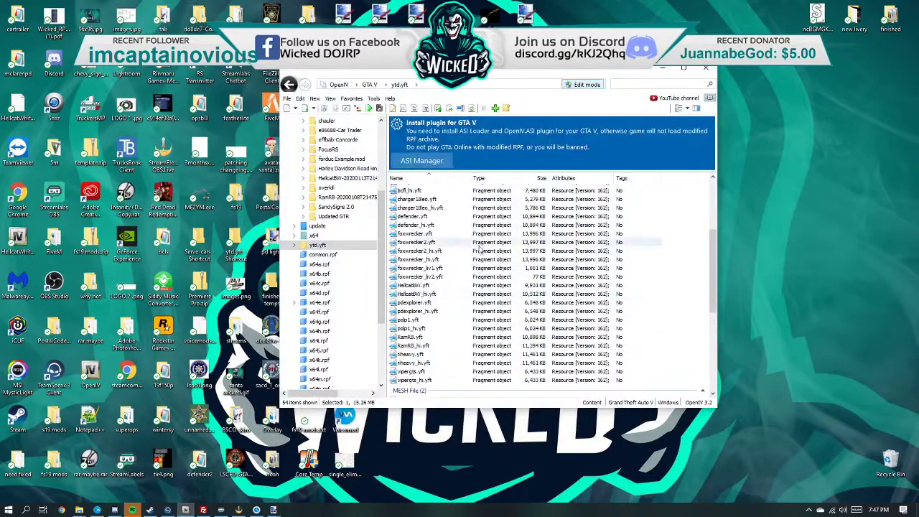
scroll(459, 237, "up", 1)
double_click(432, 215)
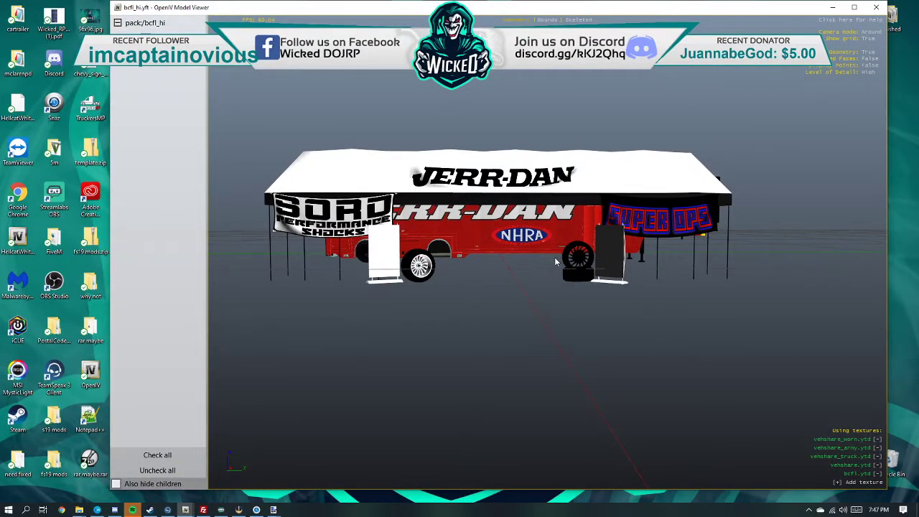
mouse_move(545, 259)
left_mouse_down()
mouse_move(631, 259)
mouse_move(540, 259)
left_mouse_up()
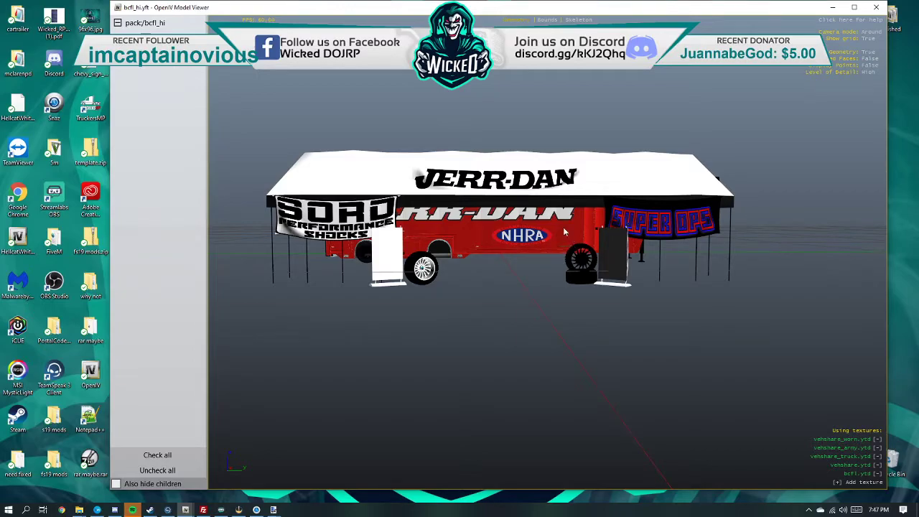
left_click_drag(439, 278, 597, 306)
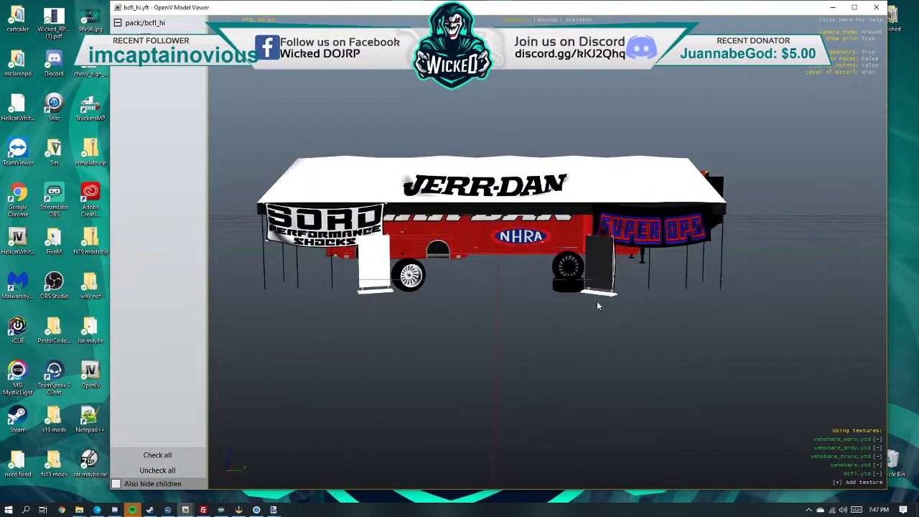
mouse_move(461, 265)
left_mouse_down()
mouse_move(679, 251)
mouse_move(471, 280)
mouse_move(460, 264)
left_mouse_up()
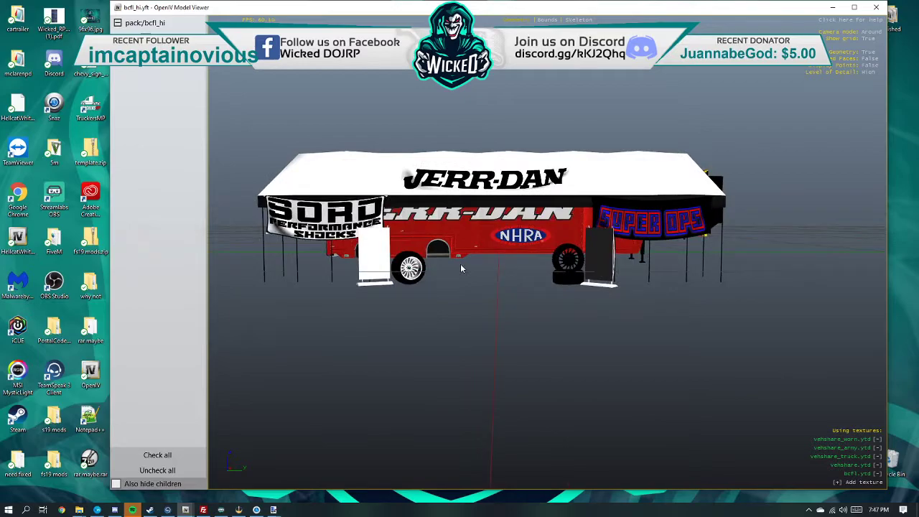
left_click_drag(518, 238, 444, 263)
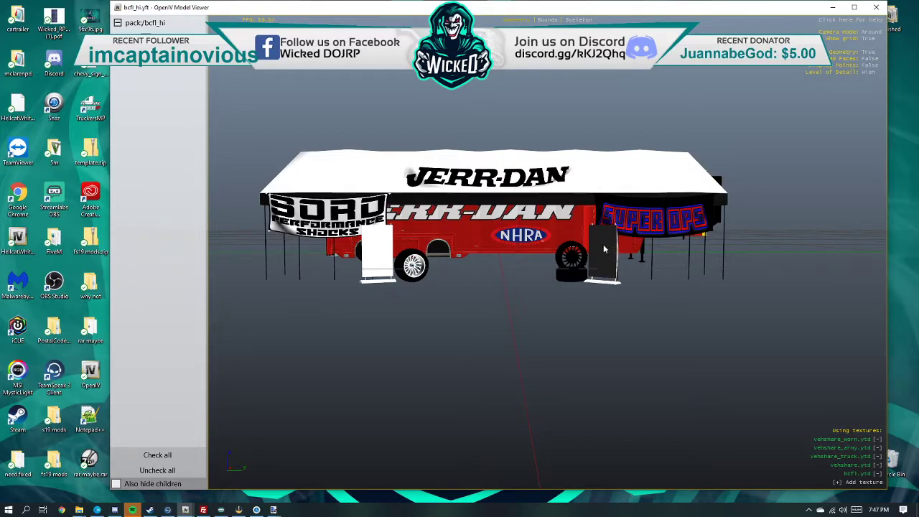
left_click(832, 7)
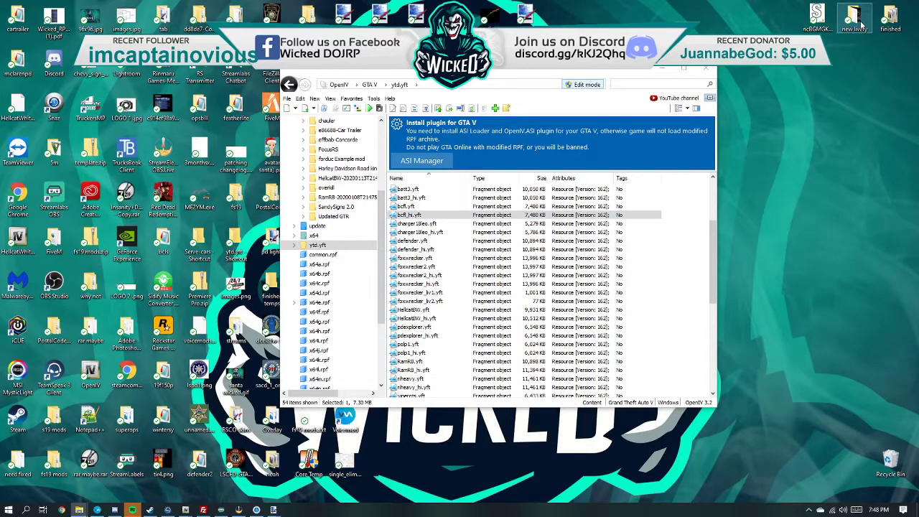
Step: Copy bcfl.yft, bcfl_hi.yft and the updated bcfl.ytd out of OpenIV's ytd.yft folder
left_click(679, 215)
left_click_drag(678, 210, 653, 205)
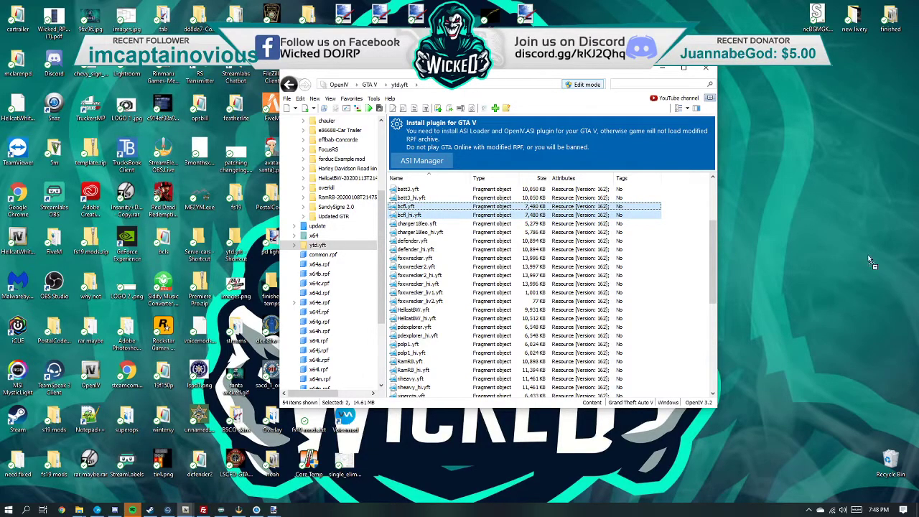
scroll(545, 287, "down", 5)
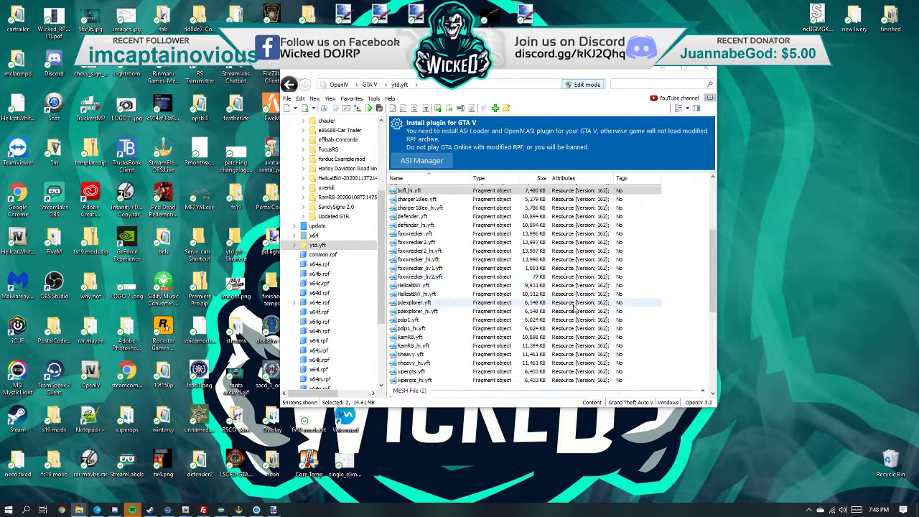
left_click_drag(654, 356, 781, 341)
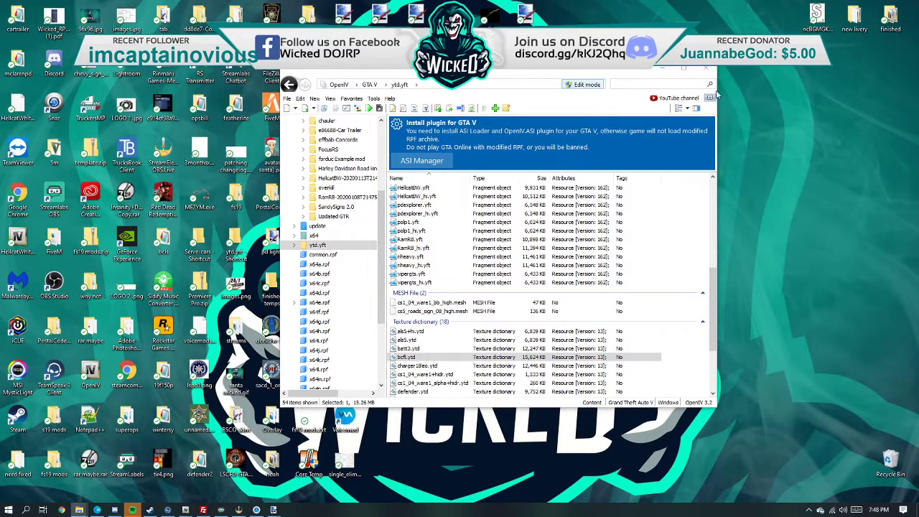
left_click(664, 71)
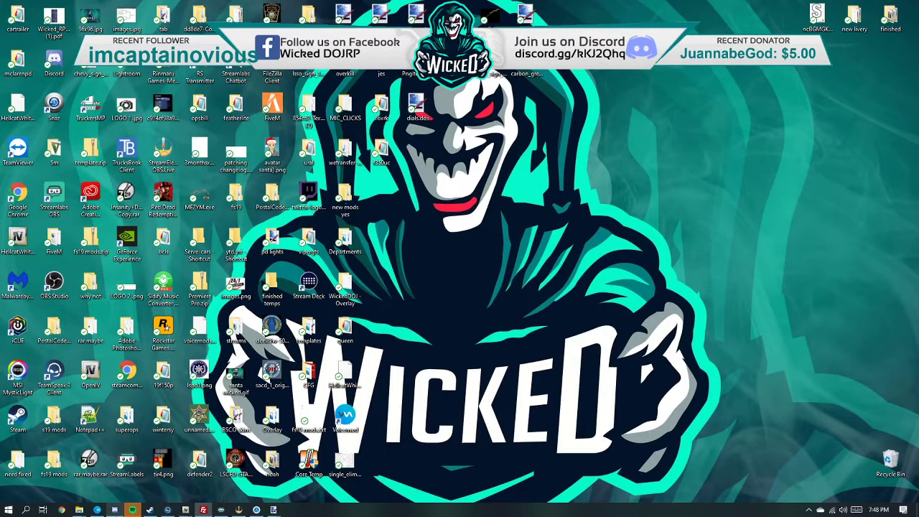
Step: Switch to Steam and launch FiveM from the game library
mouse_move(131, 511)
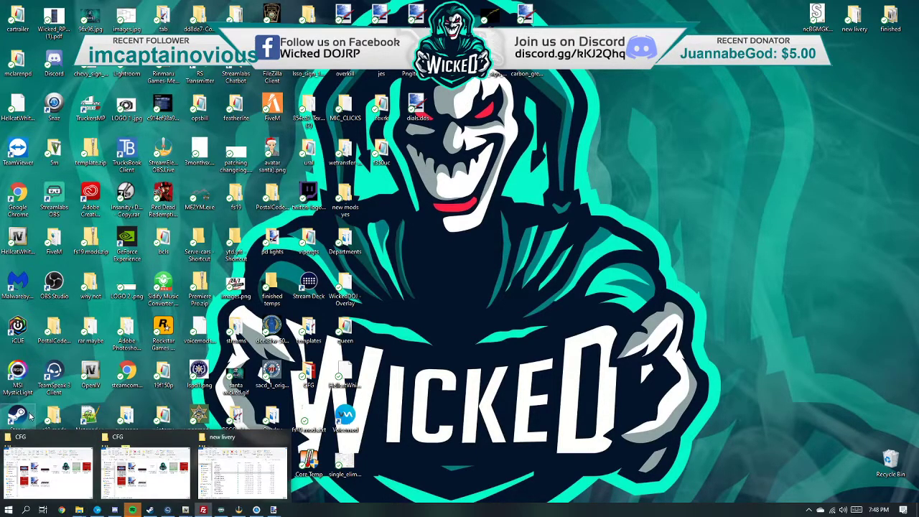
left_click(36, 452)
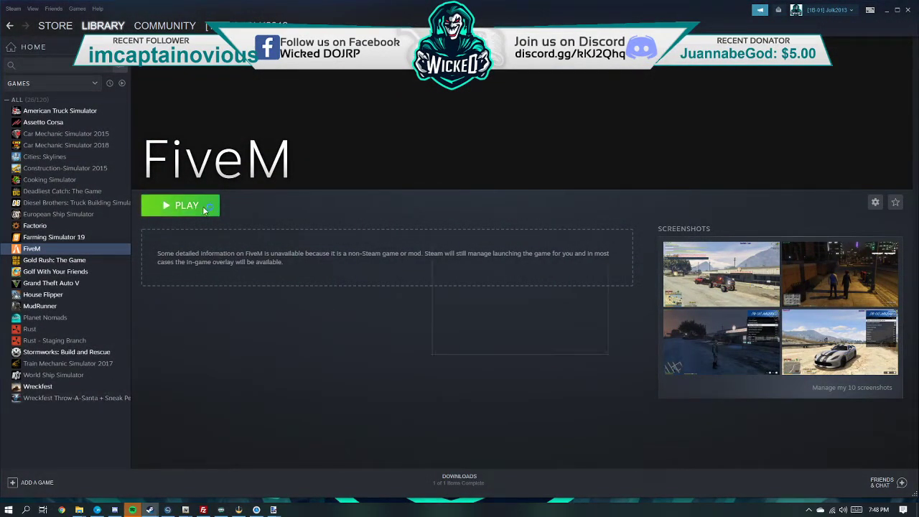
left_click(887, 10)
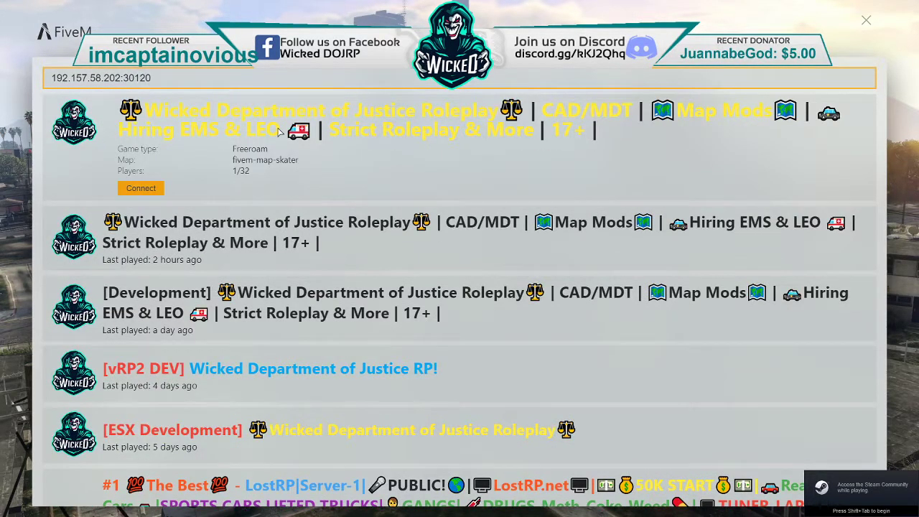
Step: Set the FiveM server address's port to 30130 and connect to the [Development] Wicked Department of Justice Roleplay server
key("BackSpace")
key("BackSpace")
type("30")
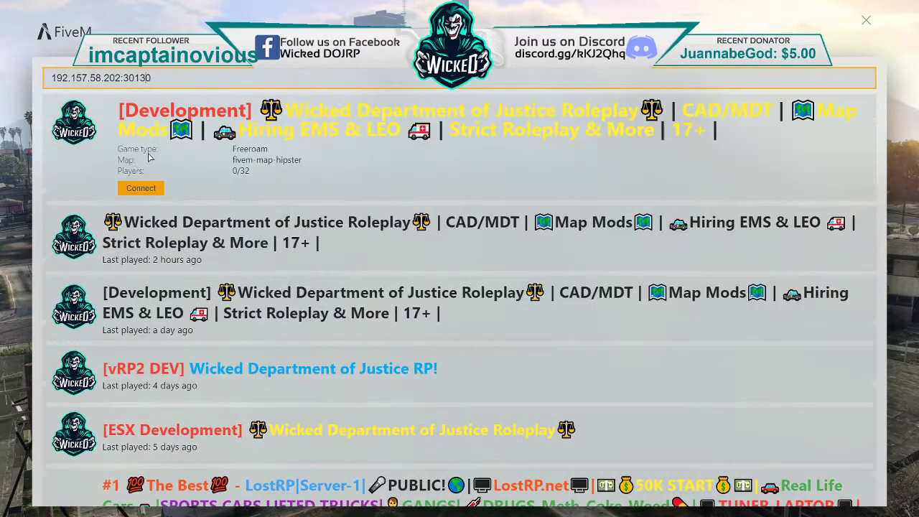
left_click(141, 189)
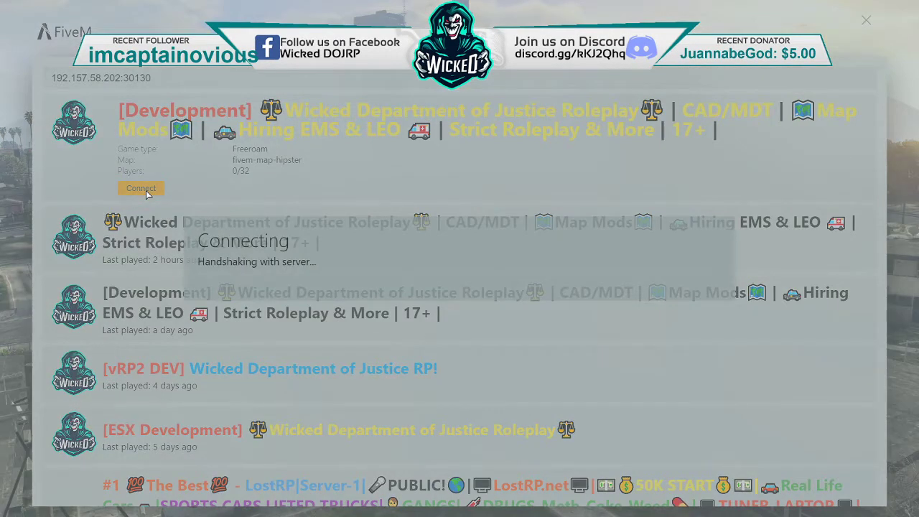